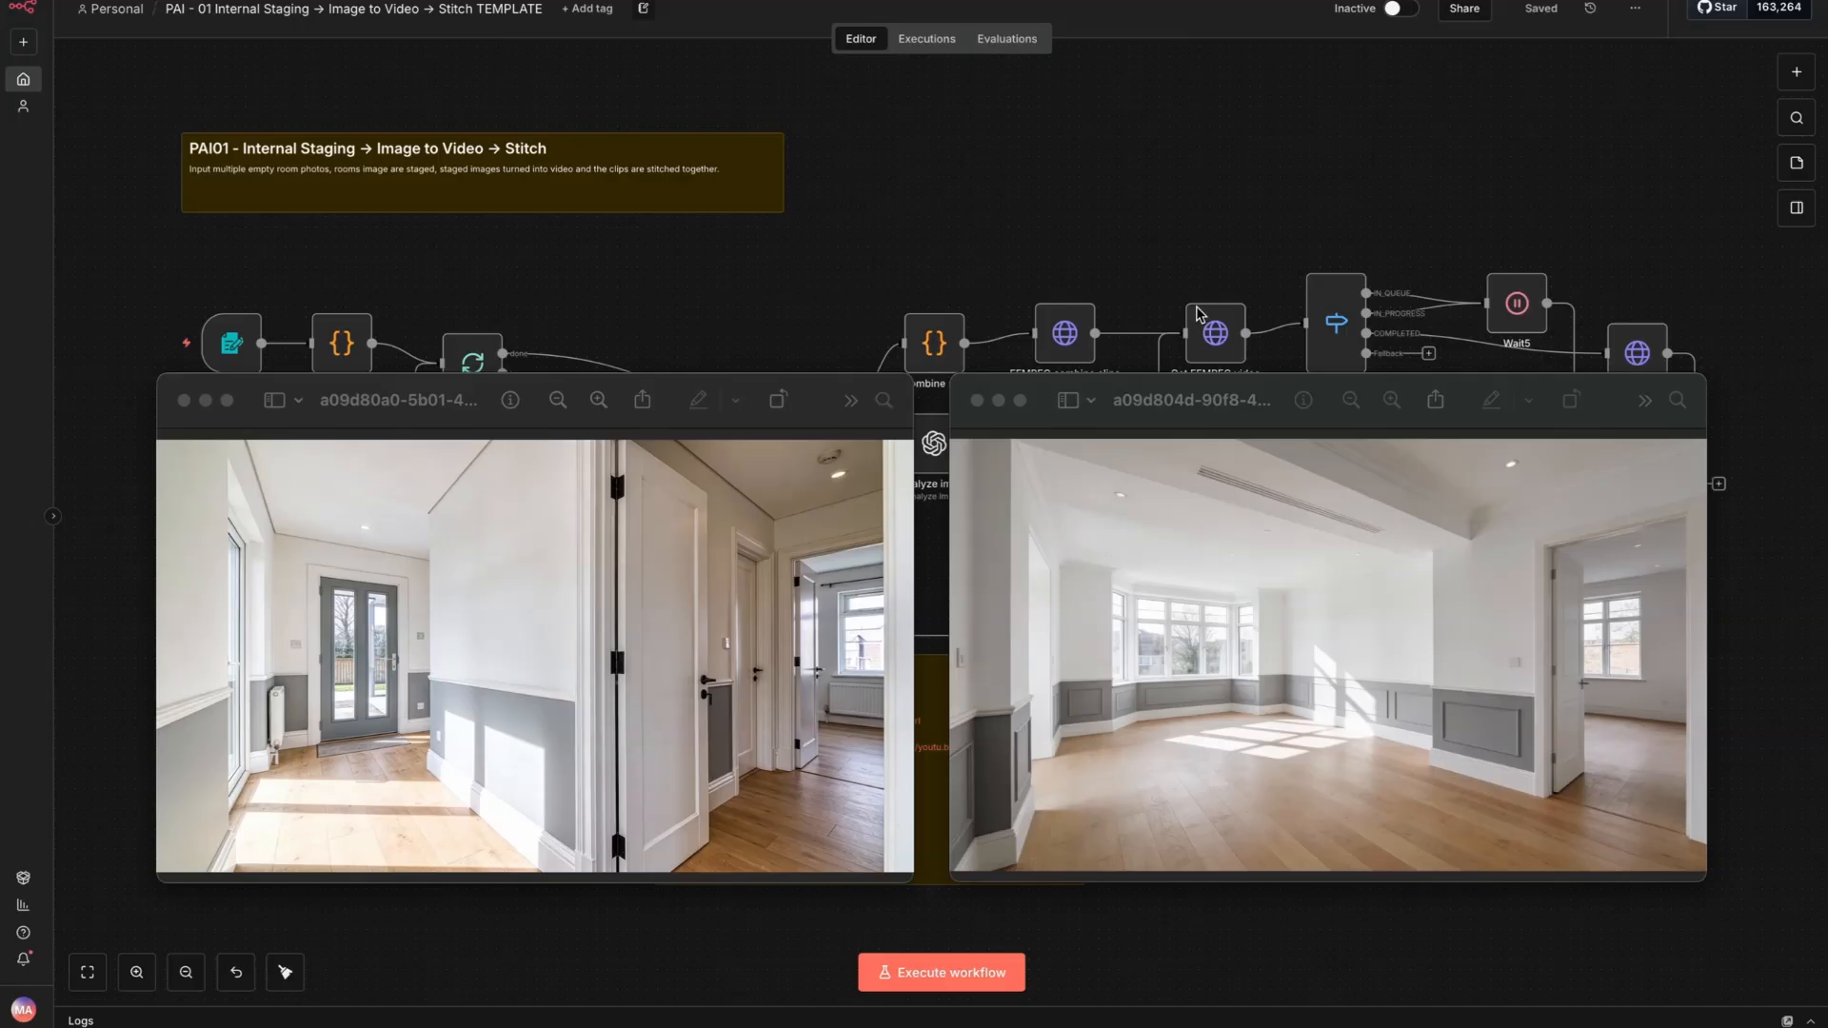
- Play the finished staged-room video
click(1488, 155)
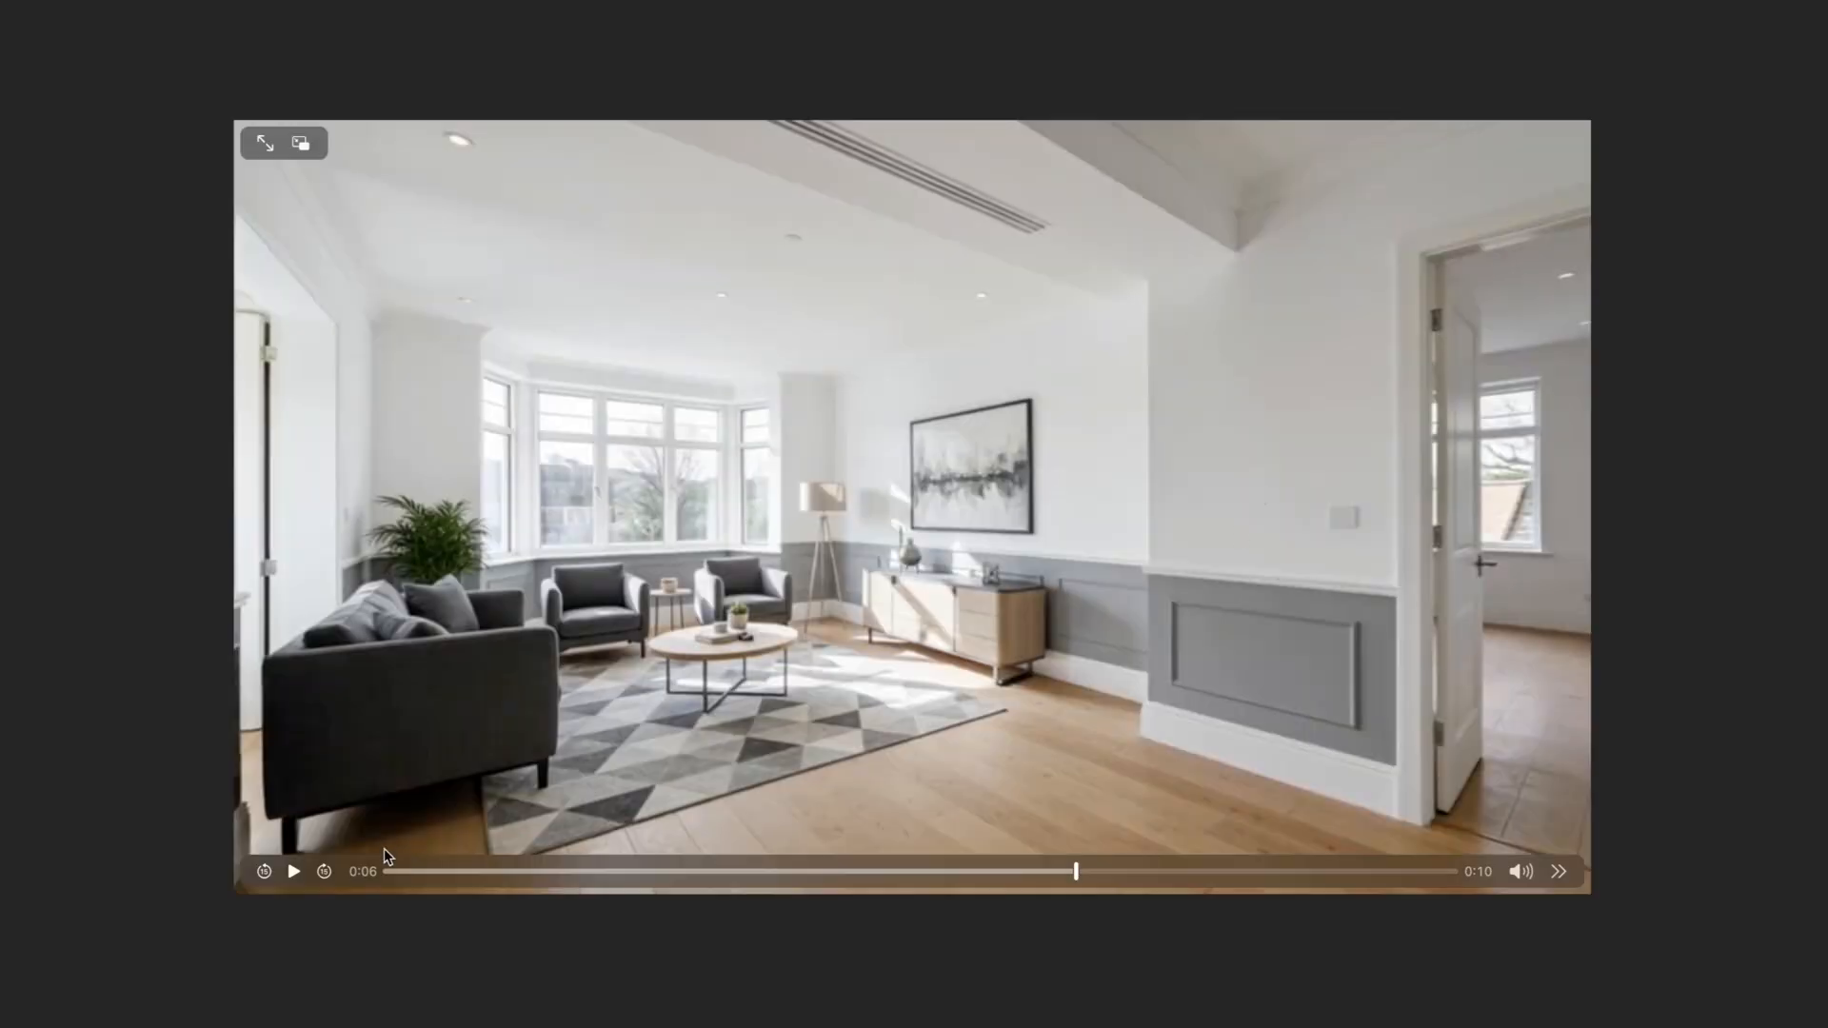
click(294, 873)
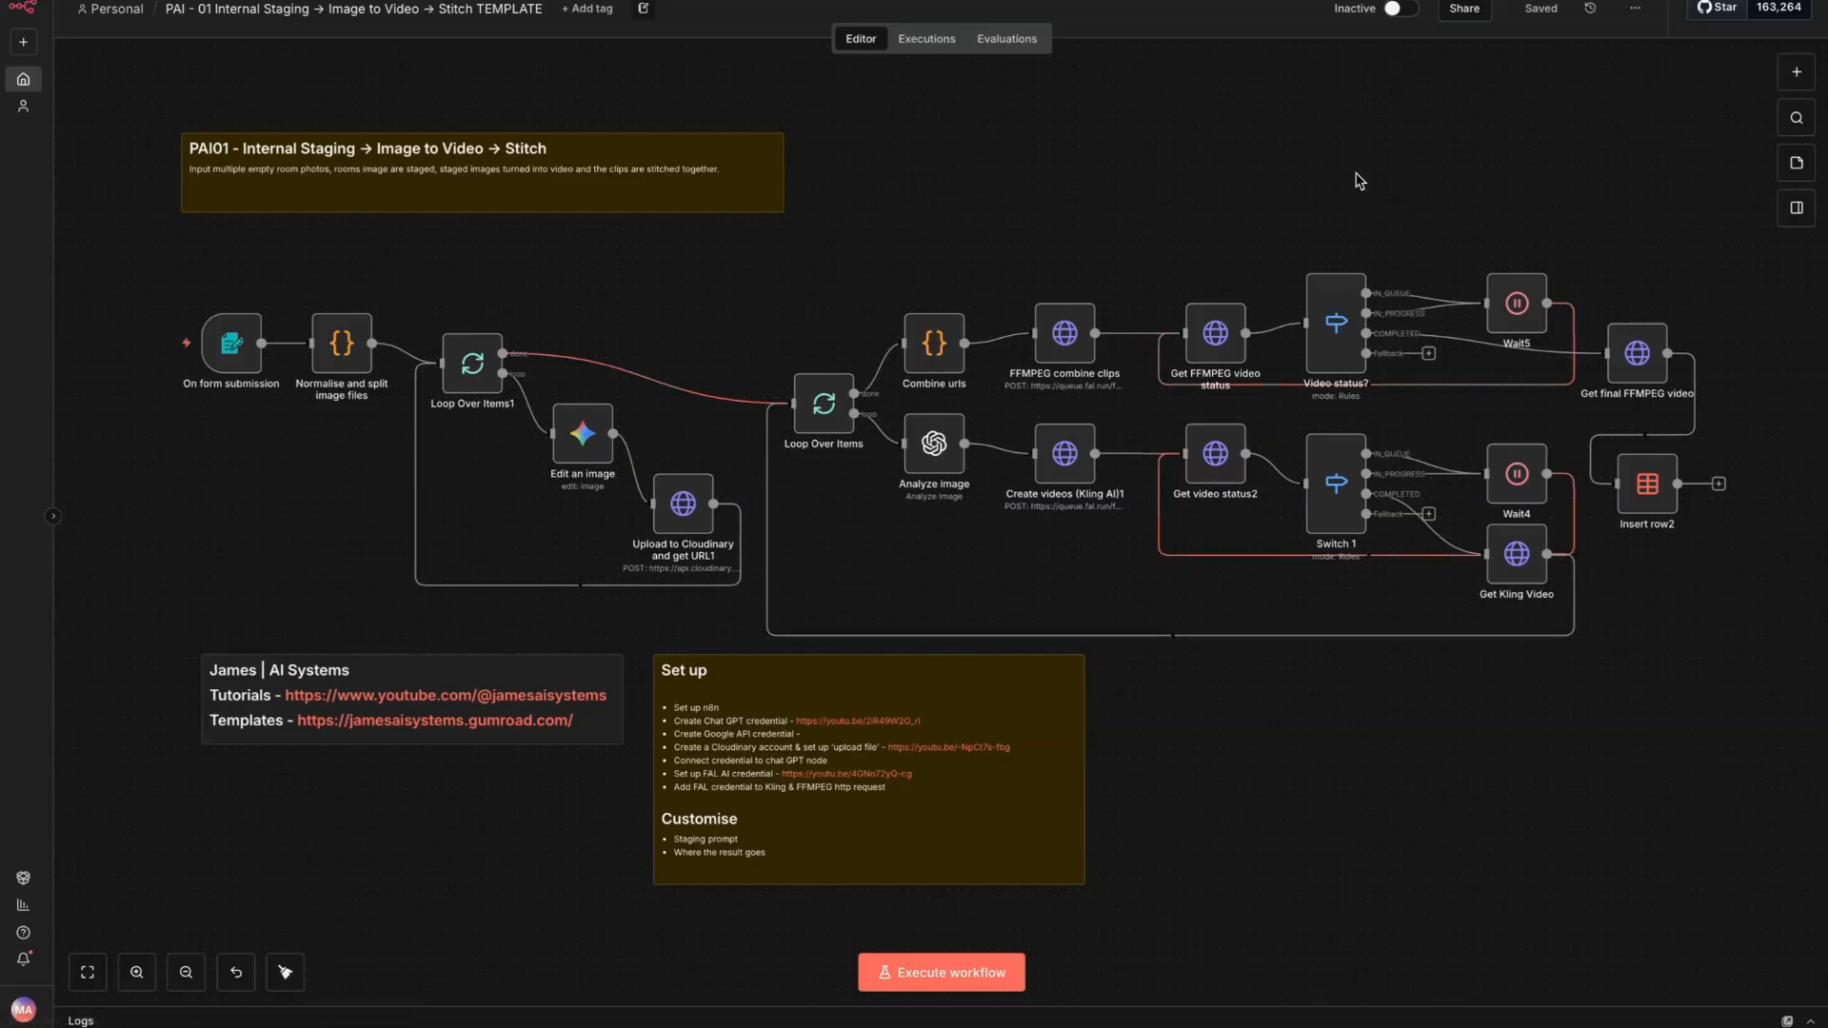
click(1640, 17)
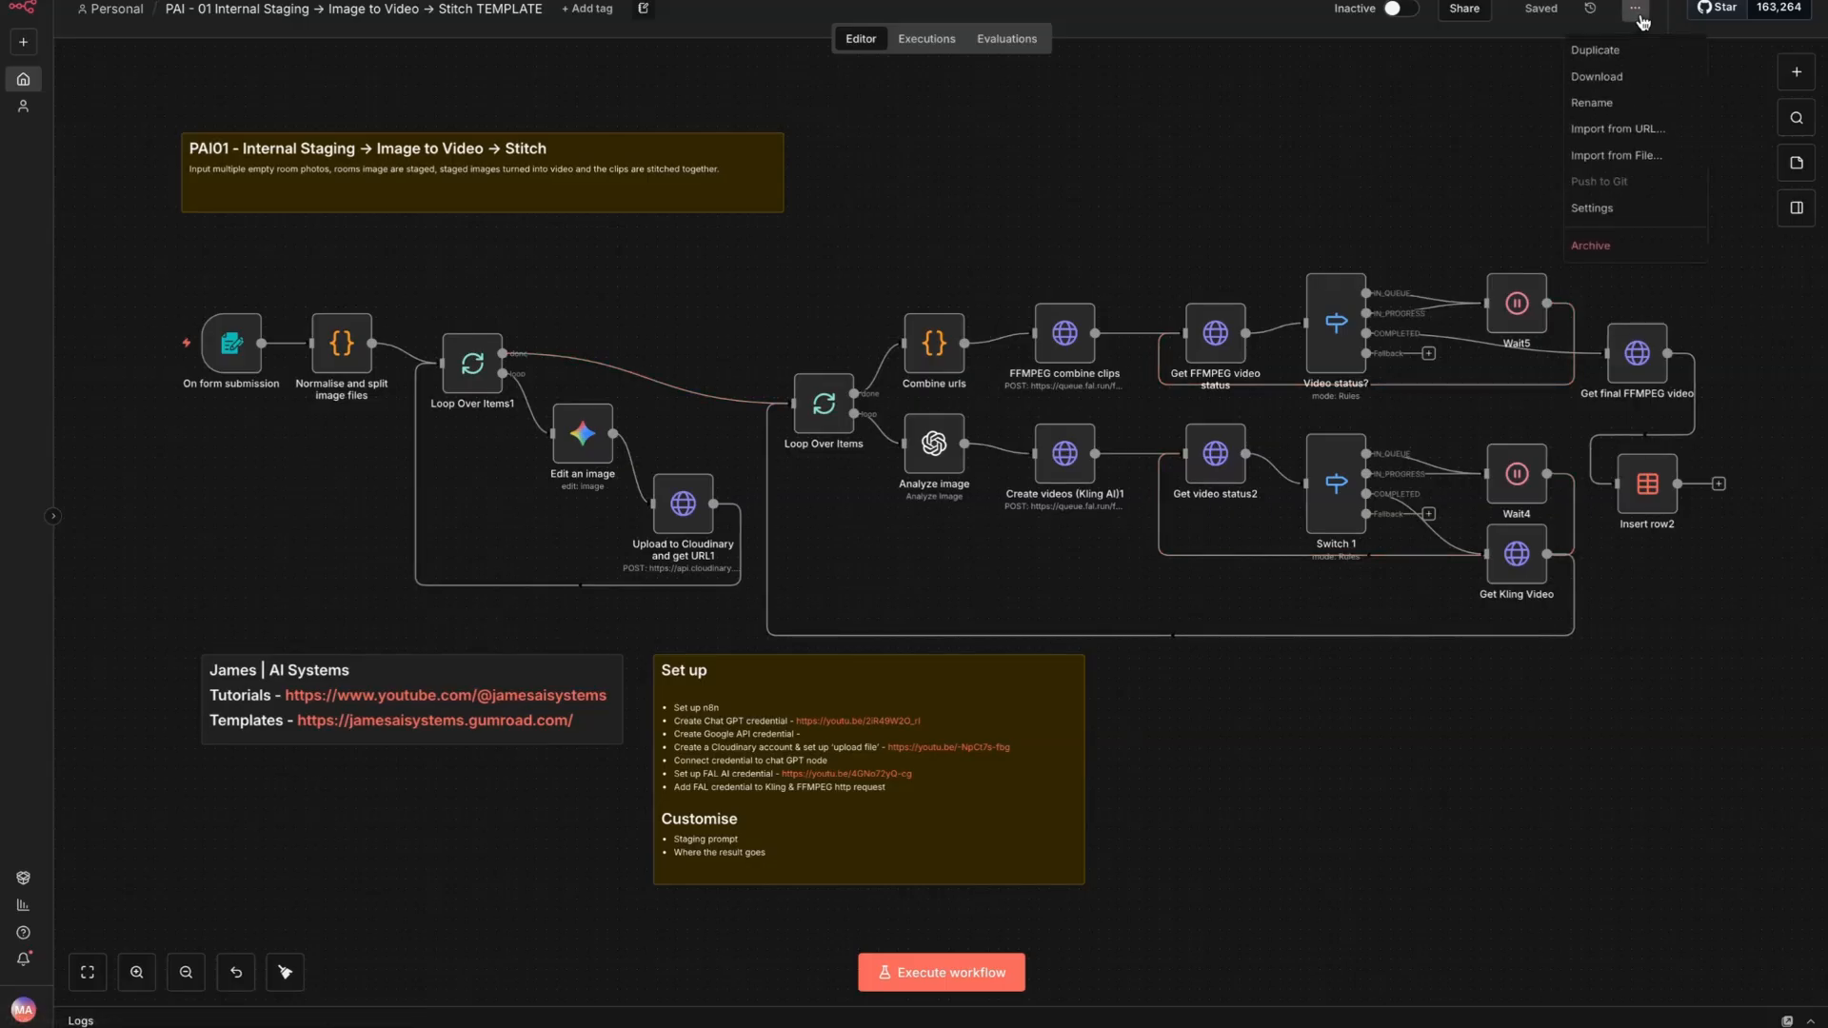
click(1302, 143)
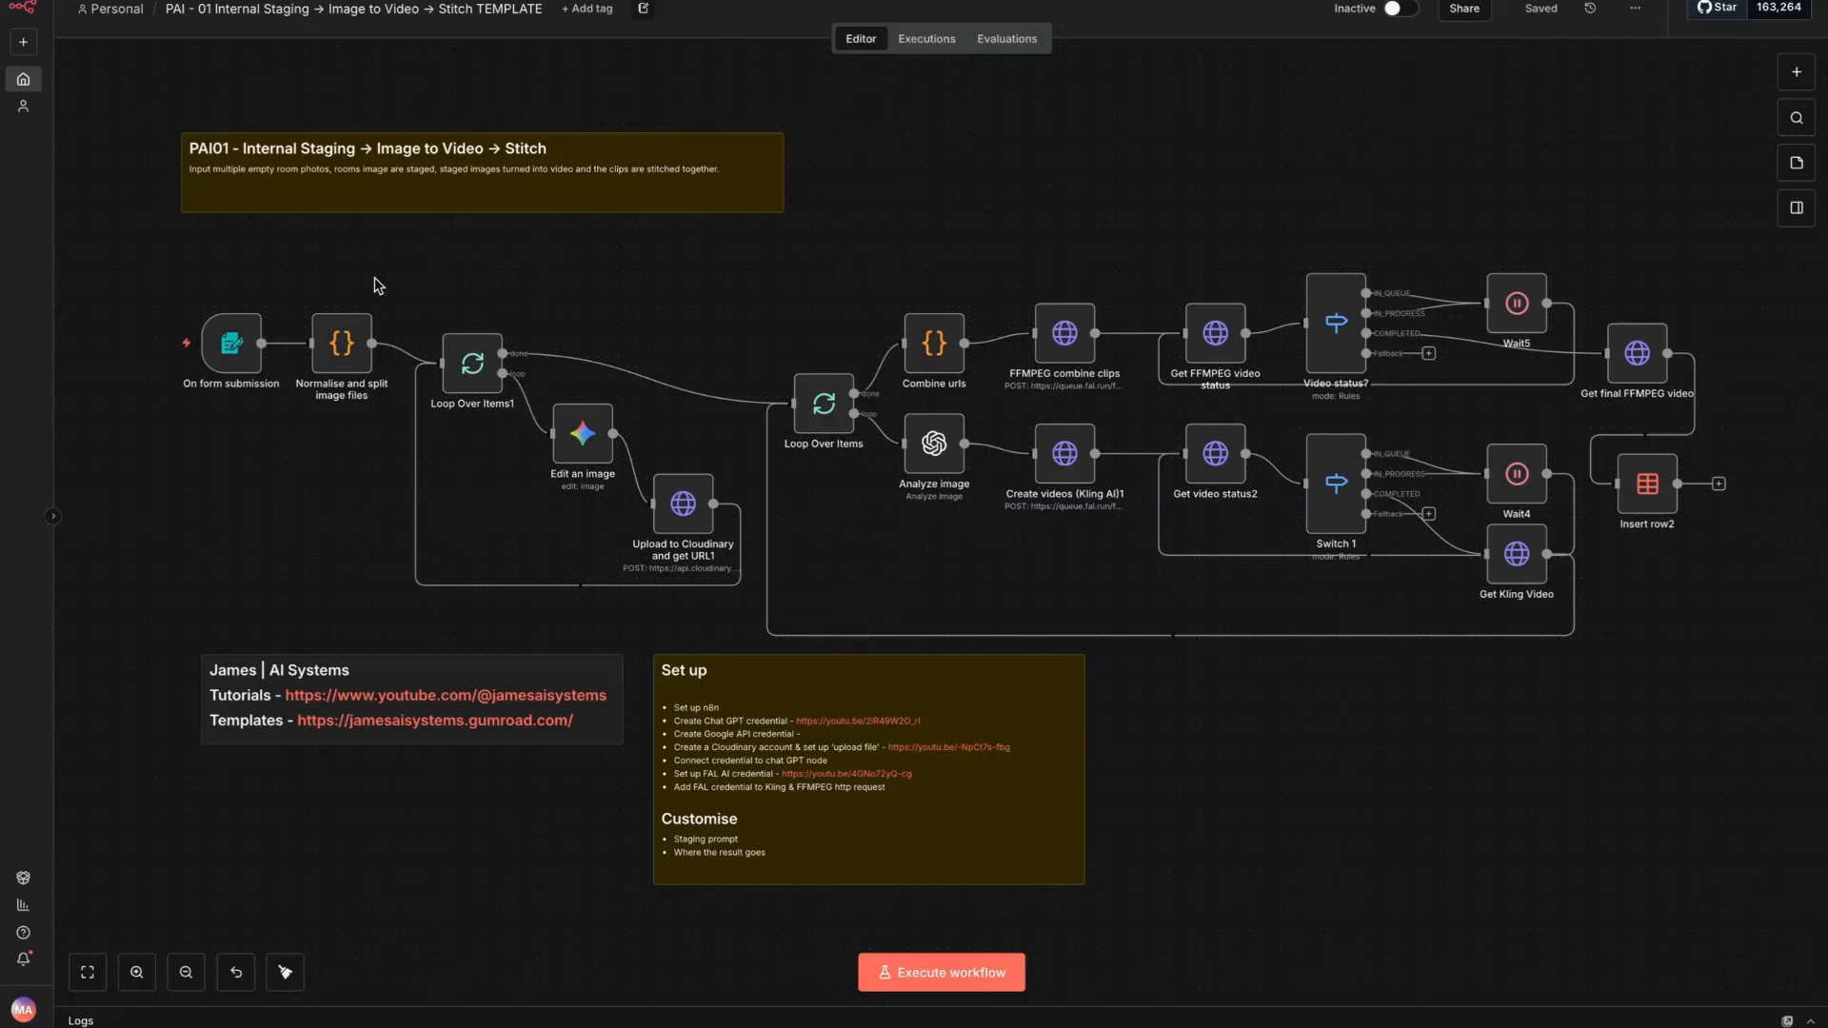
- Test the On form submission trigger by submitting the Internal staging form with two empty-room photos, and check the resulting binary files
mouse_move(236, 349)
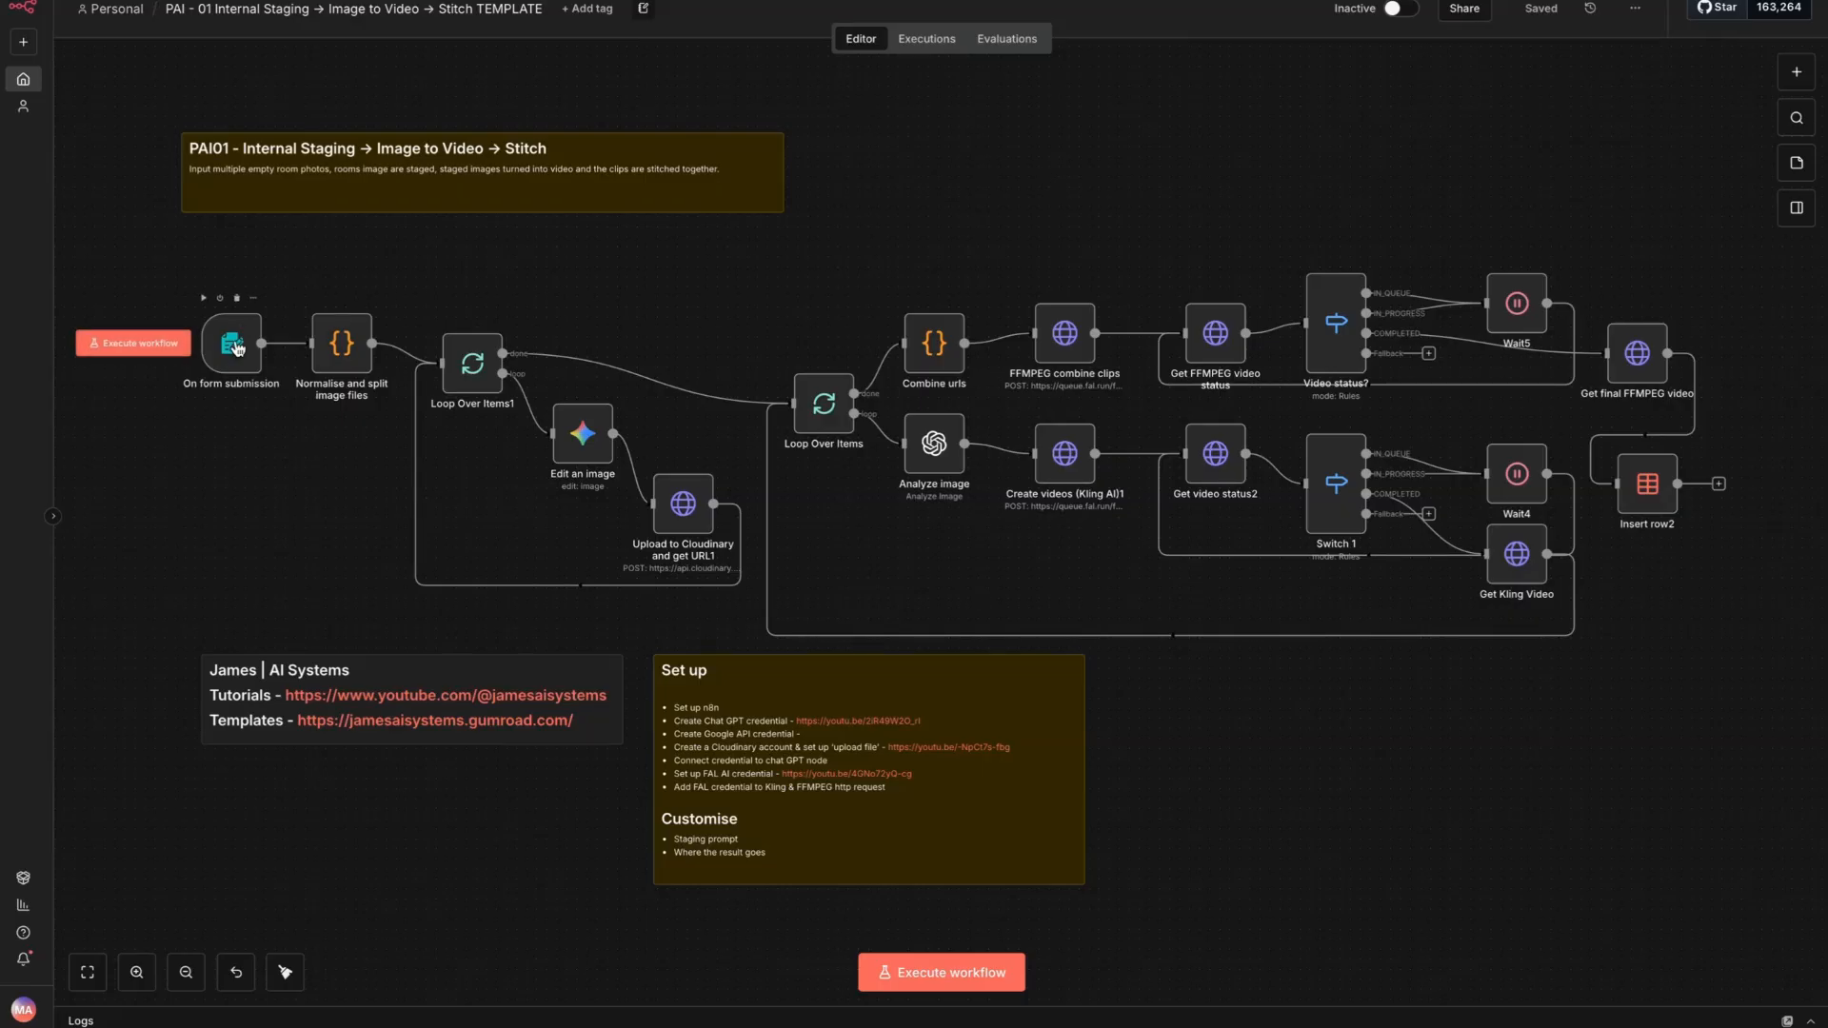
double_click(237, 349)
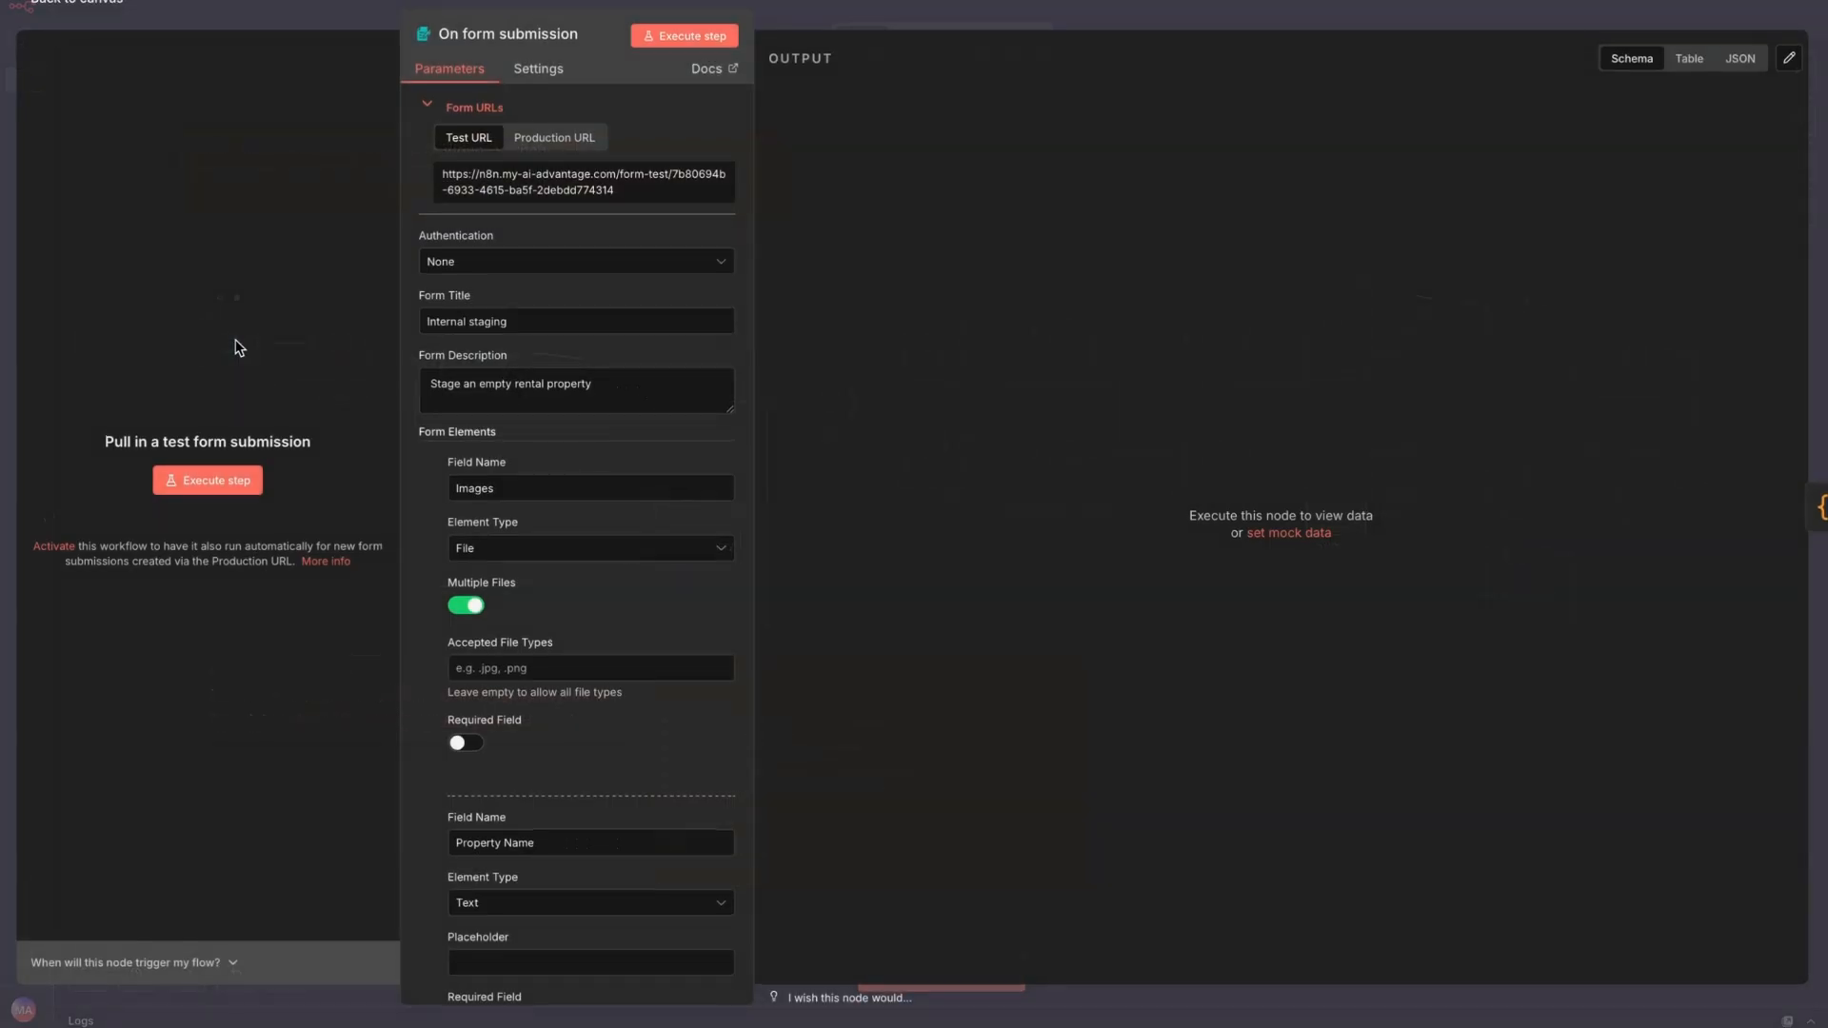
click(206, 482)
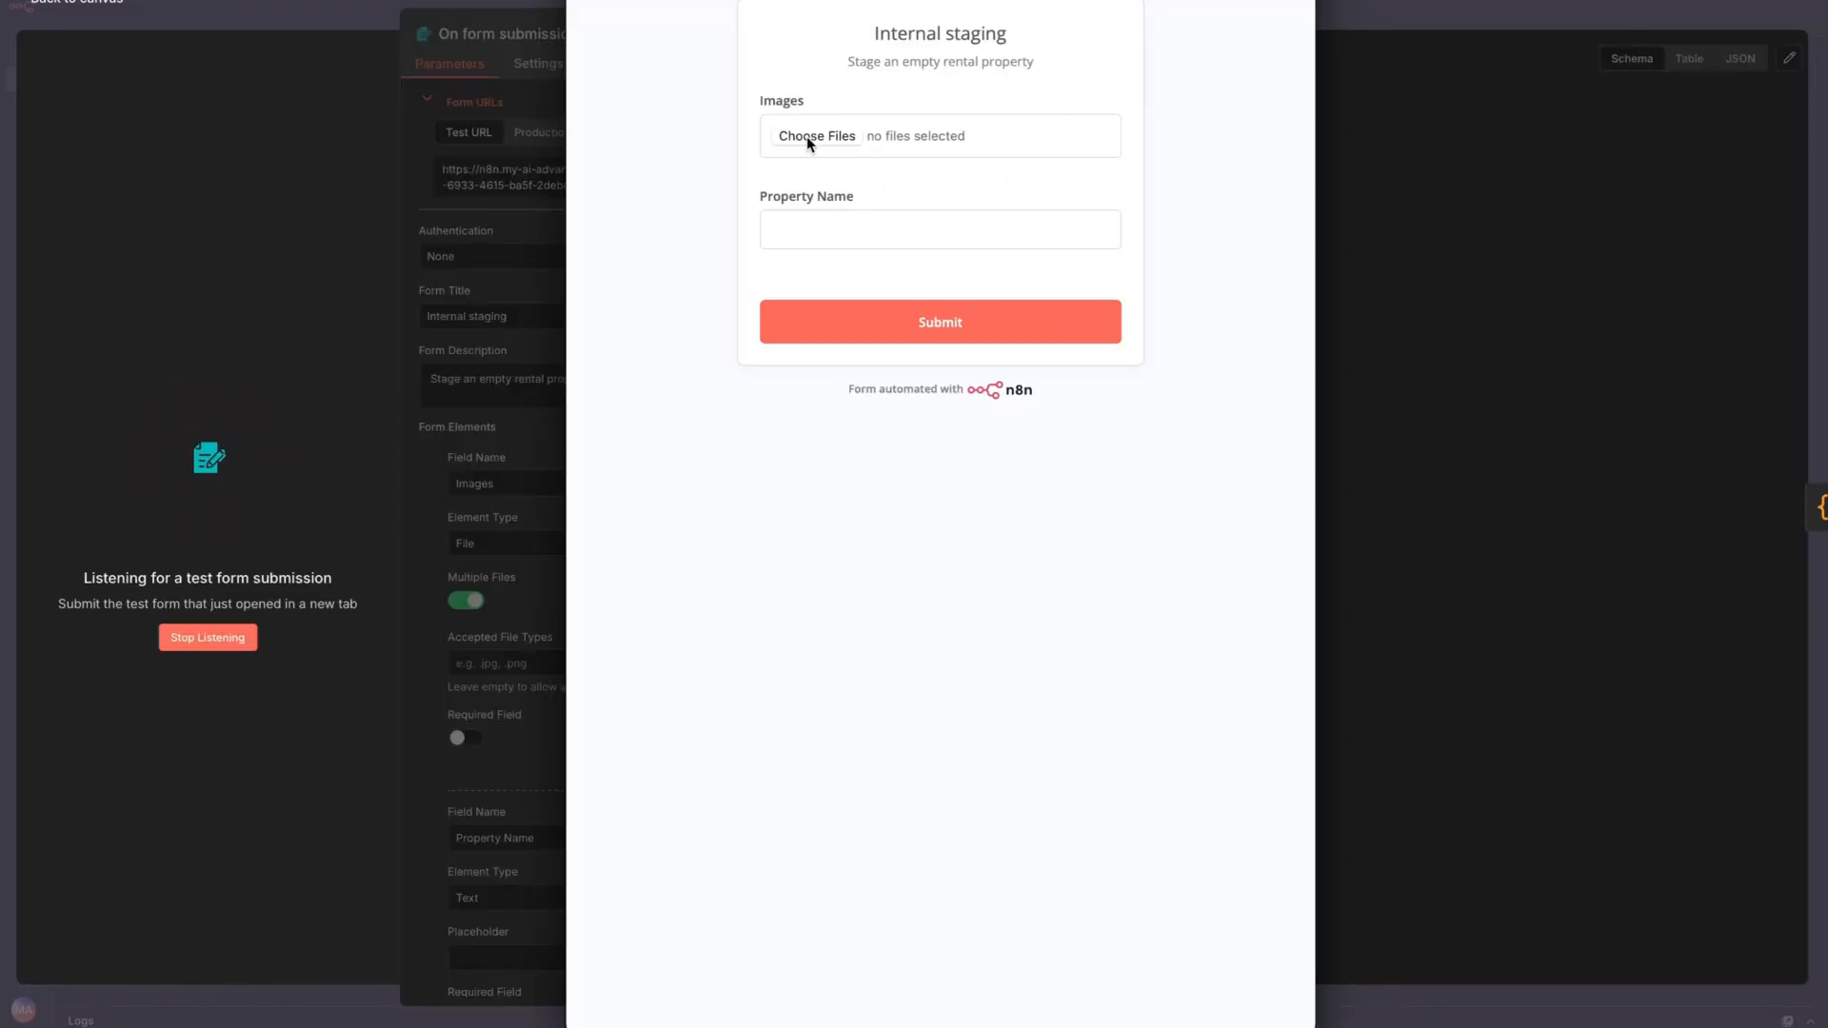
click(817, 233)
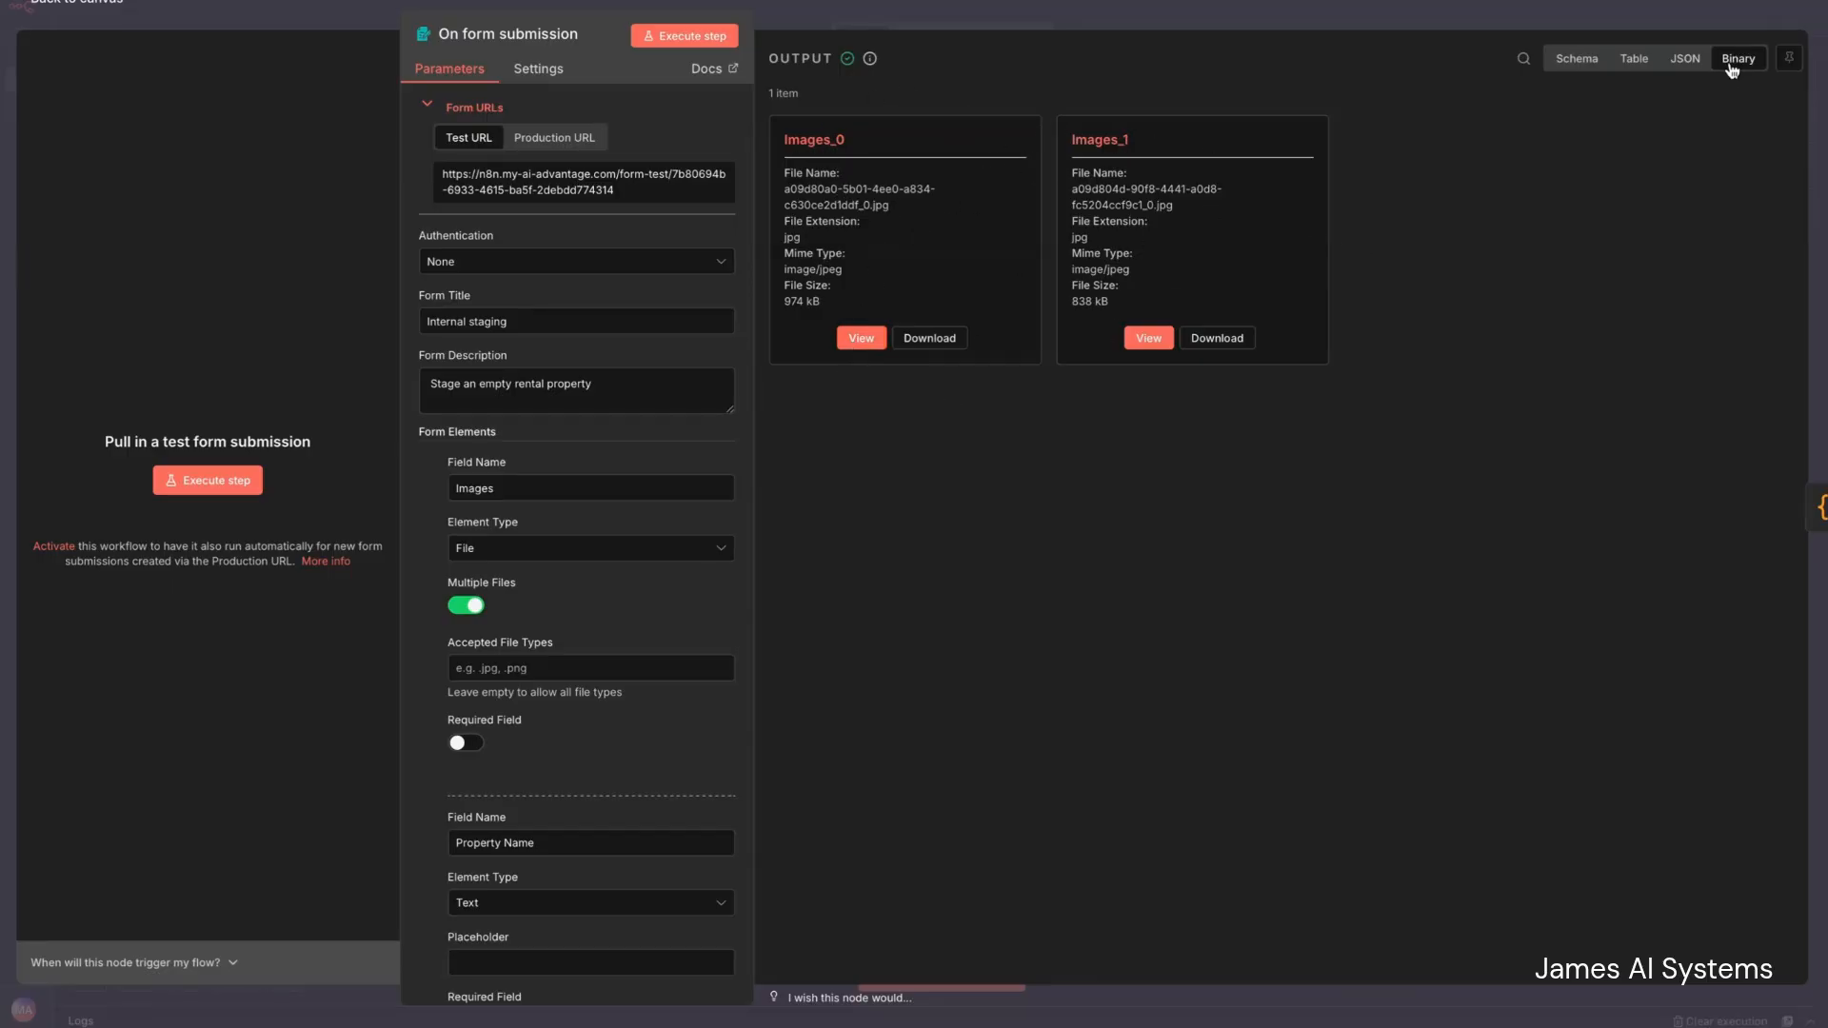
click(51, 4)
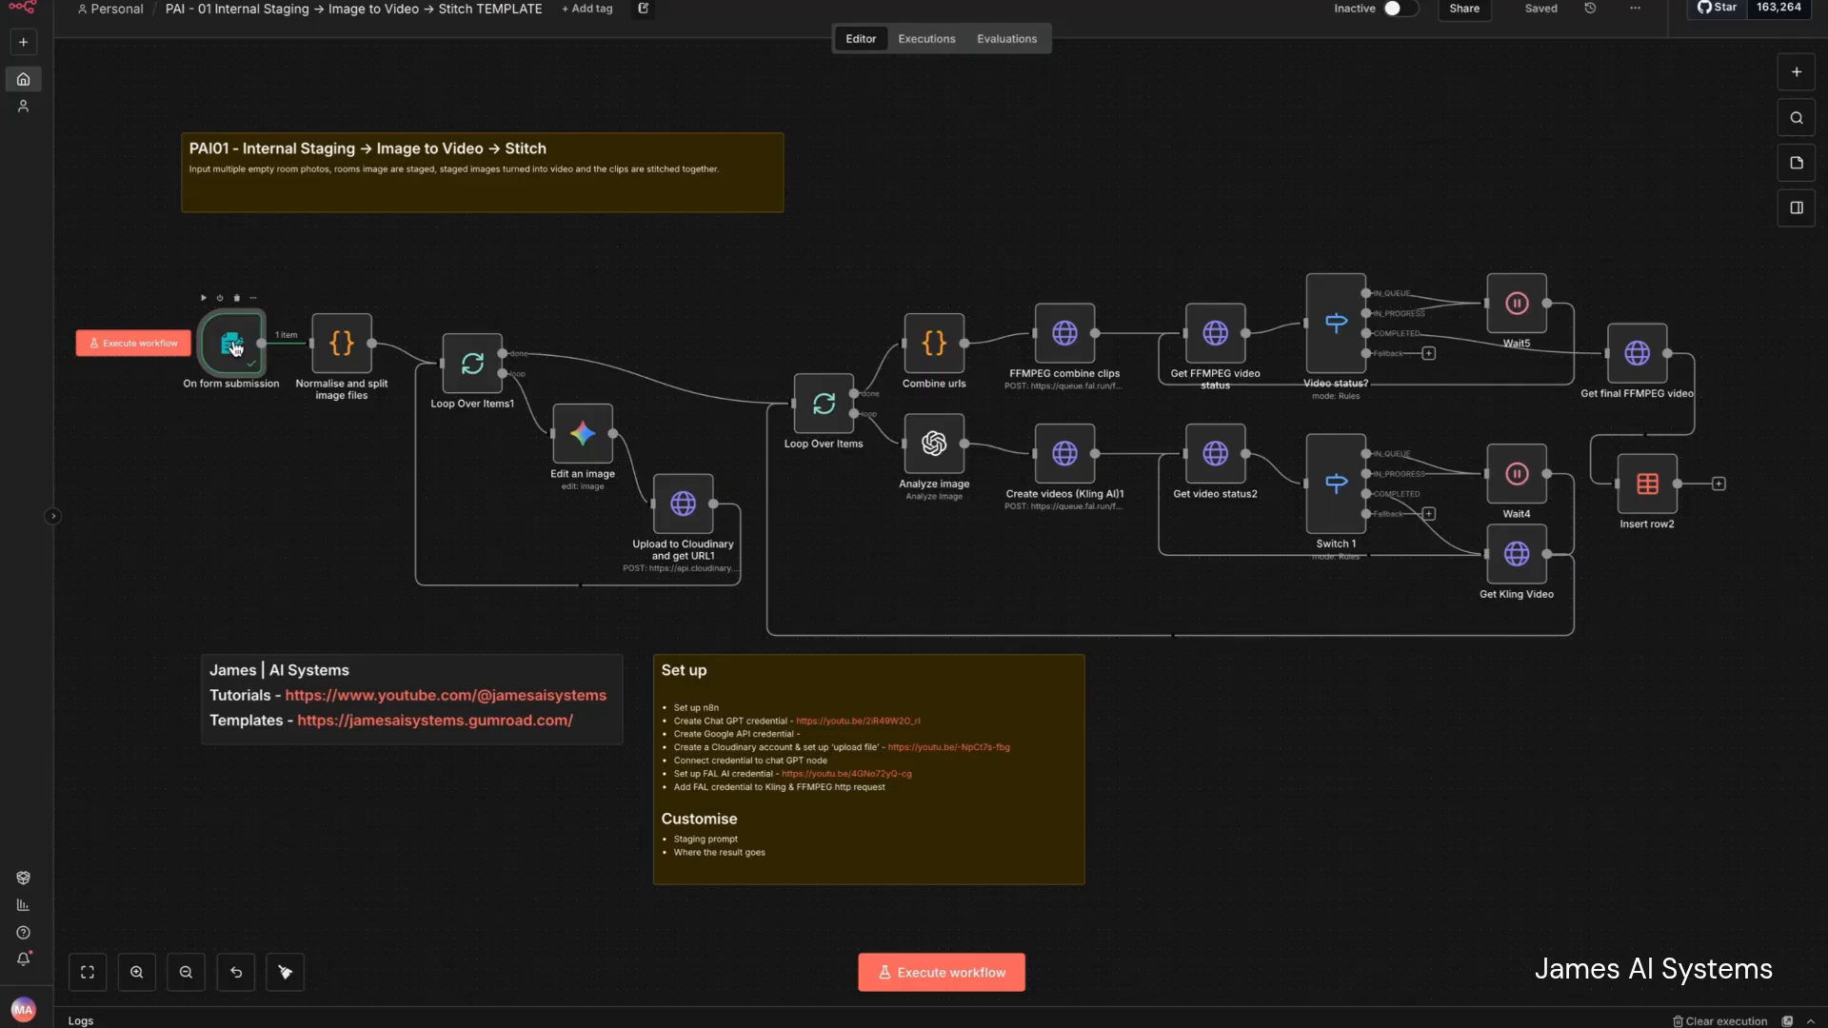
- Pin the form submission's output data and execute the whole workflow
key(p)
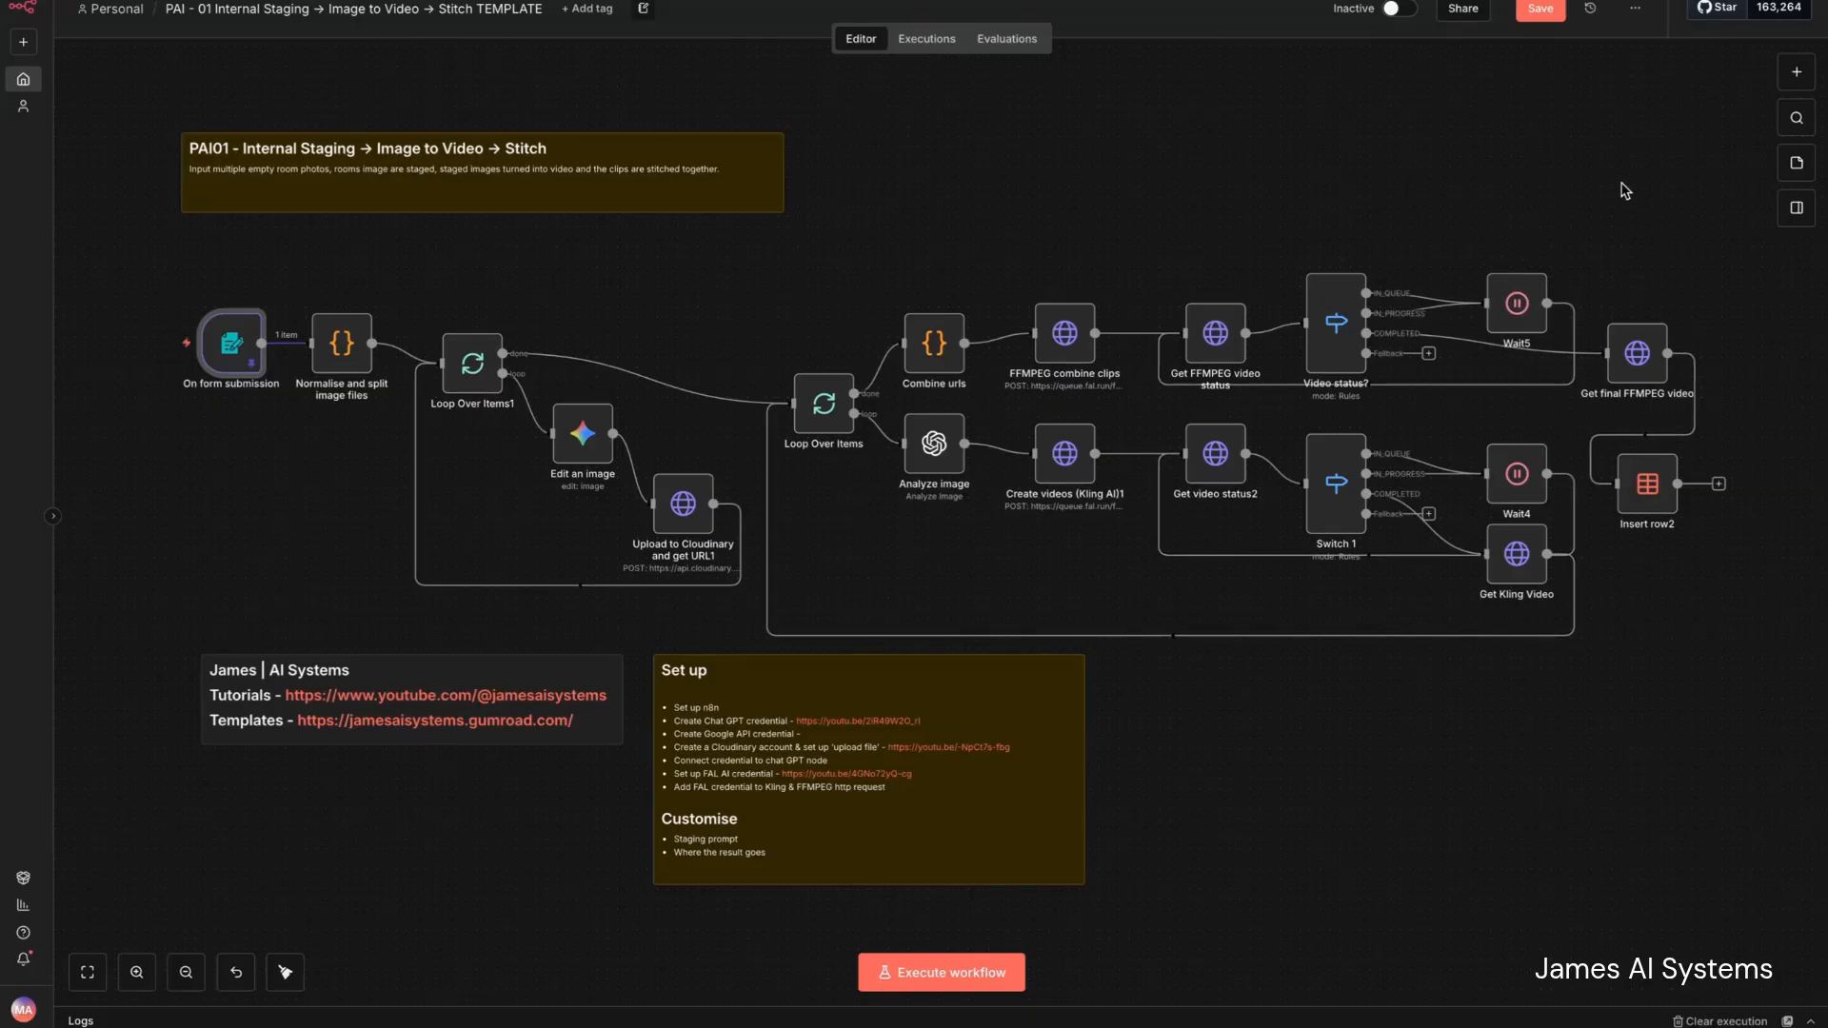
click(949, 980)
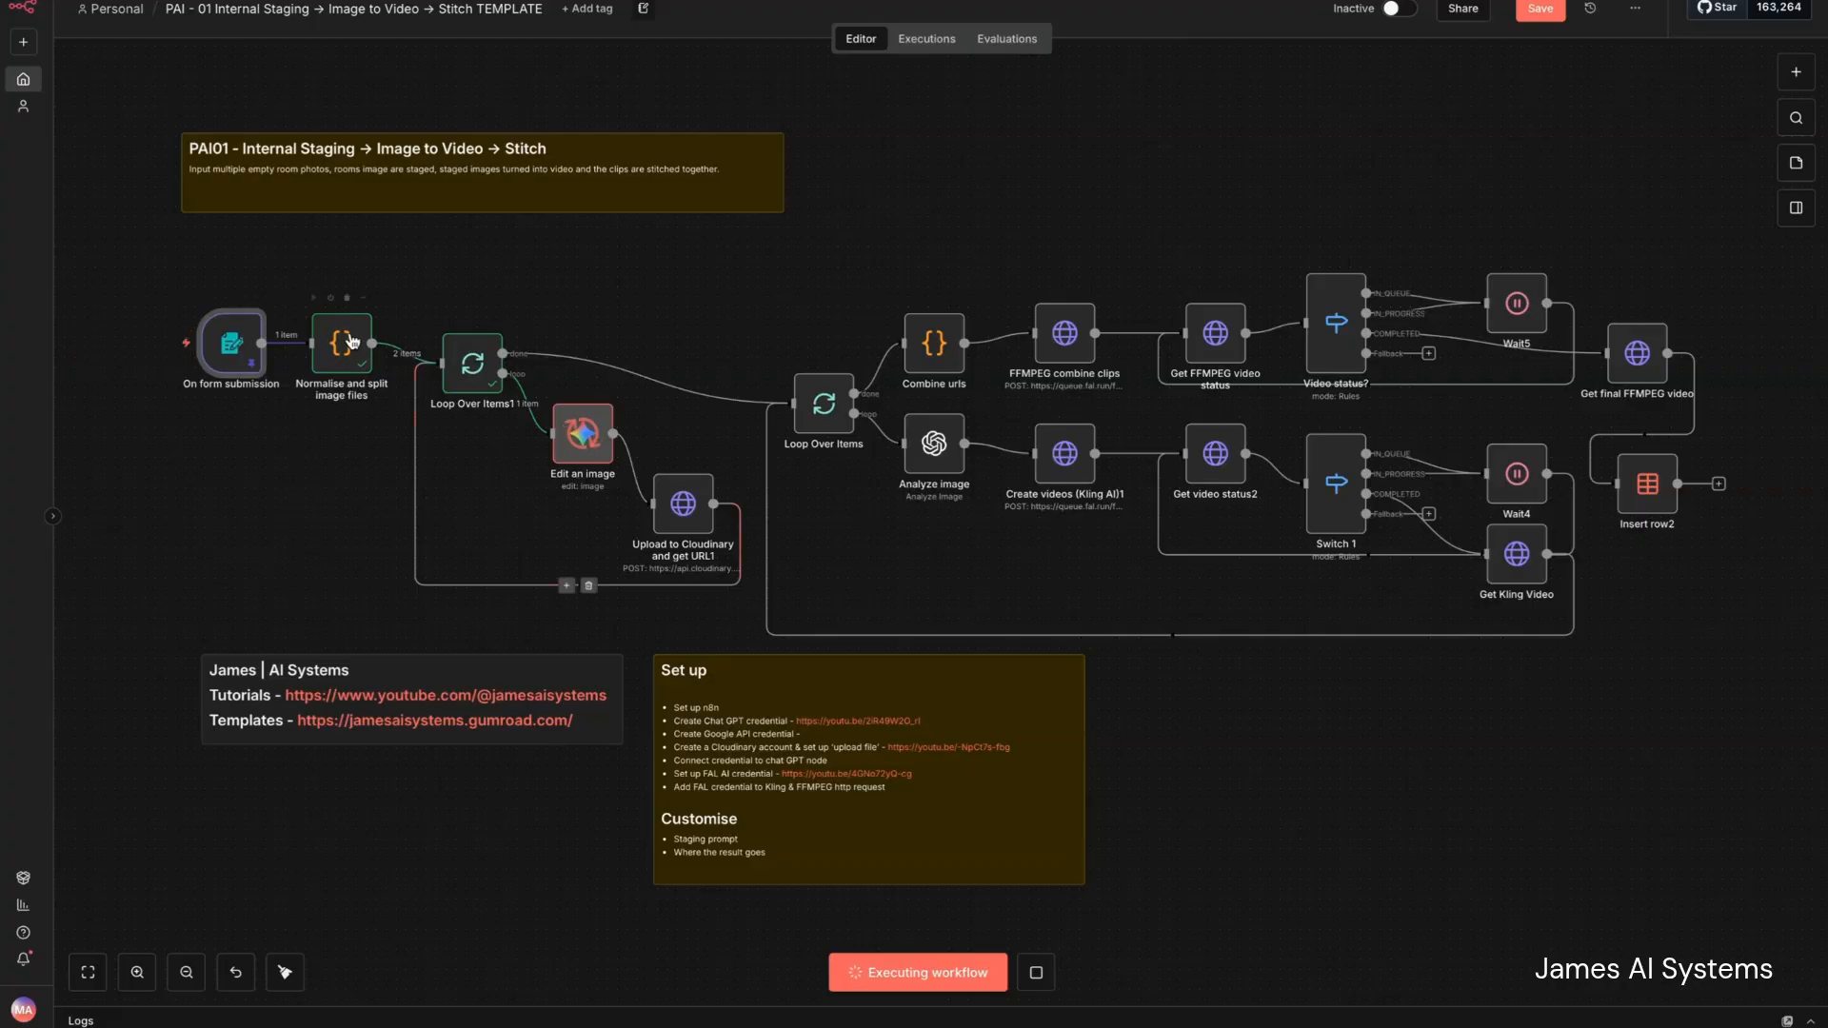
double_click(1073, 456)
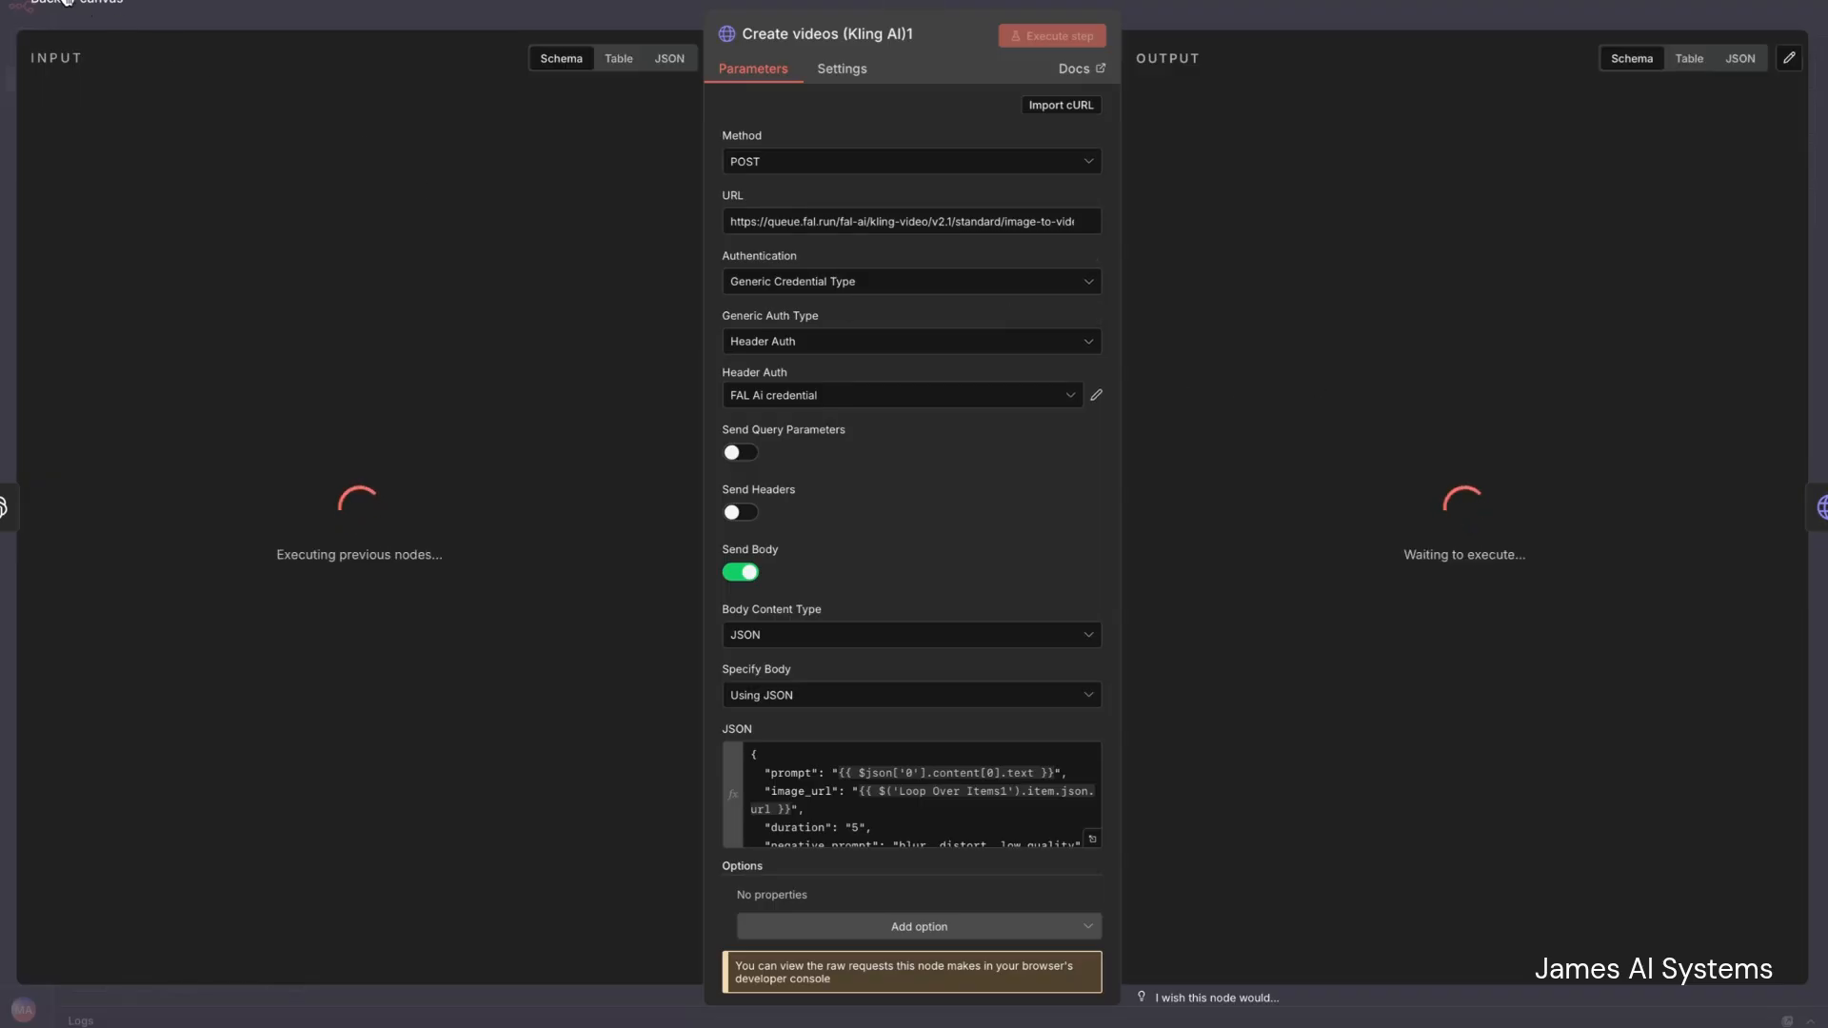
key(Escape)
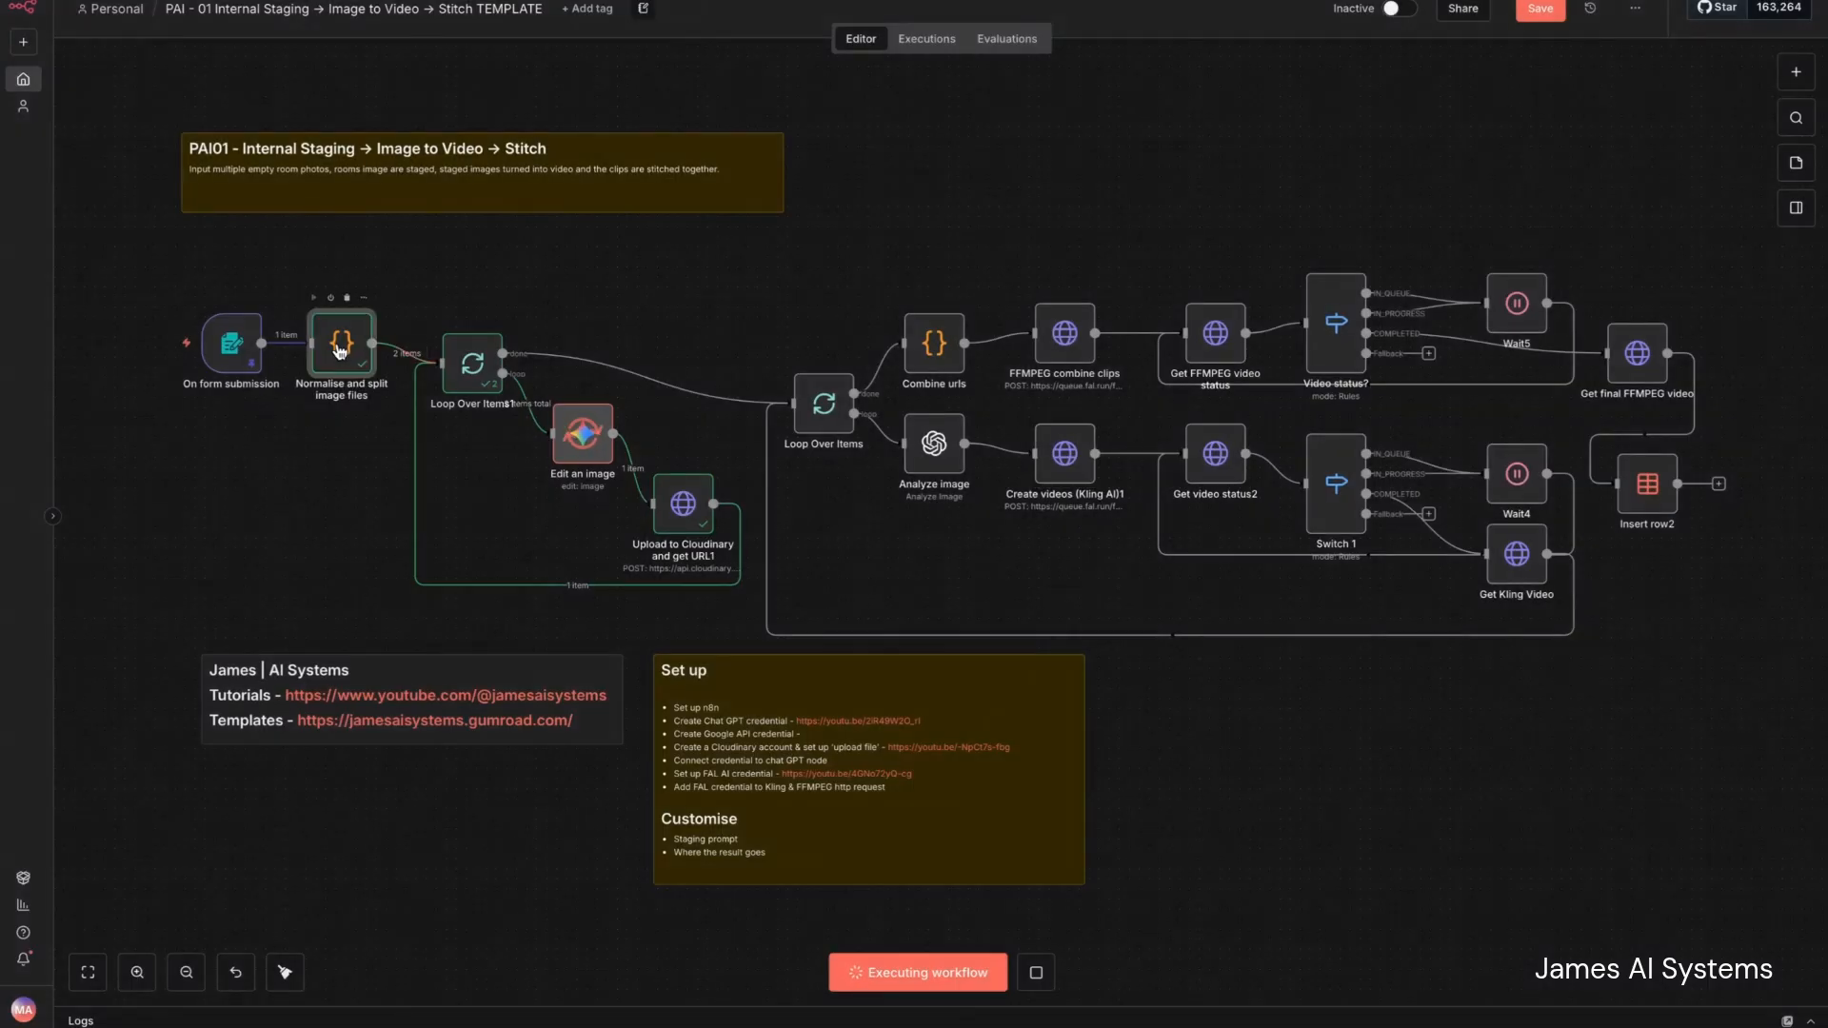
- Examine the Normalise and split image files node, comparing its input and output images and reading its JavaScript code
double_click(342, 347)
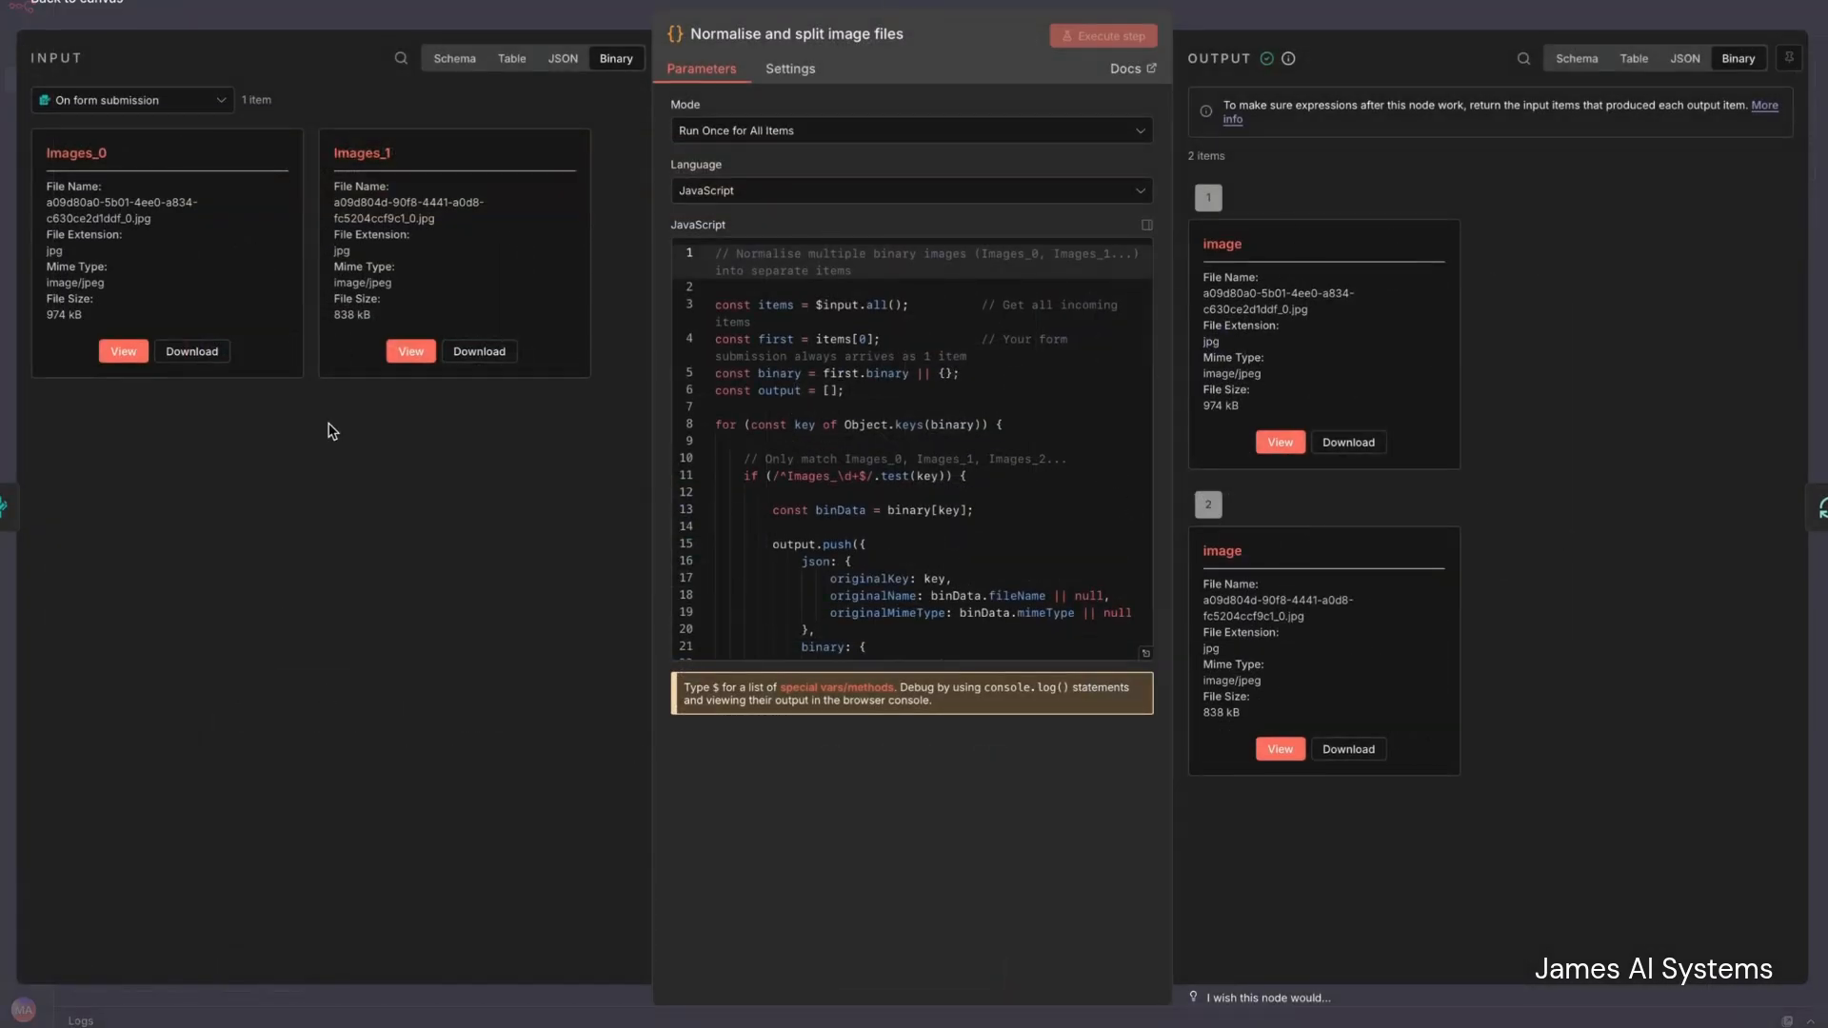
click(86, 4)
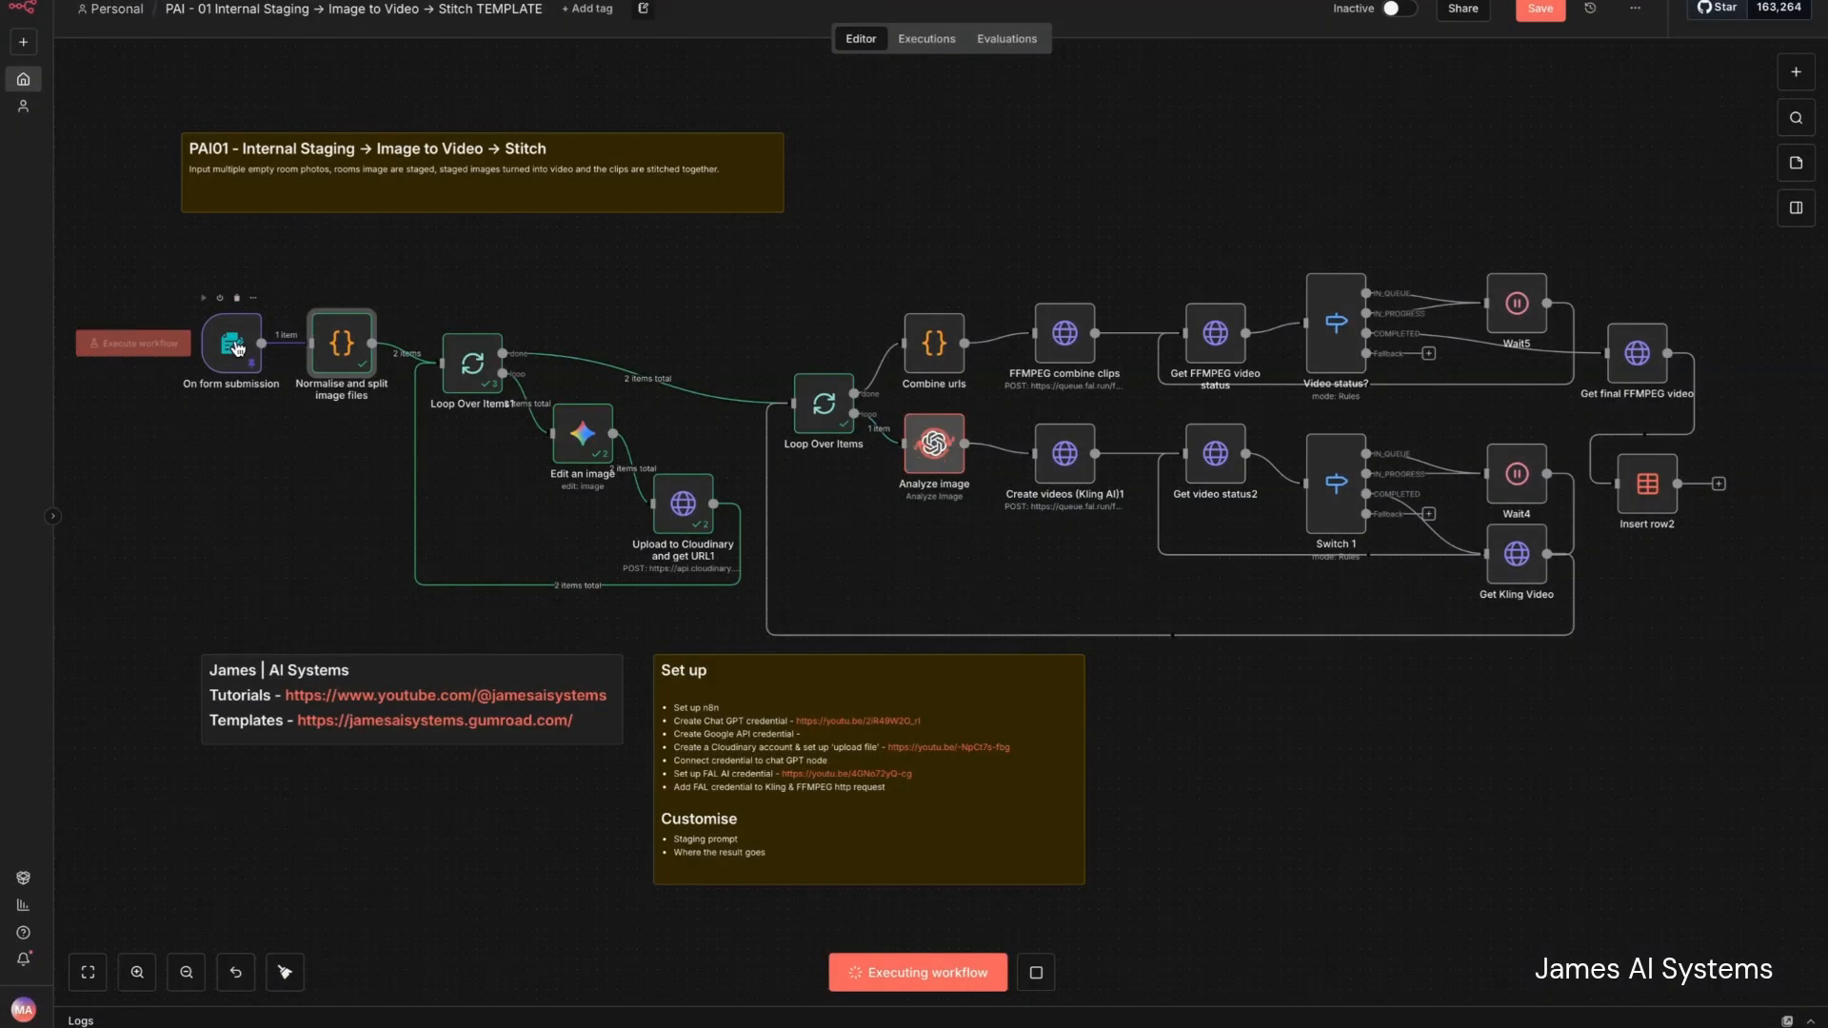
double_click(345, 354)
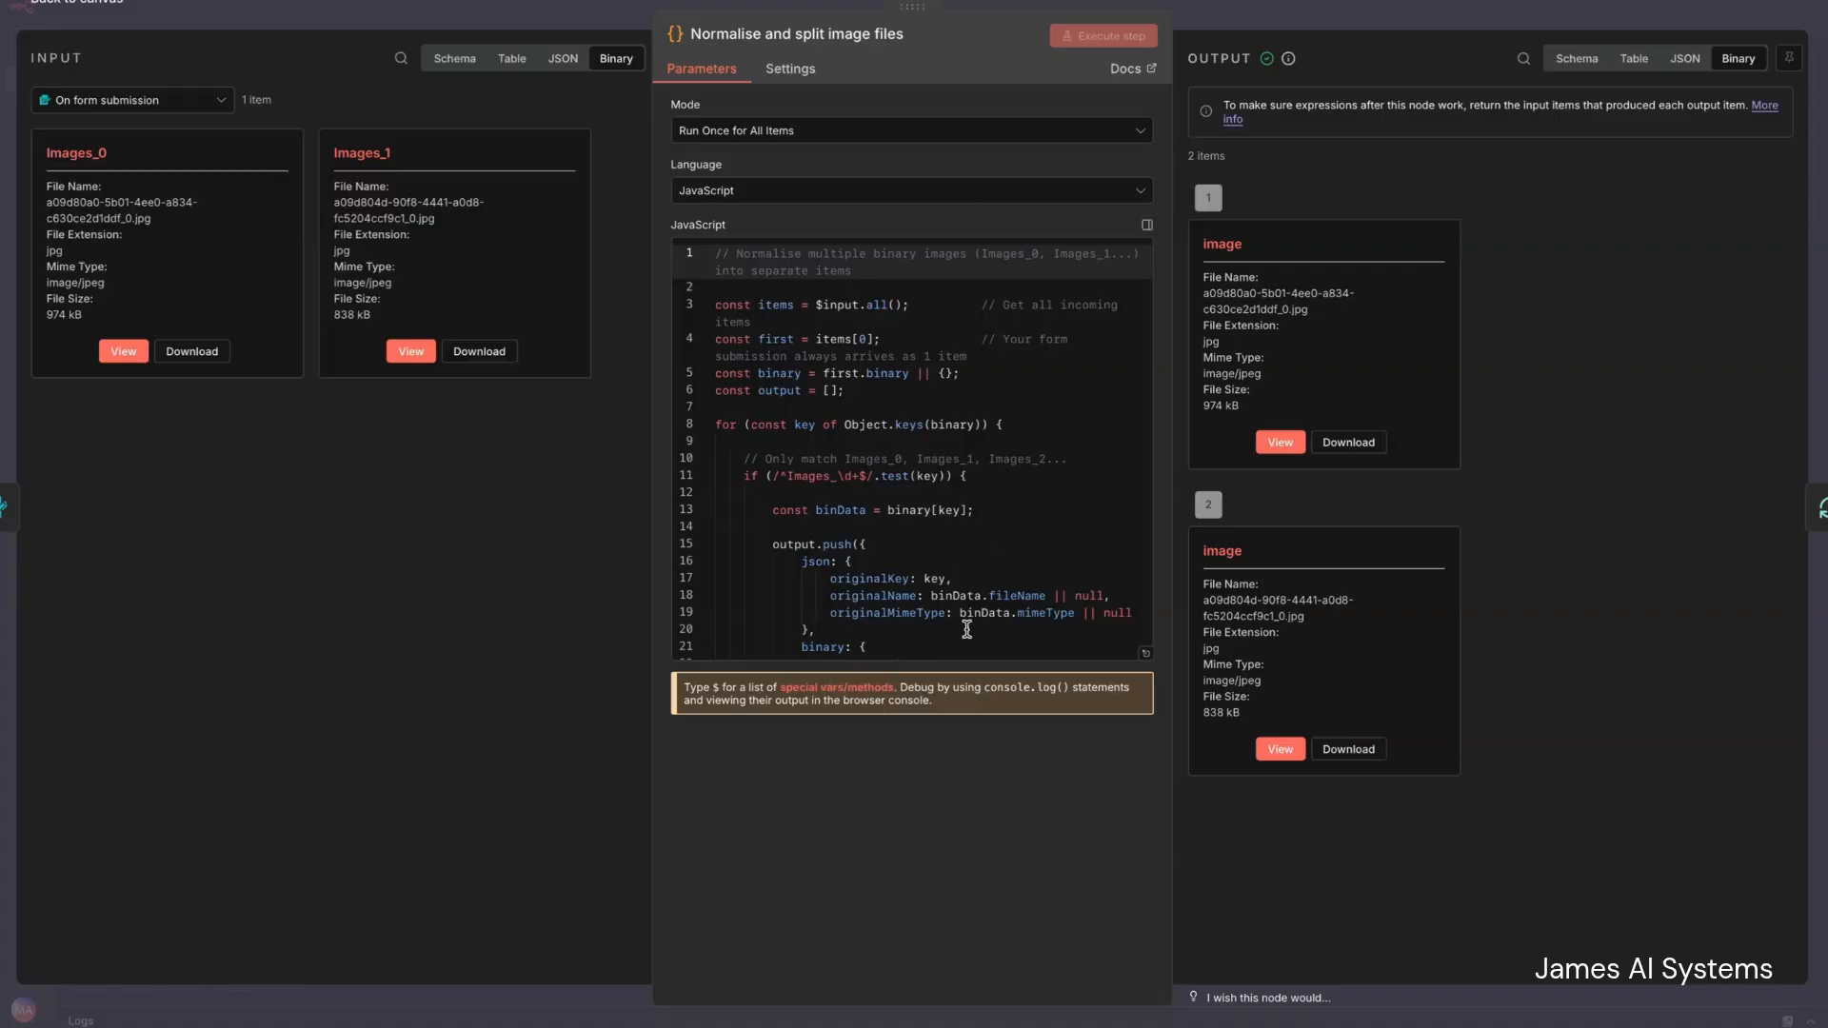
scroll(951, 477, down, 3)
scroll(950, 481, up, 3)
scroll(950, 481, down, 3)
click(953, 431)
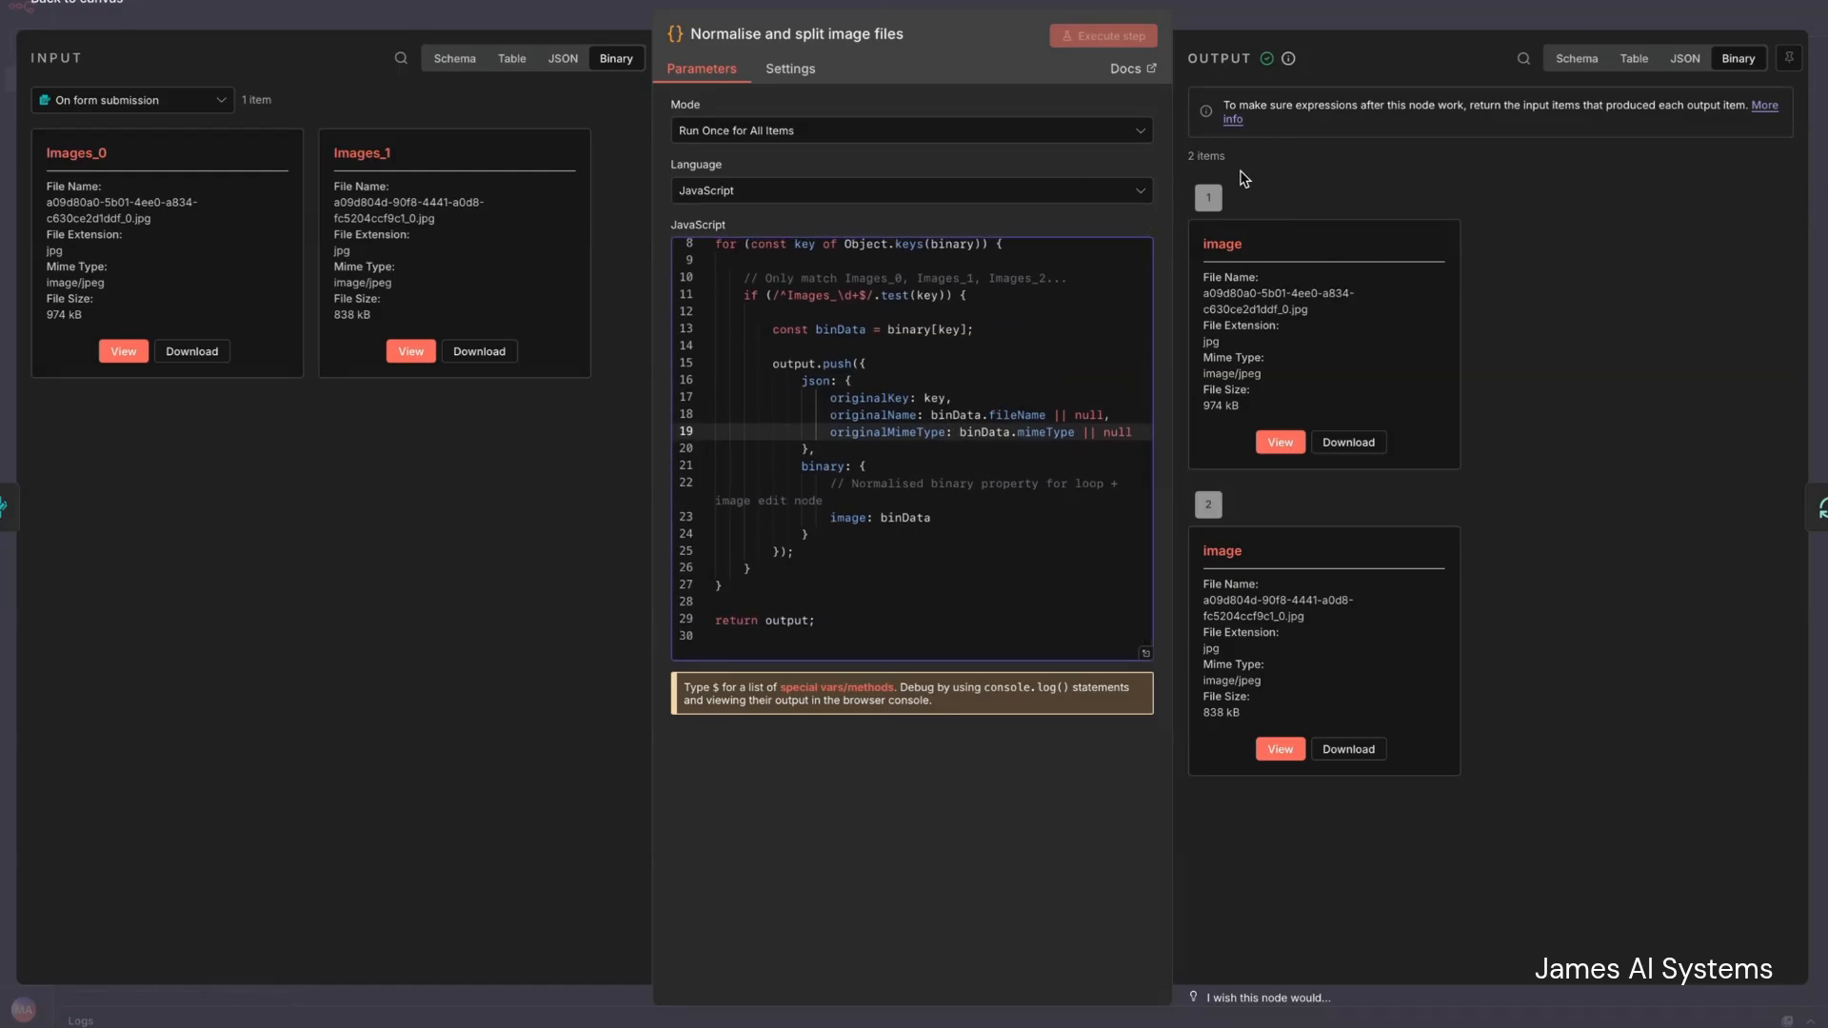
click(72, 5)
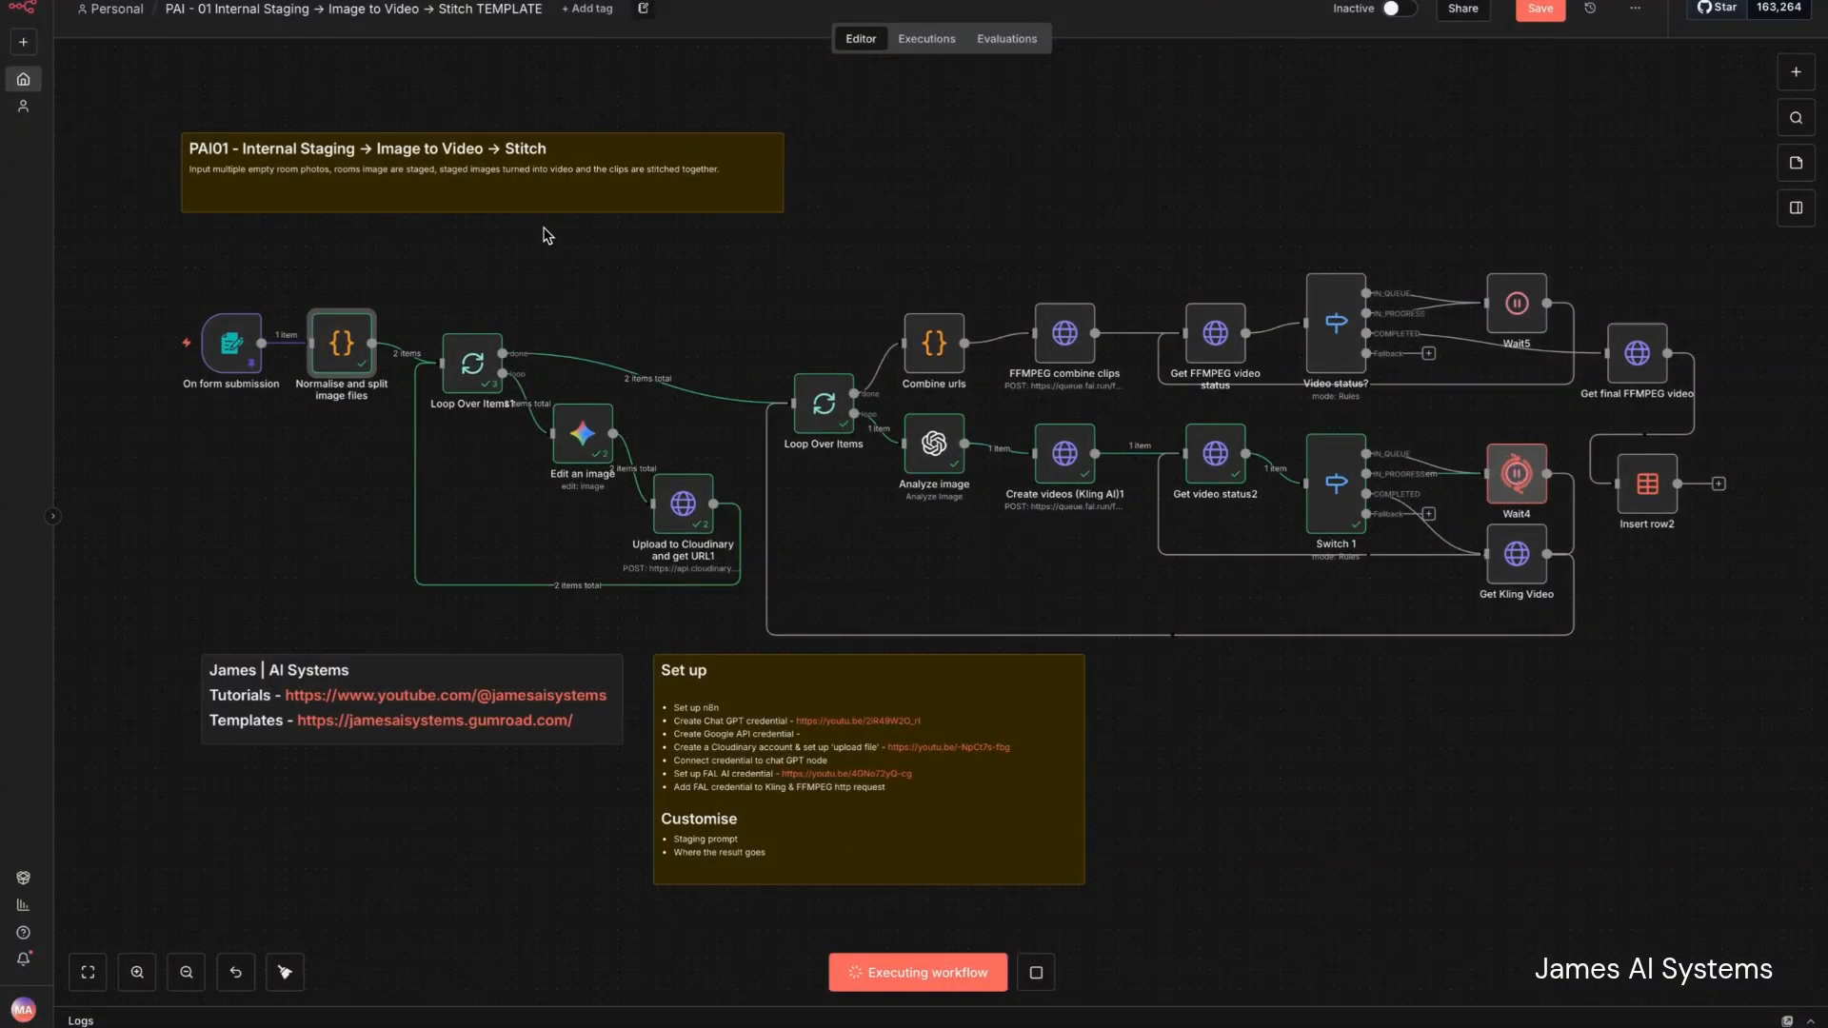
- Review the Edit an image node's credential choices and expand its staging prompt to read the full text
double_click(583, 443)
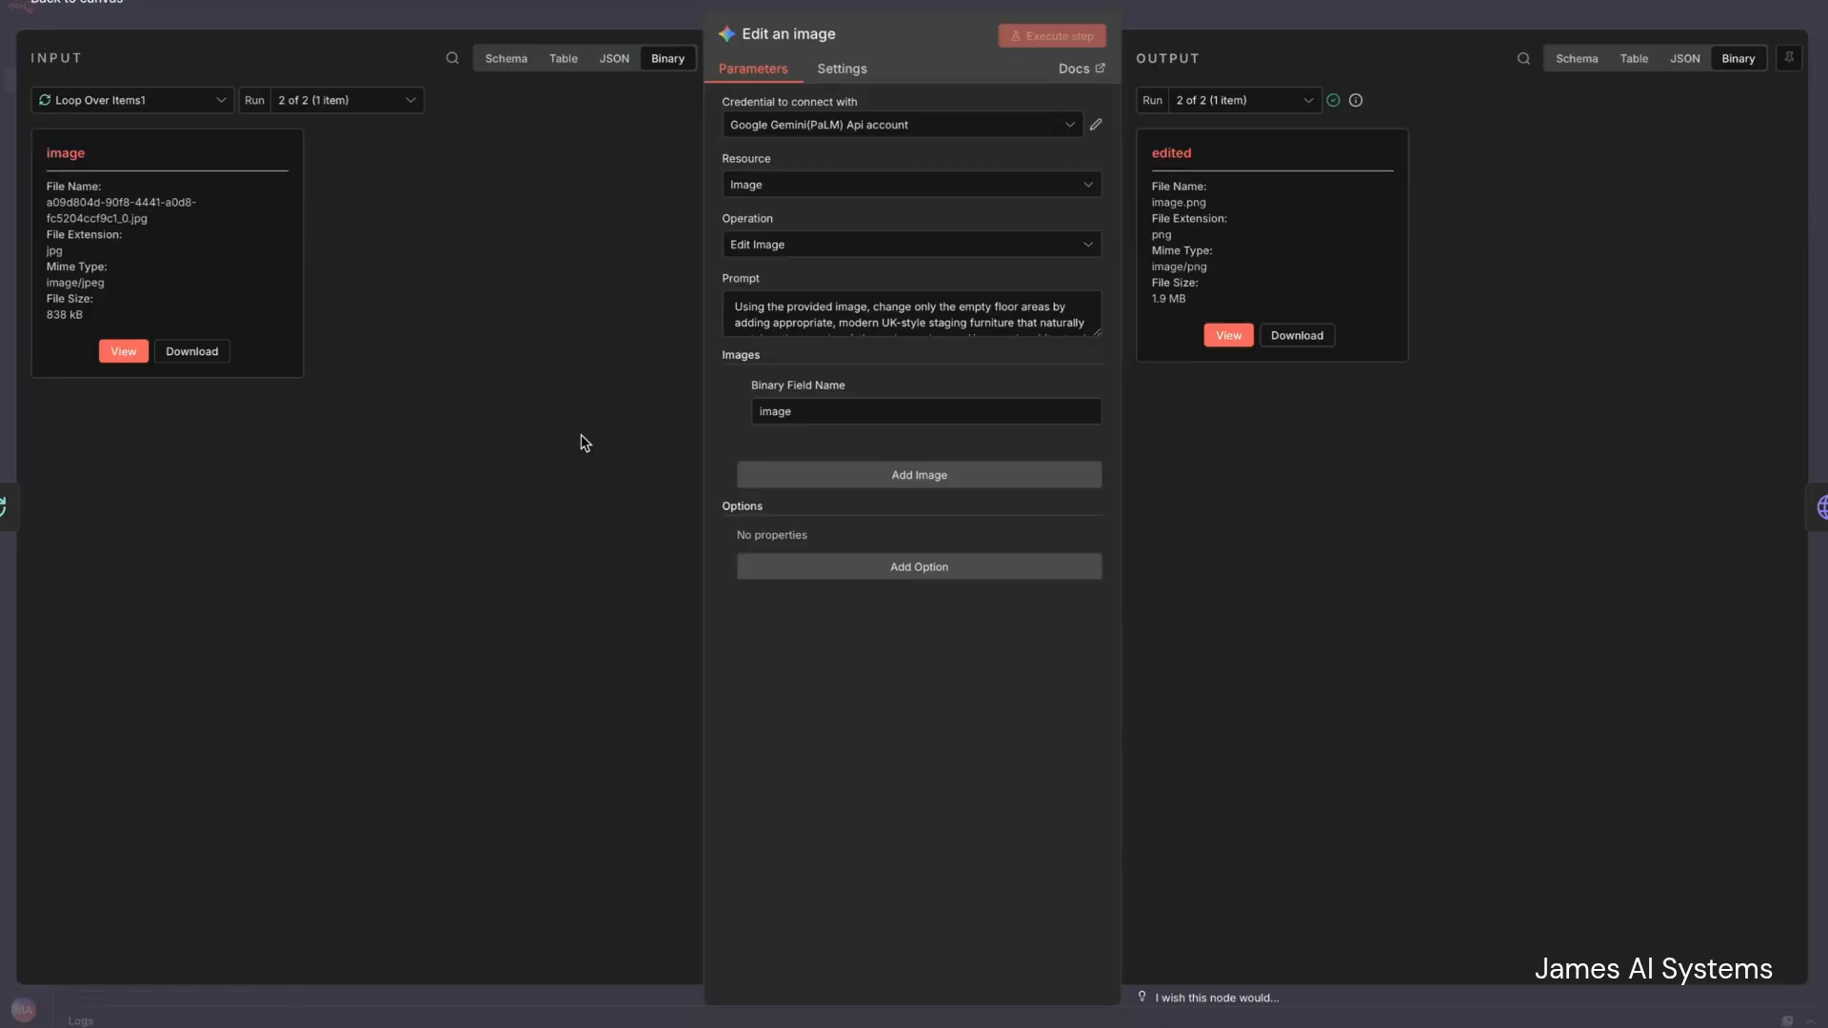
click(821, 139)
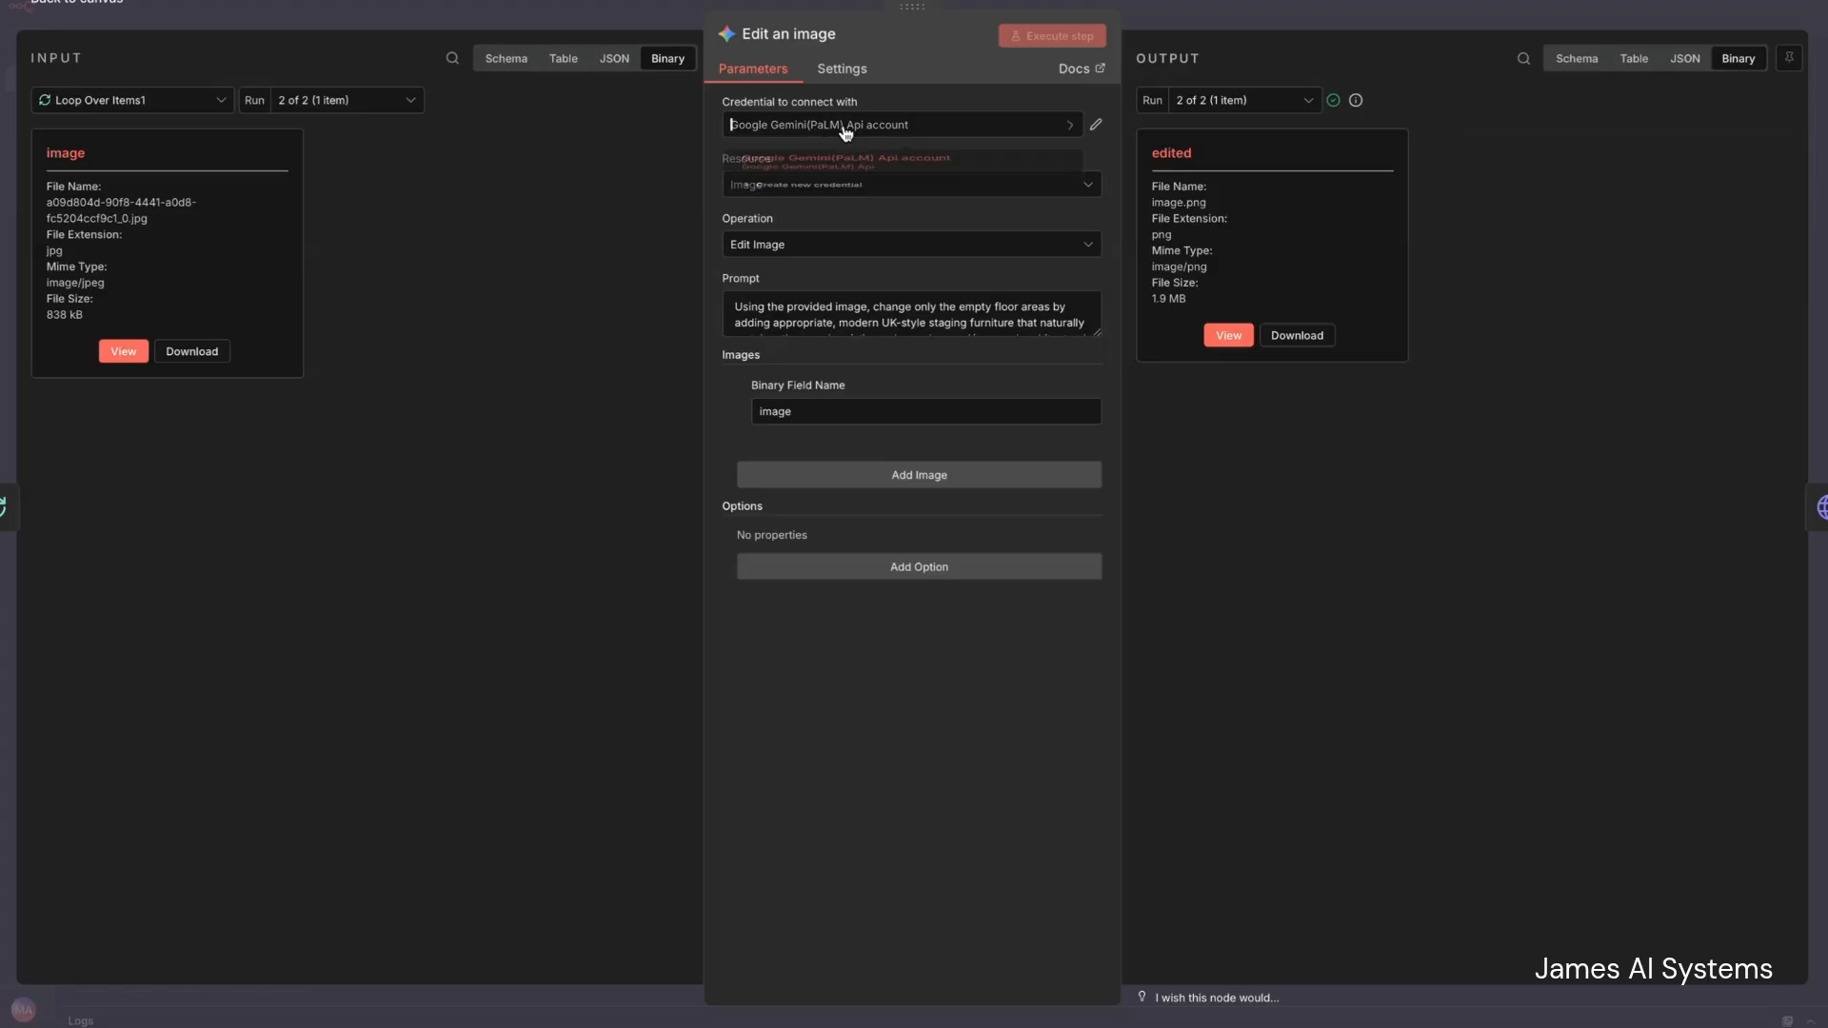
click(664, 213)
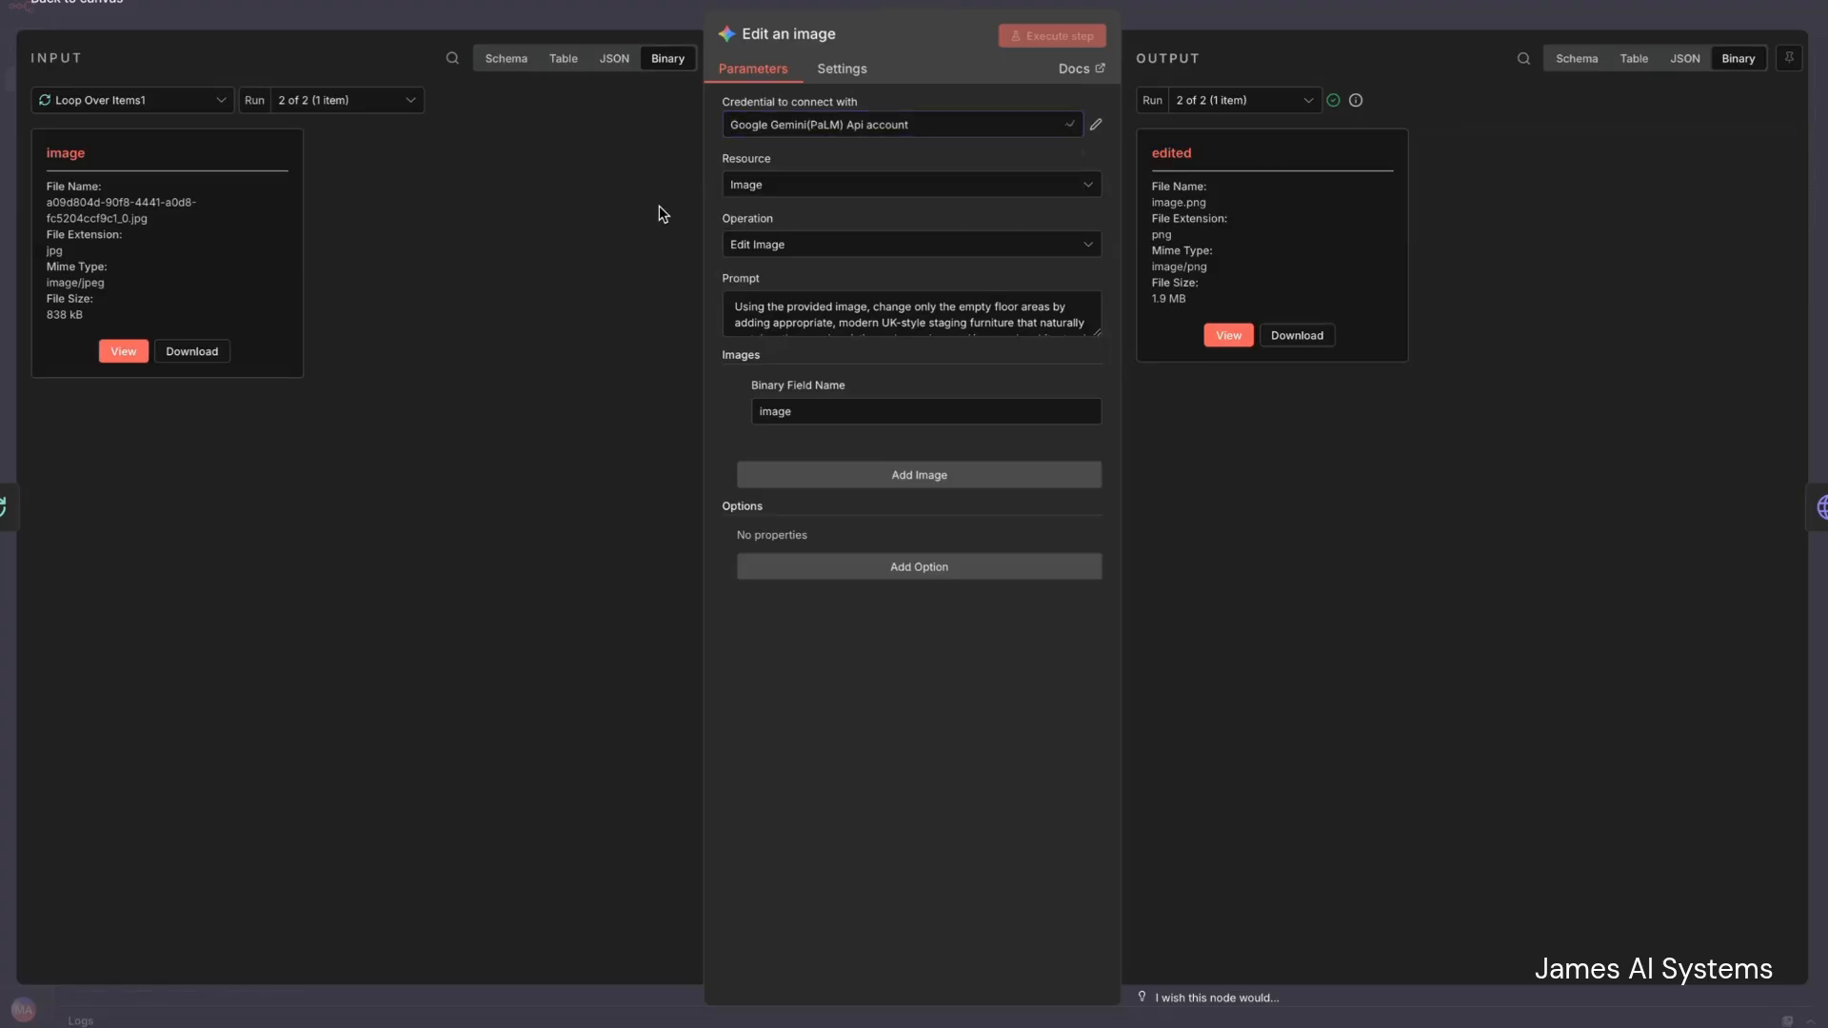
drag(1097, 331, 1092, 482)
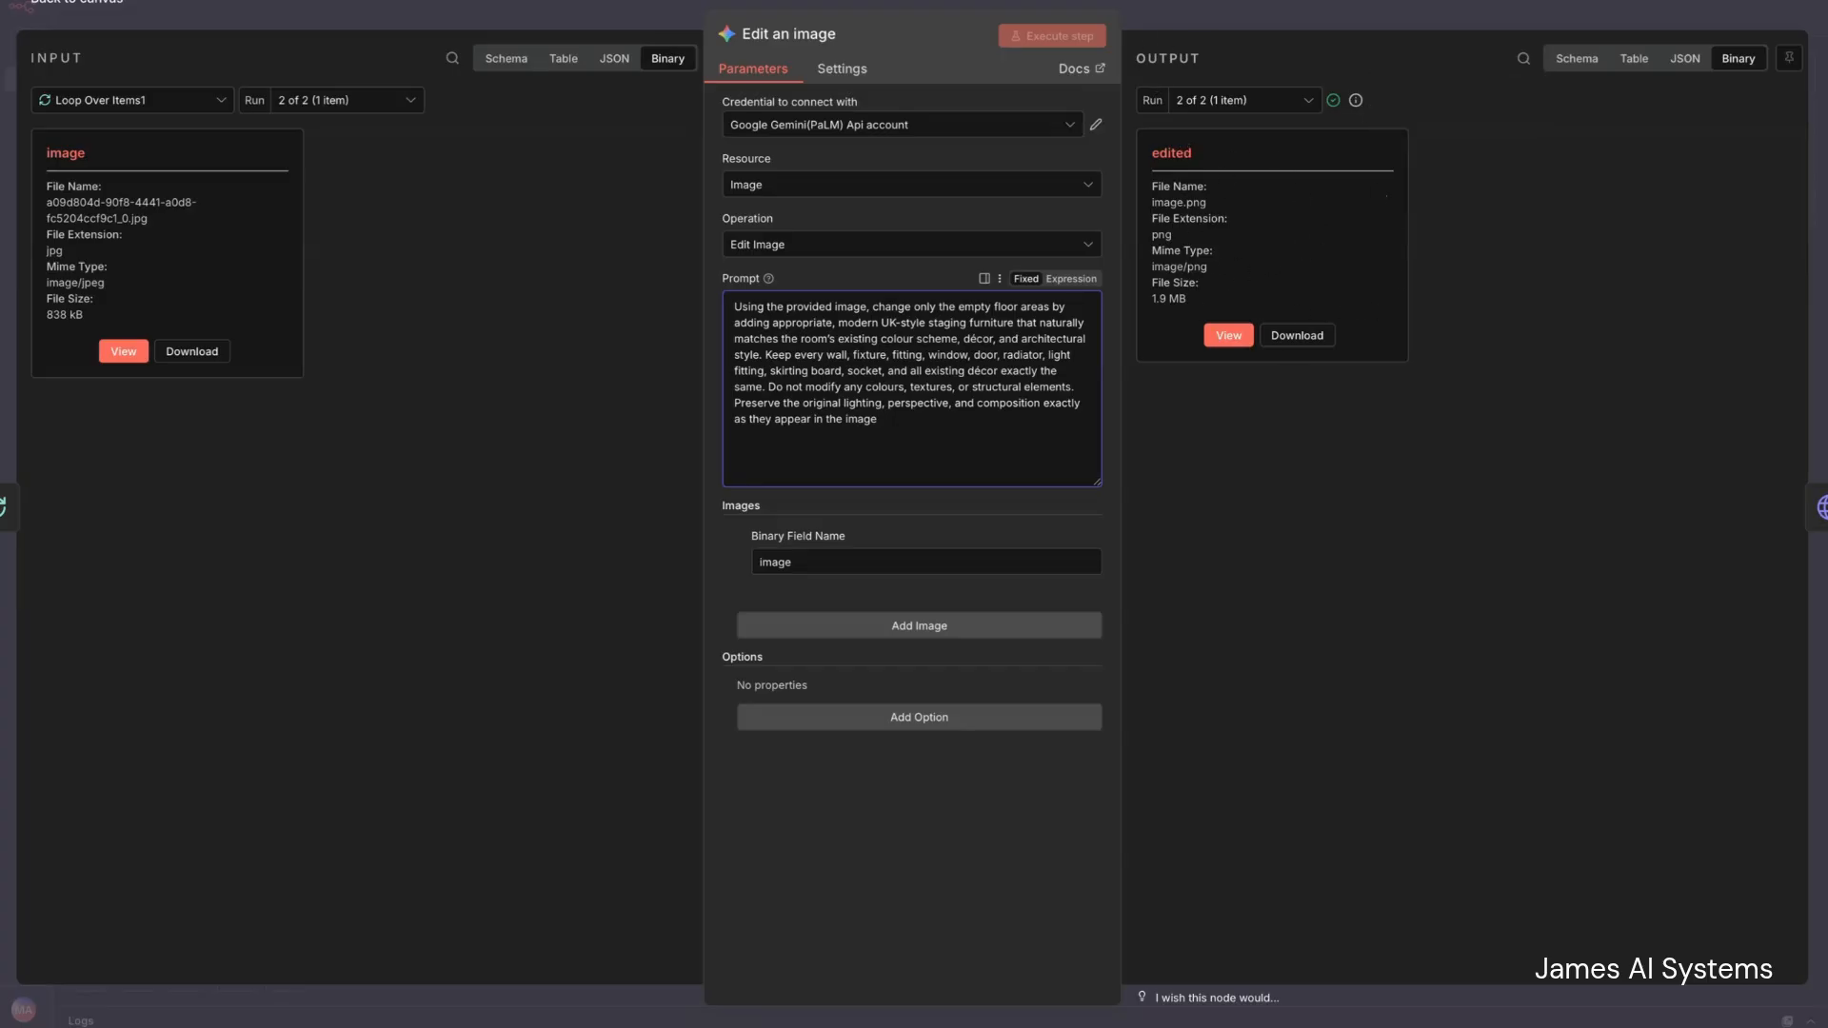
click(50, 4)
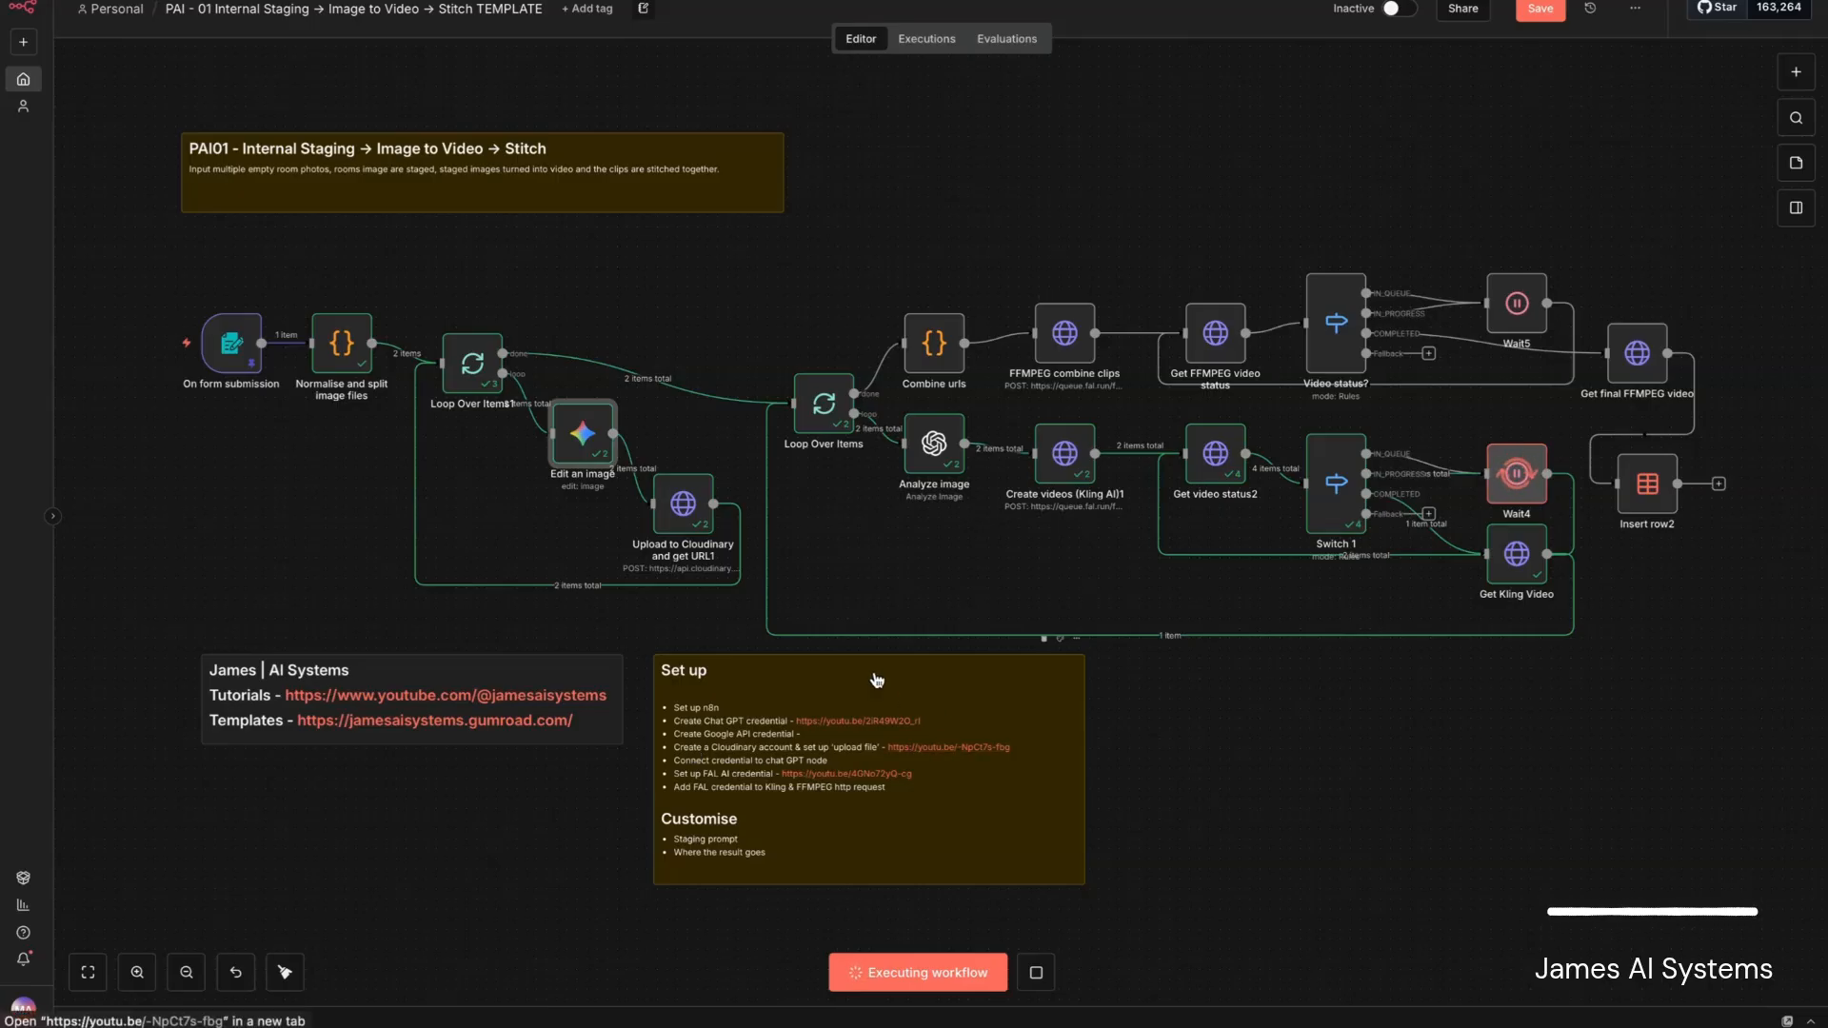
- Examine the Upload to Cloudinary and get URL1 node's request settings, form-data body parameters and returned image data
double_click(685, 508)
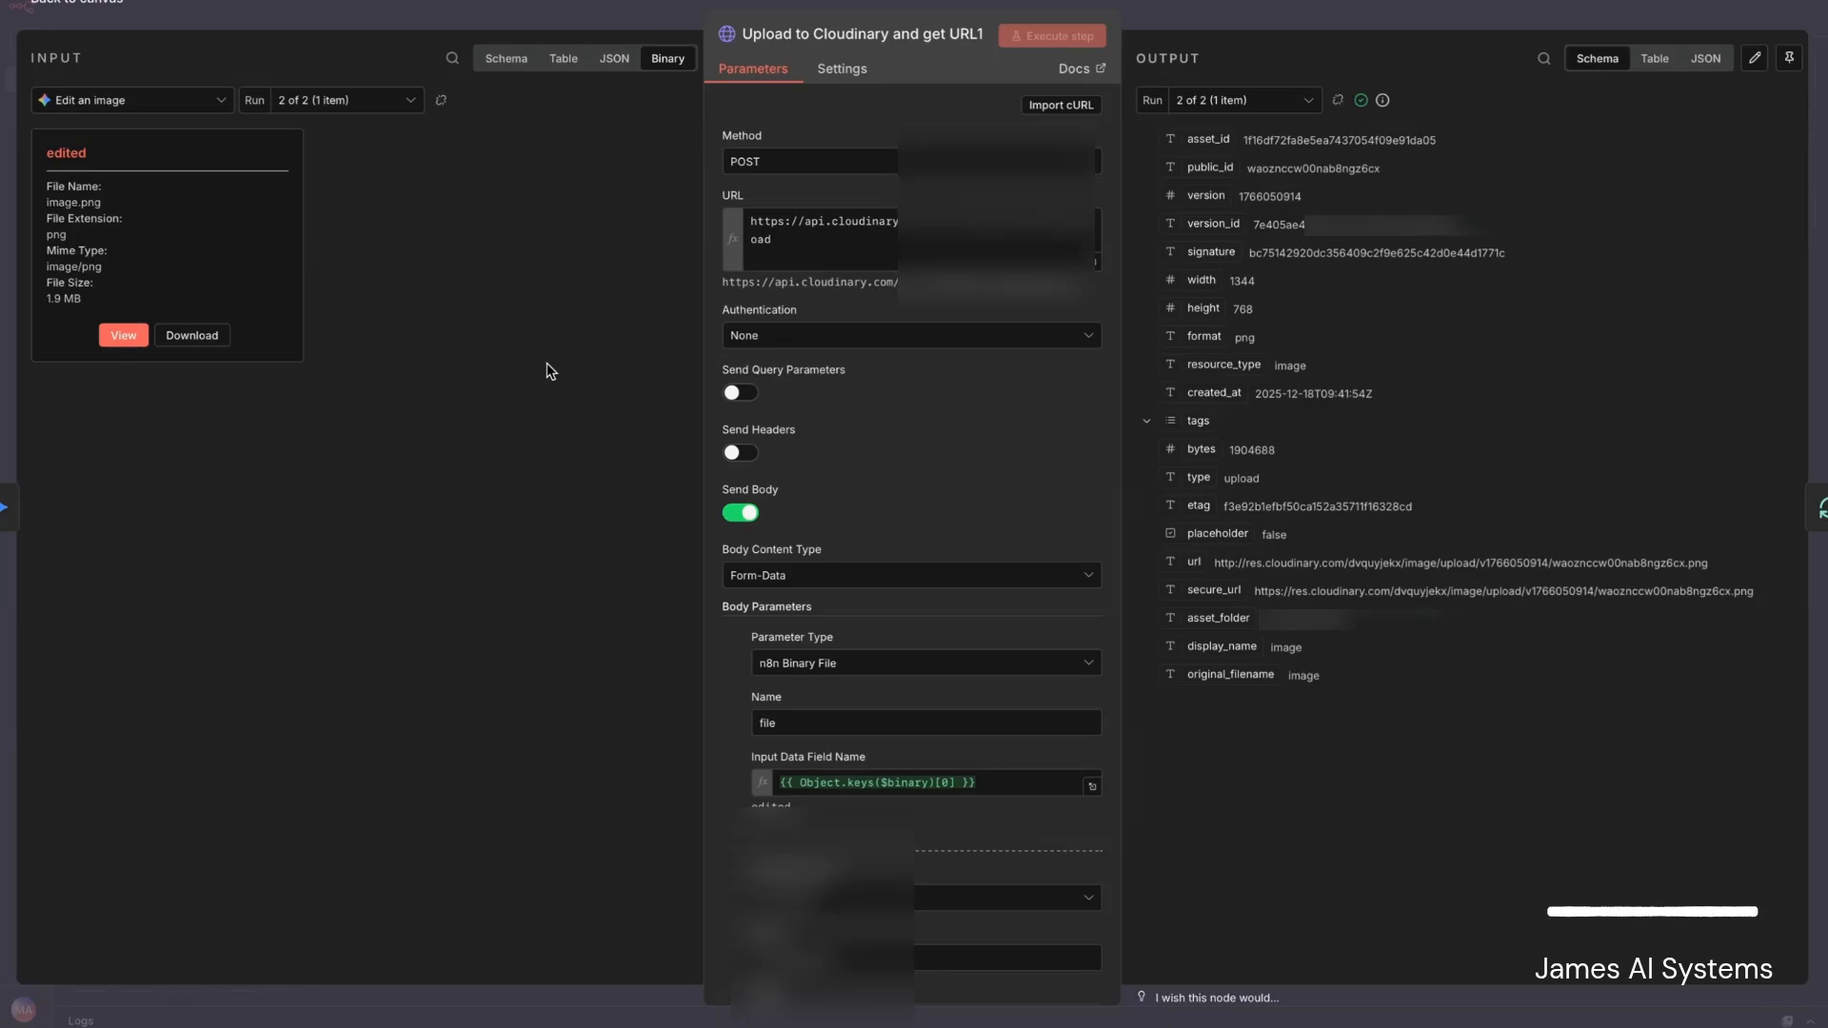
scroll(942, 444, down, 2)
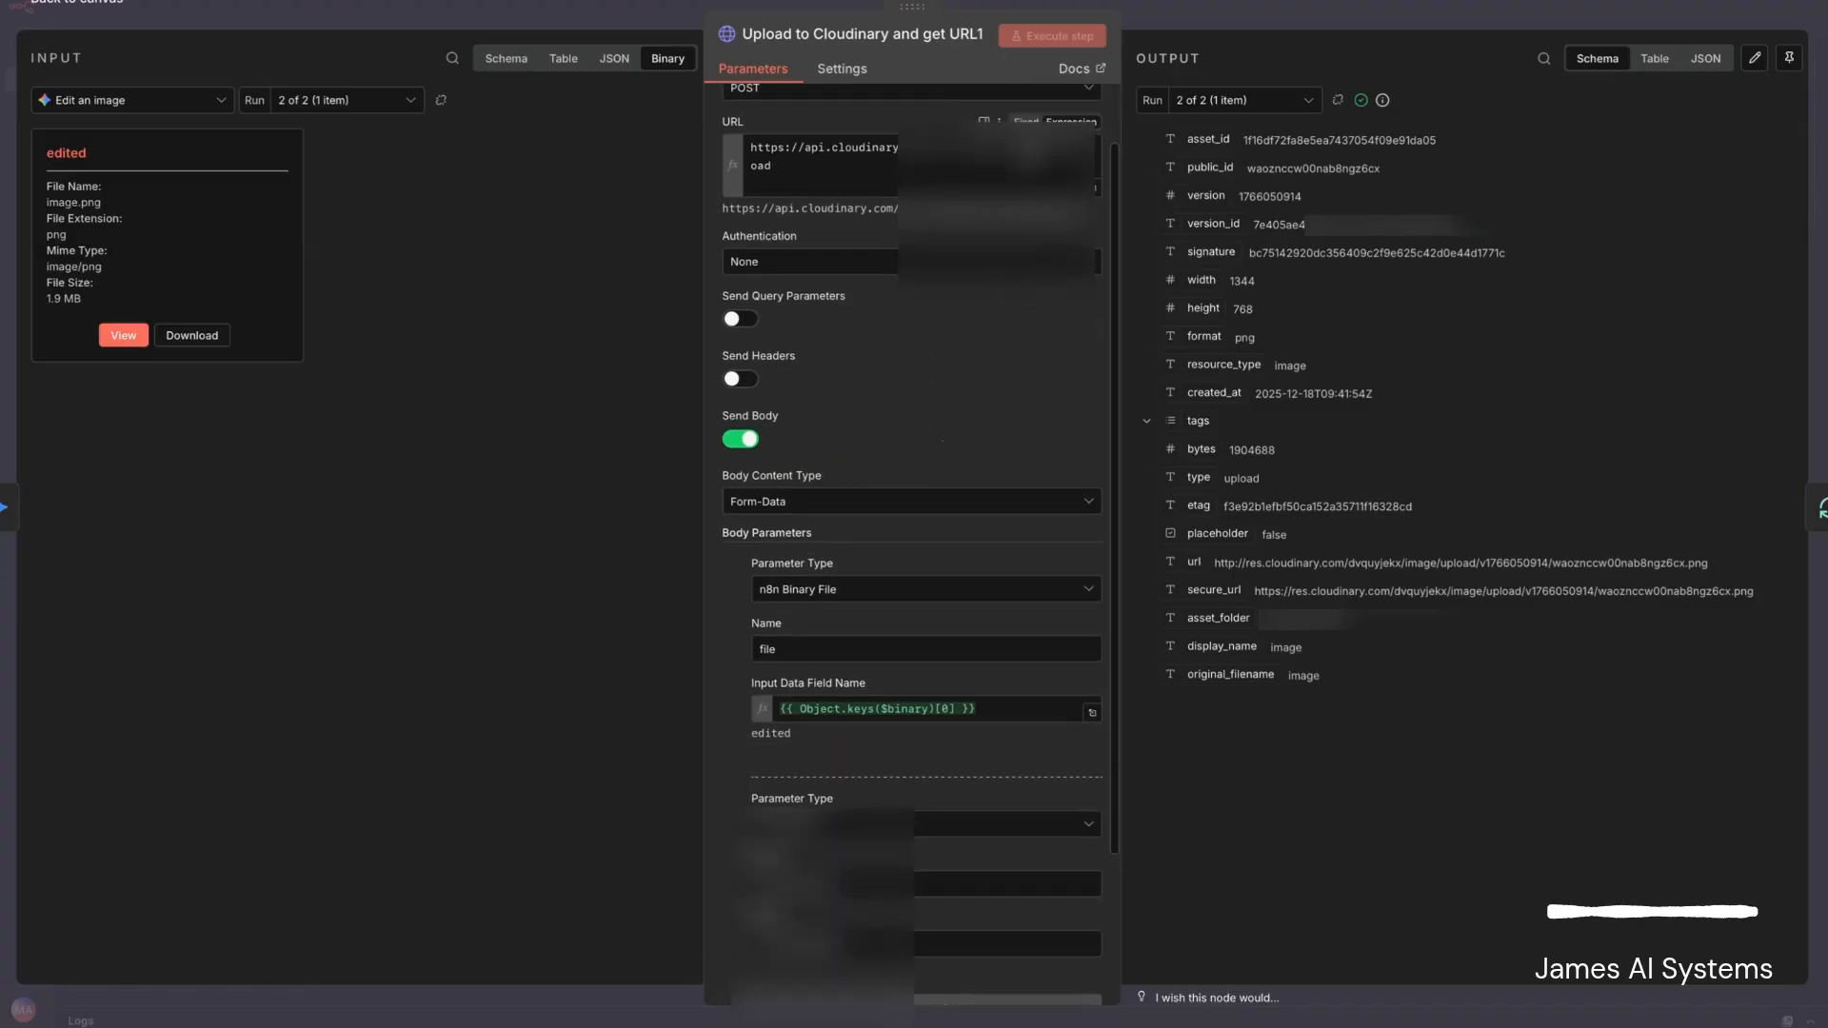
scroll(930, 395, down, 3)
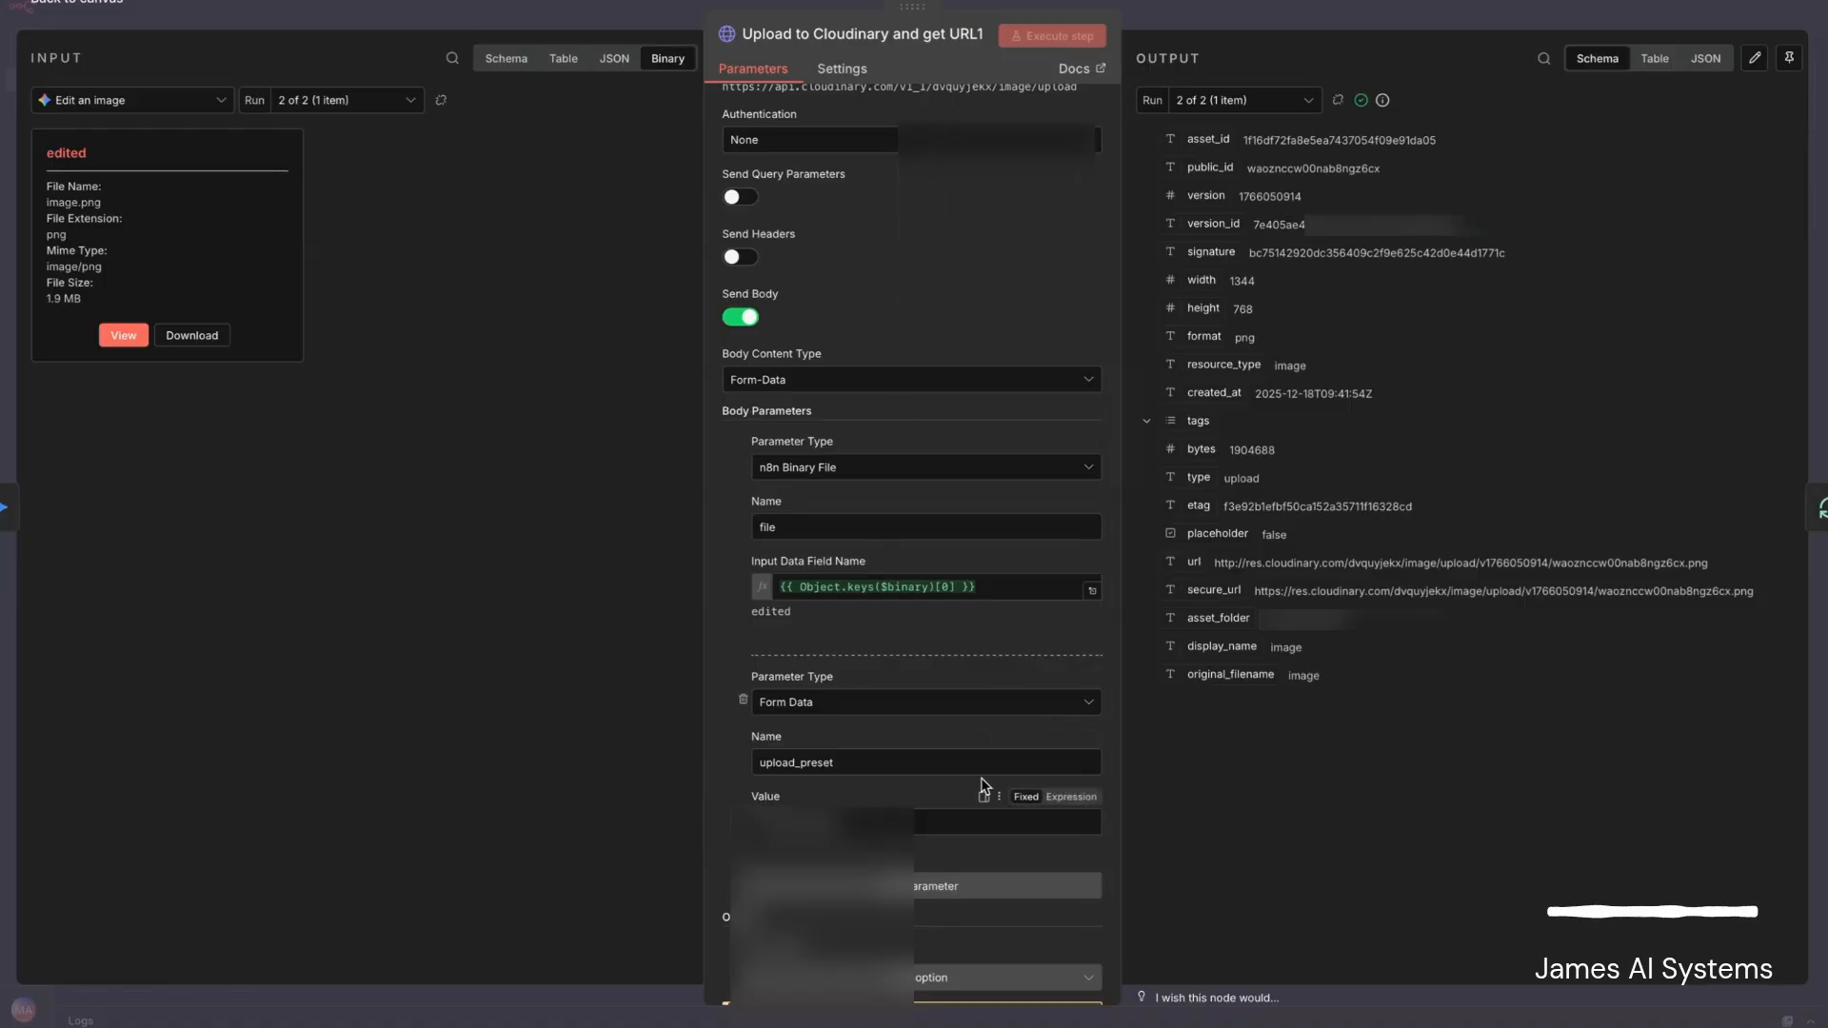
click(63, 4)
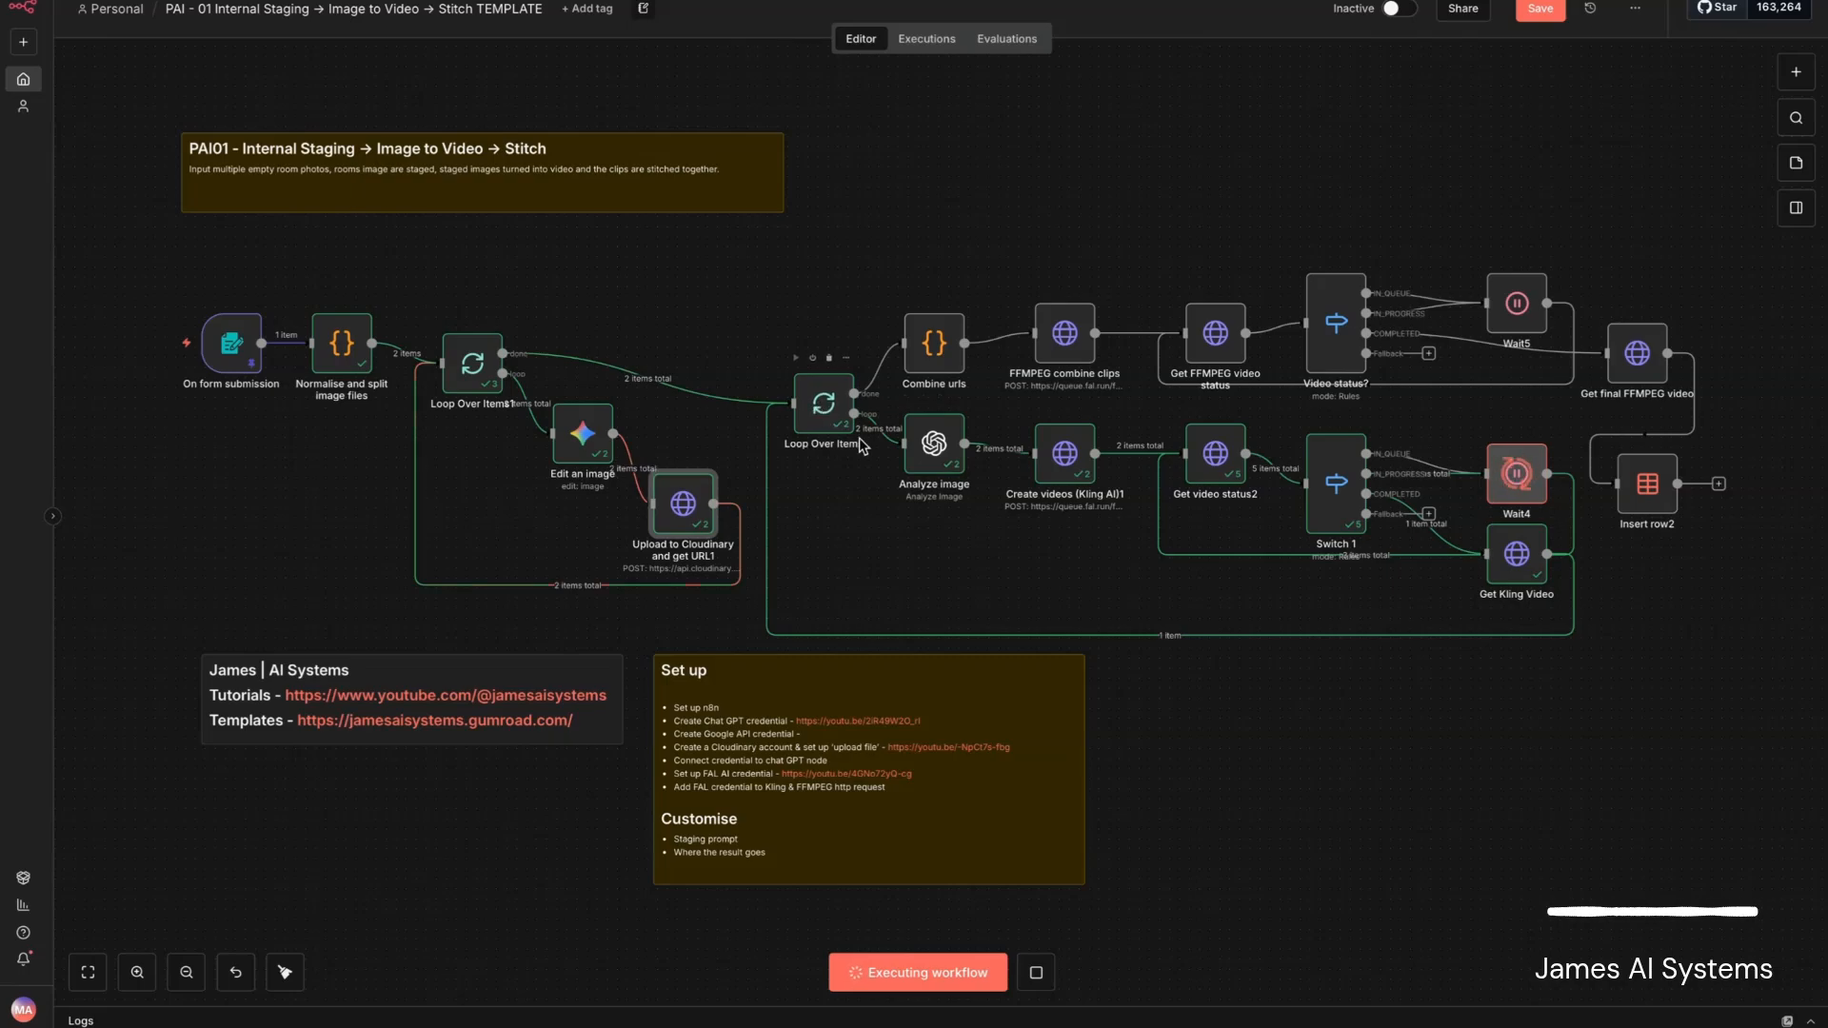
- Review the Analyze image node's credential choices, expand its animation prompt instructions to read them fully, and check the generated text
double_click(939, 454)
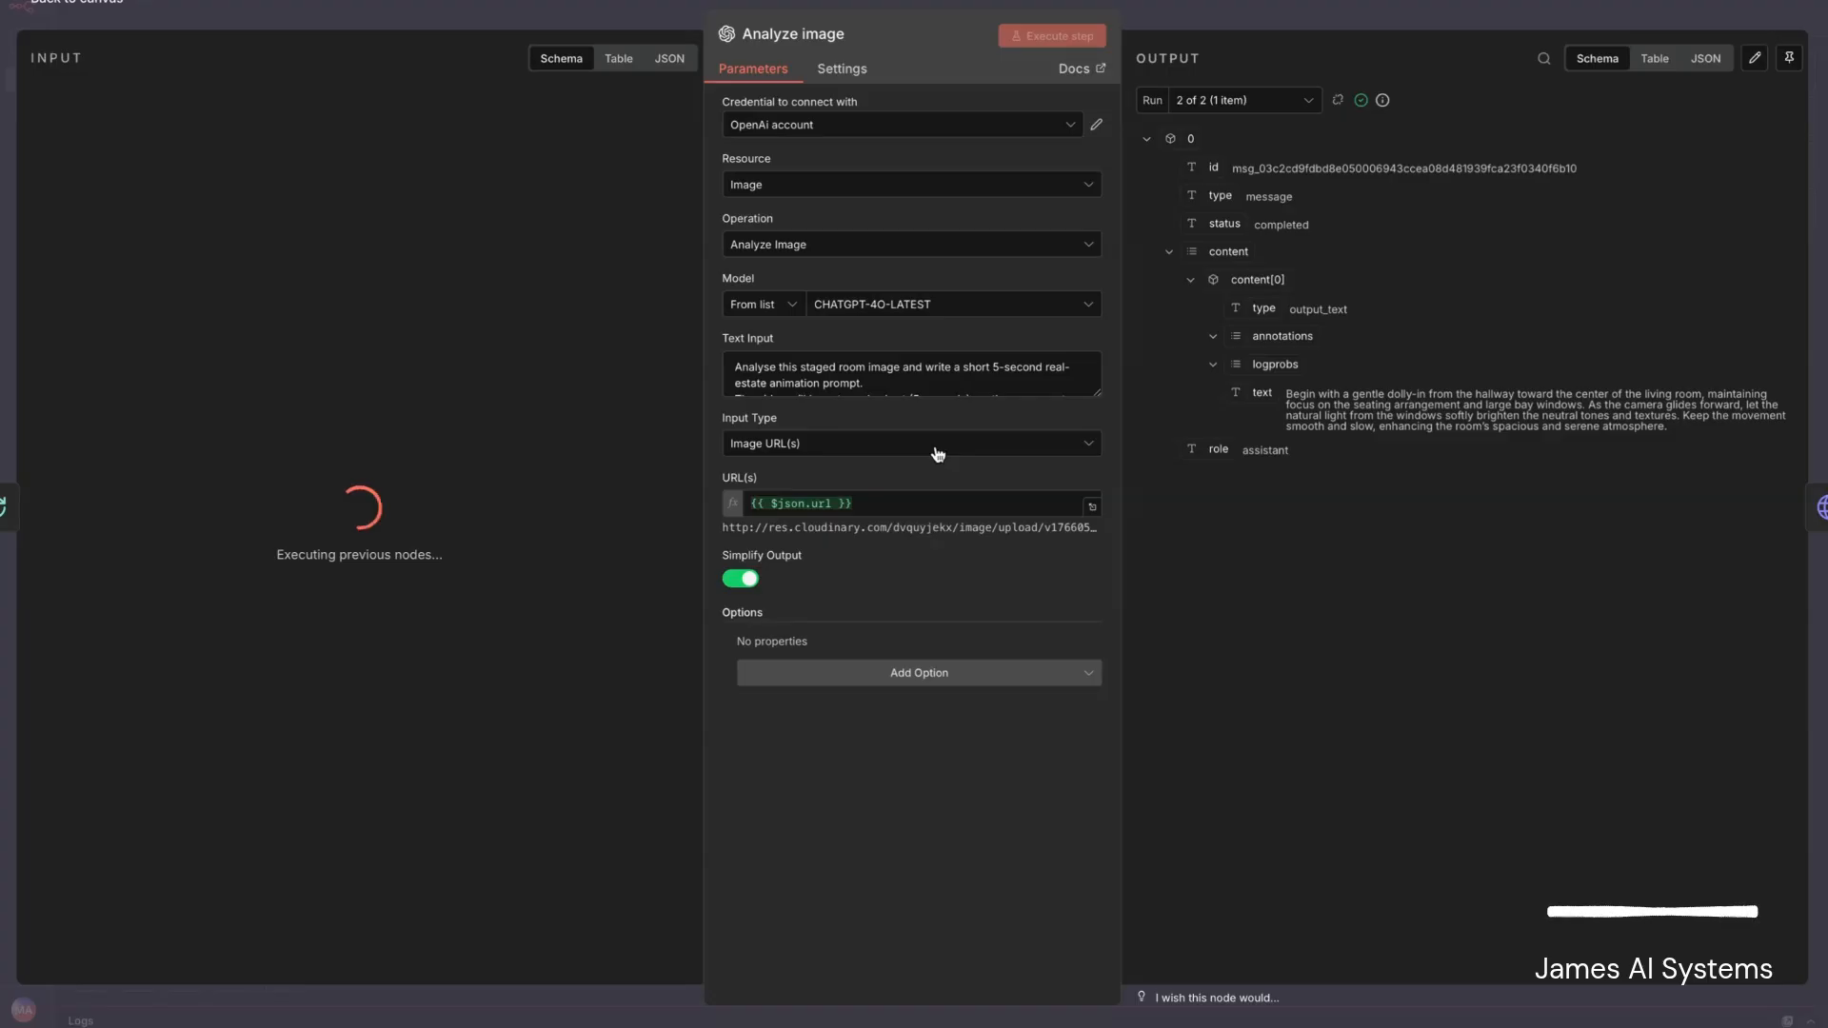
click(771, 134)
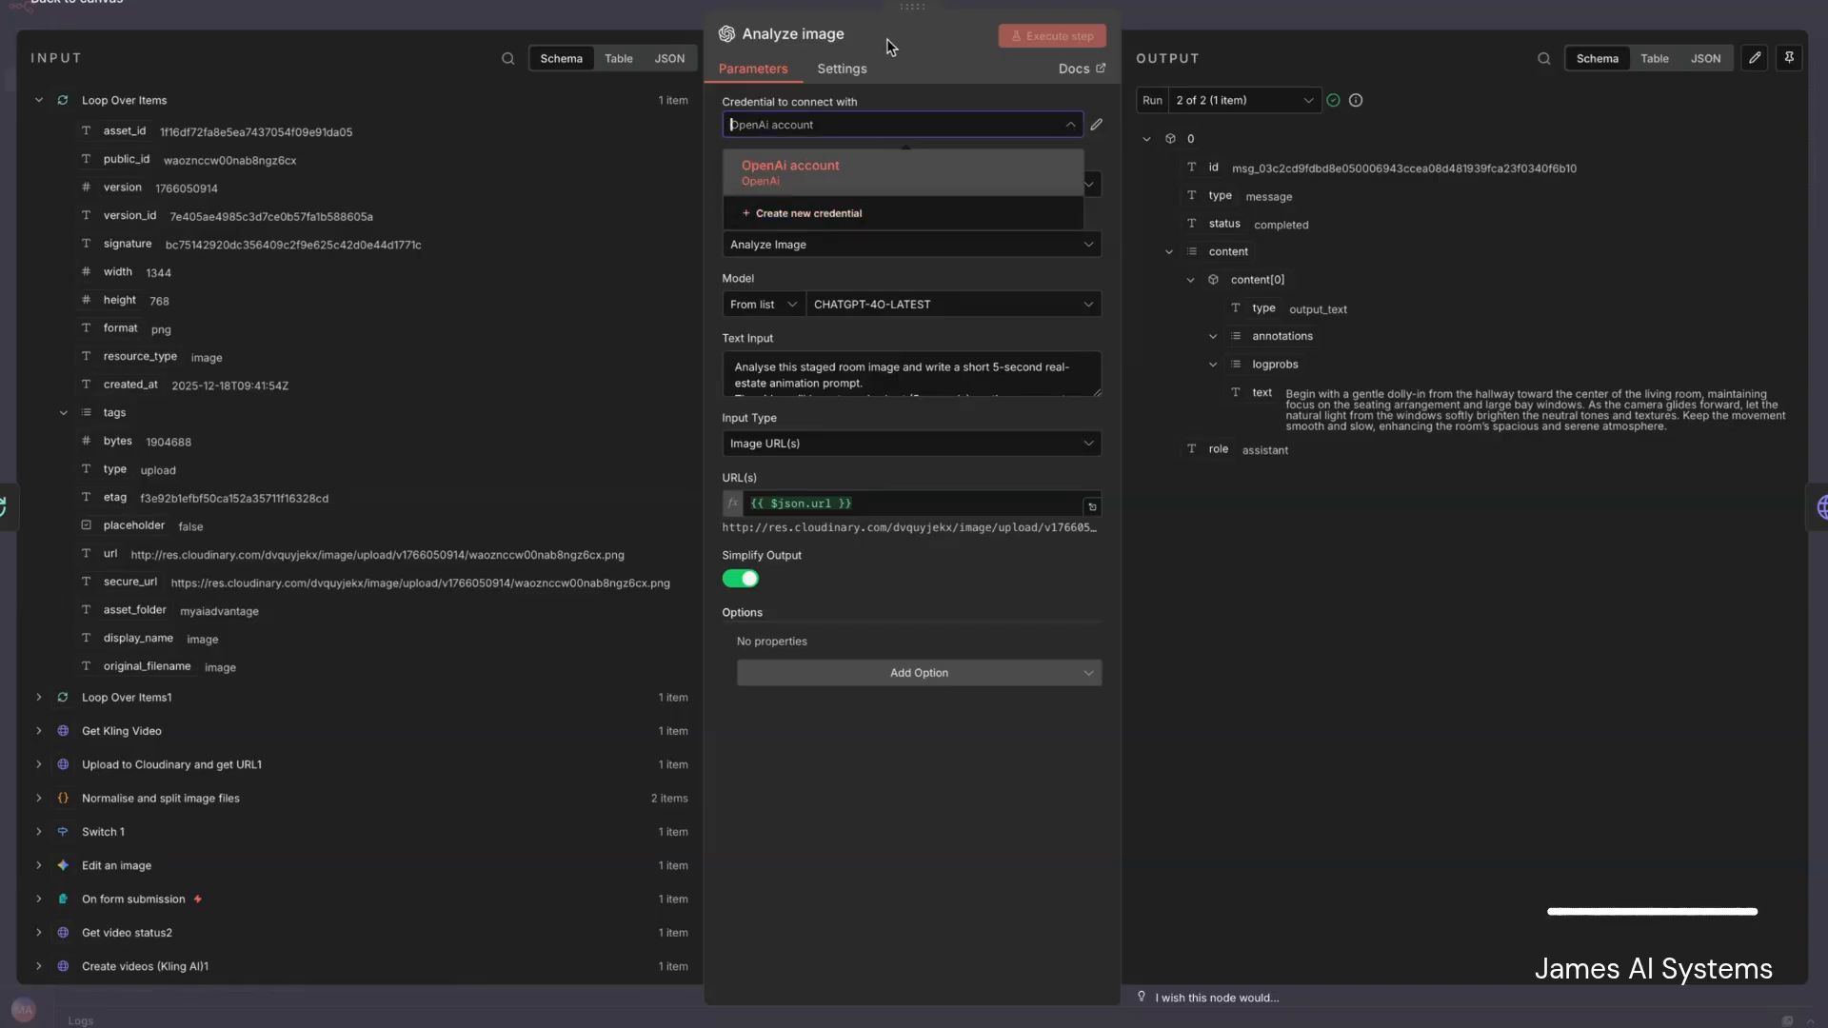
click(622, 183)
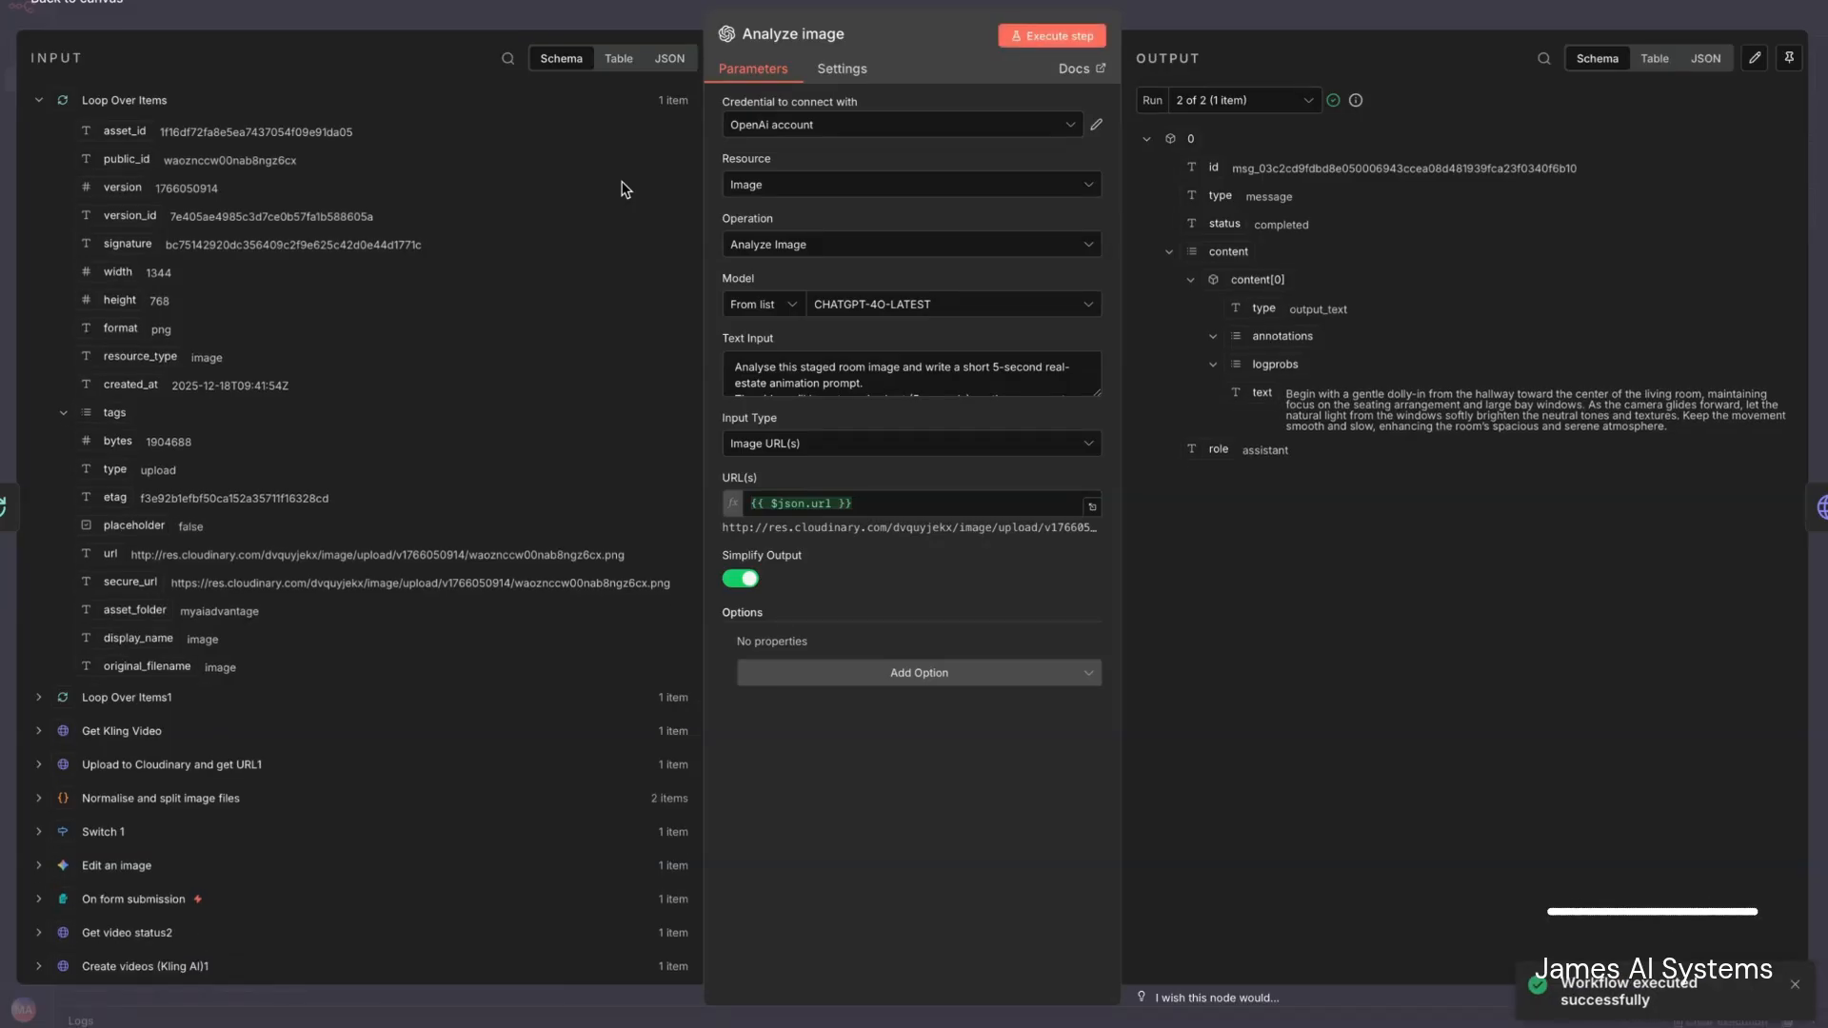
drag(1095, 393, 1088, 642)
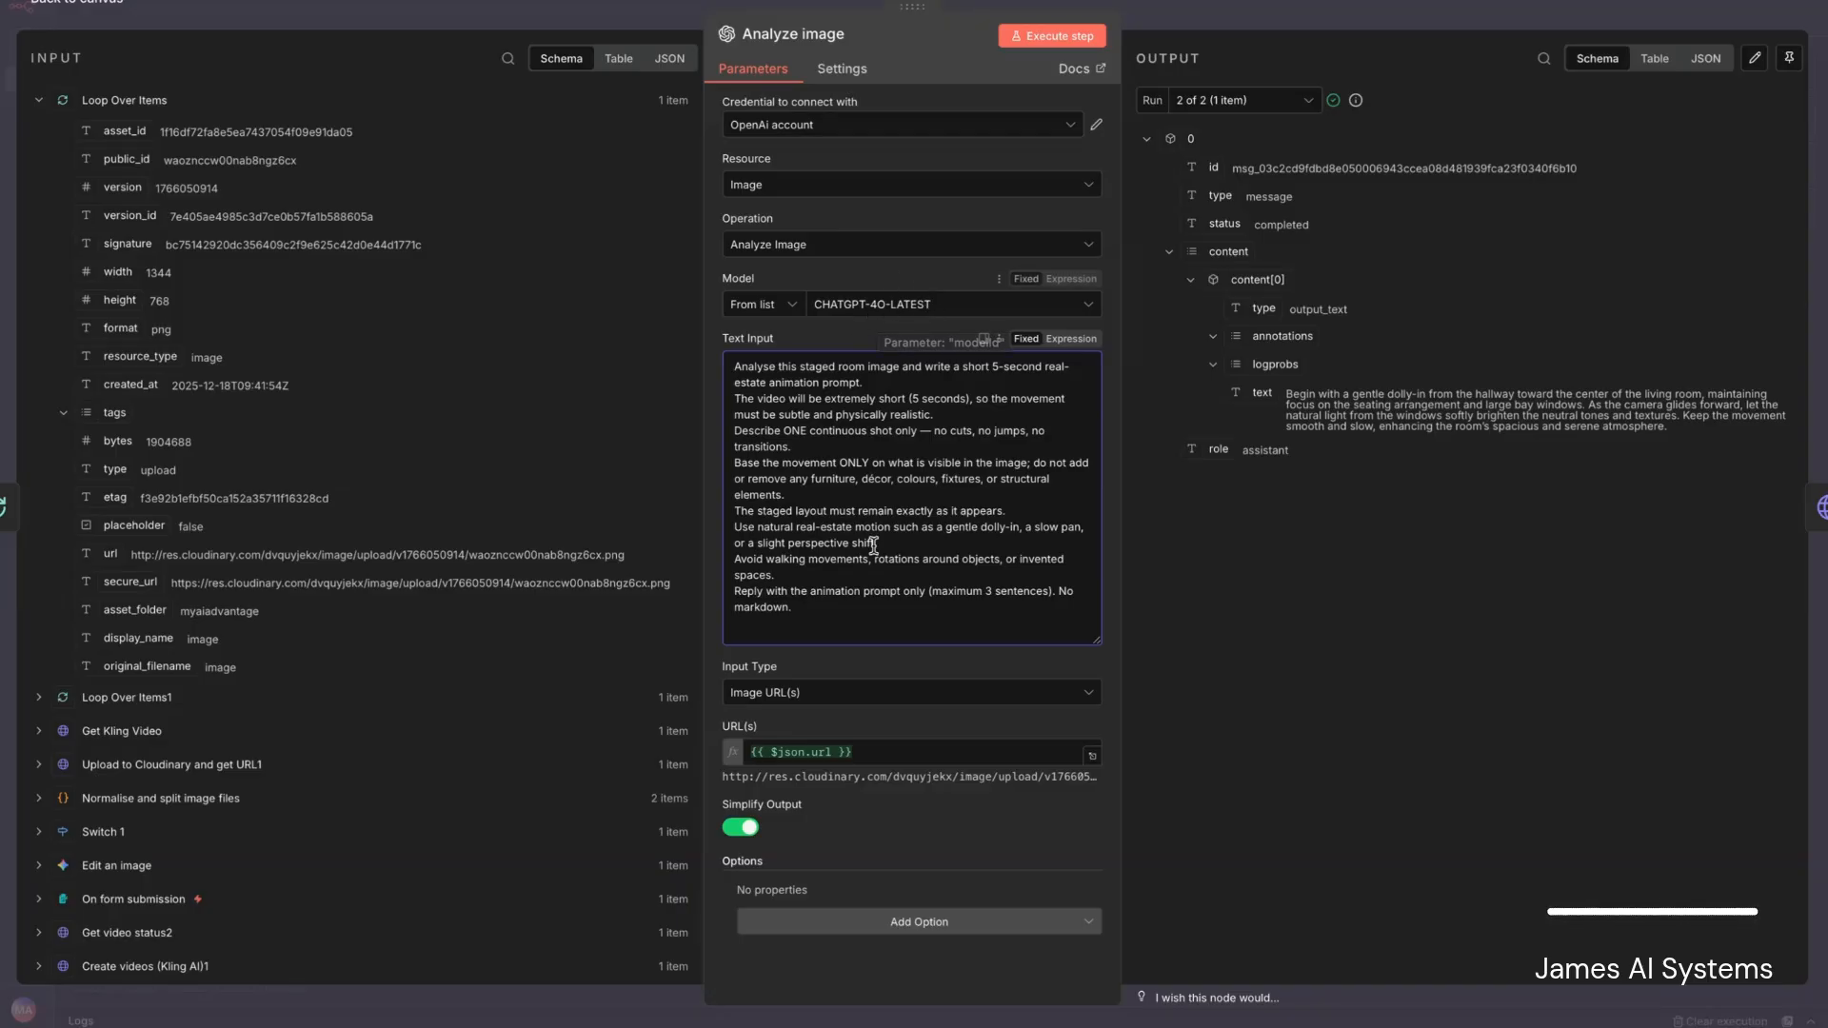
click(867, 633)
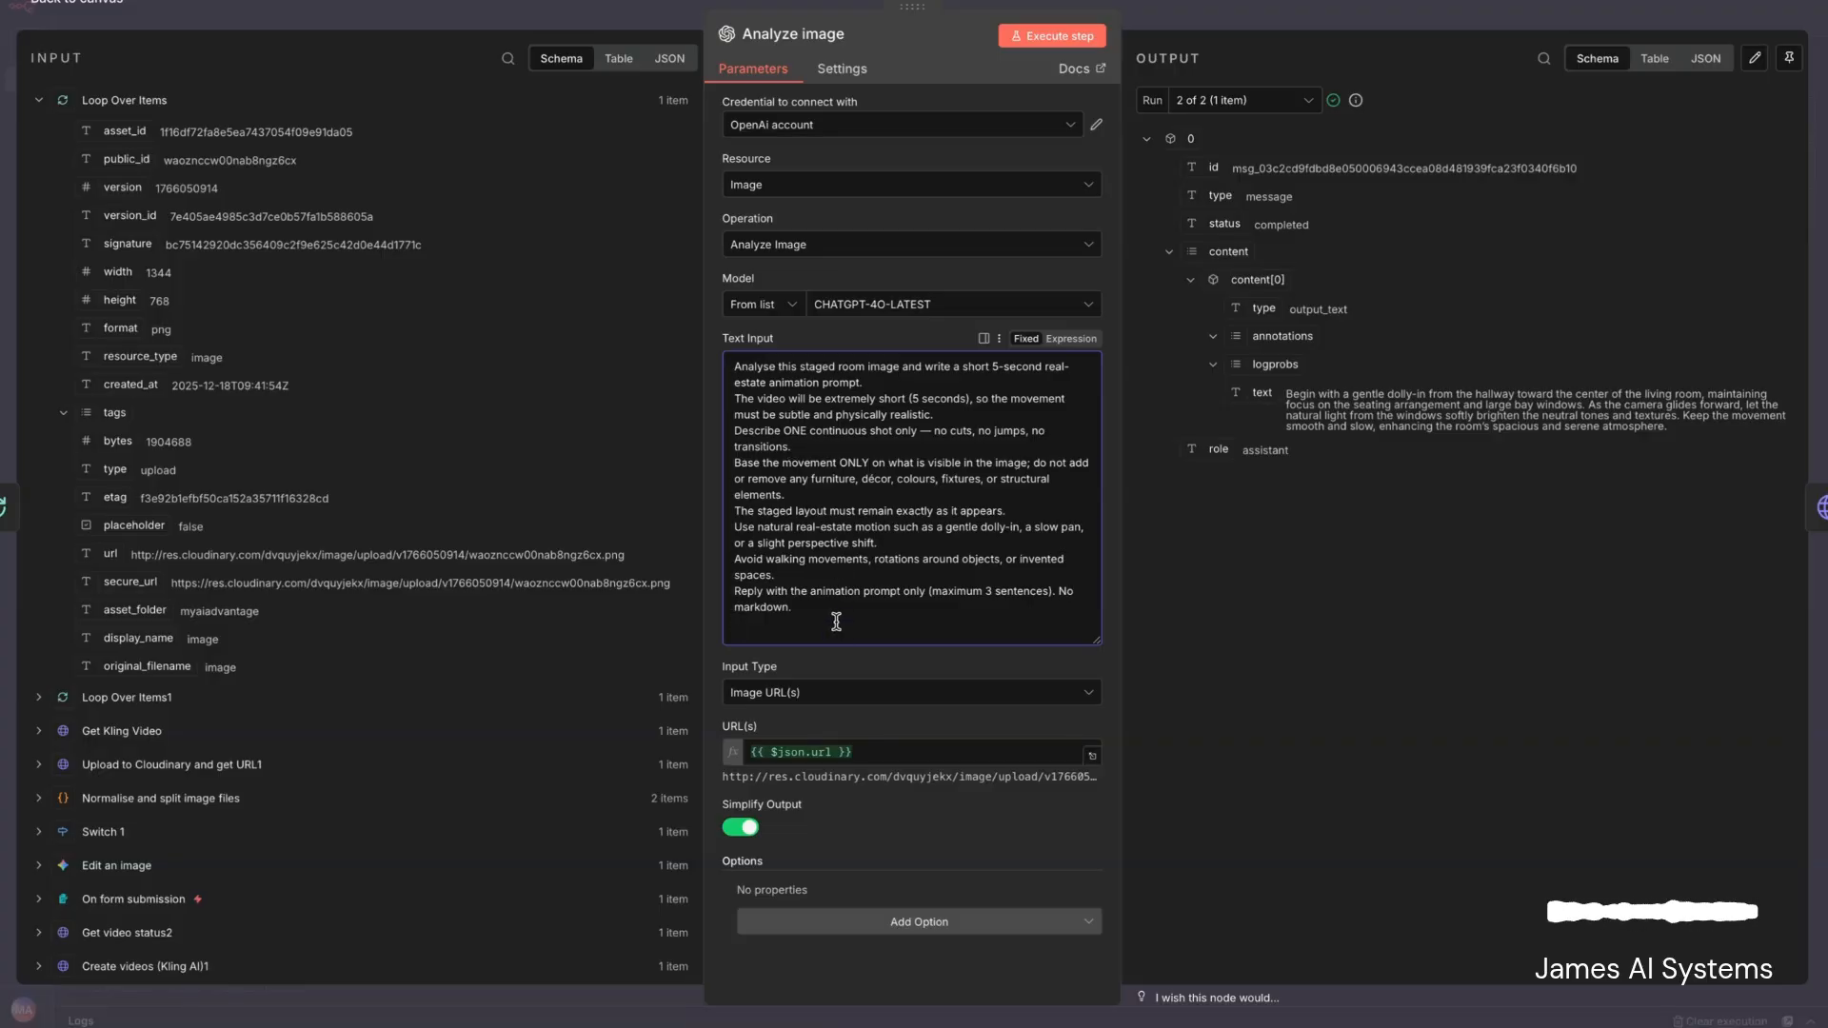
click(836, 621)
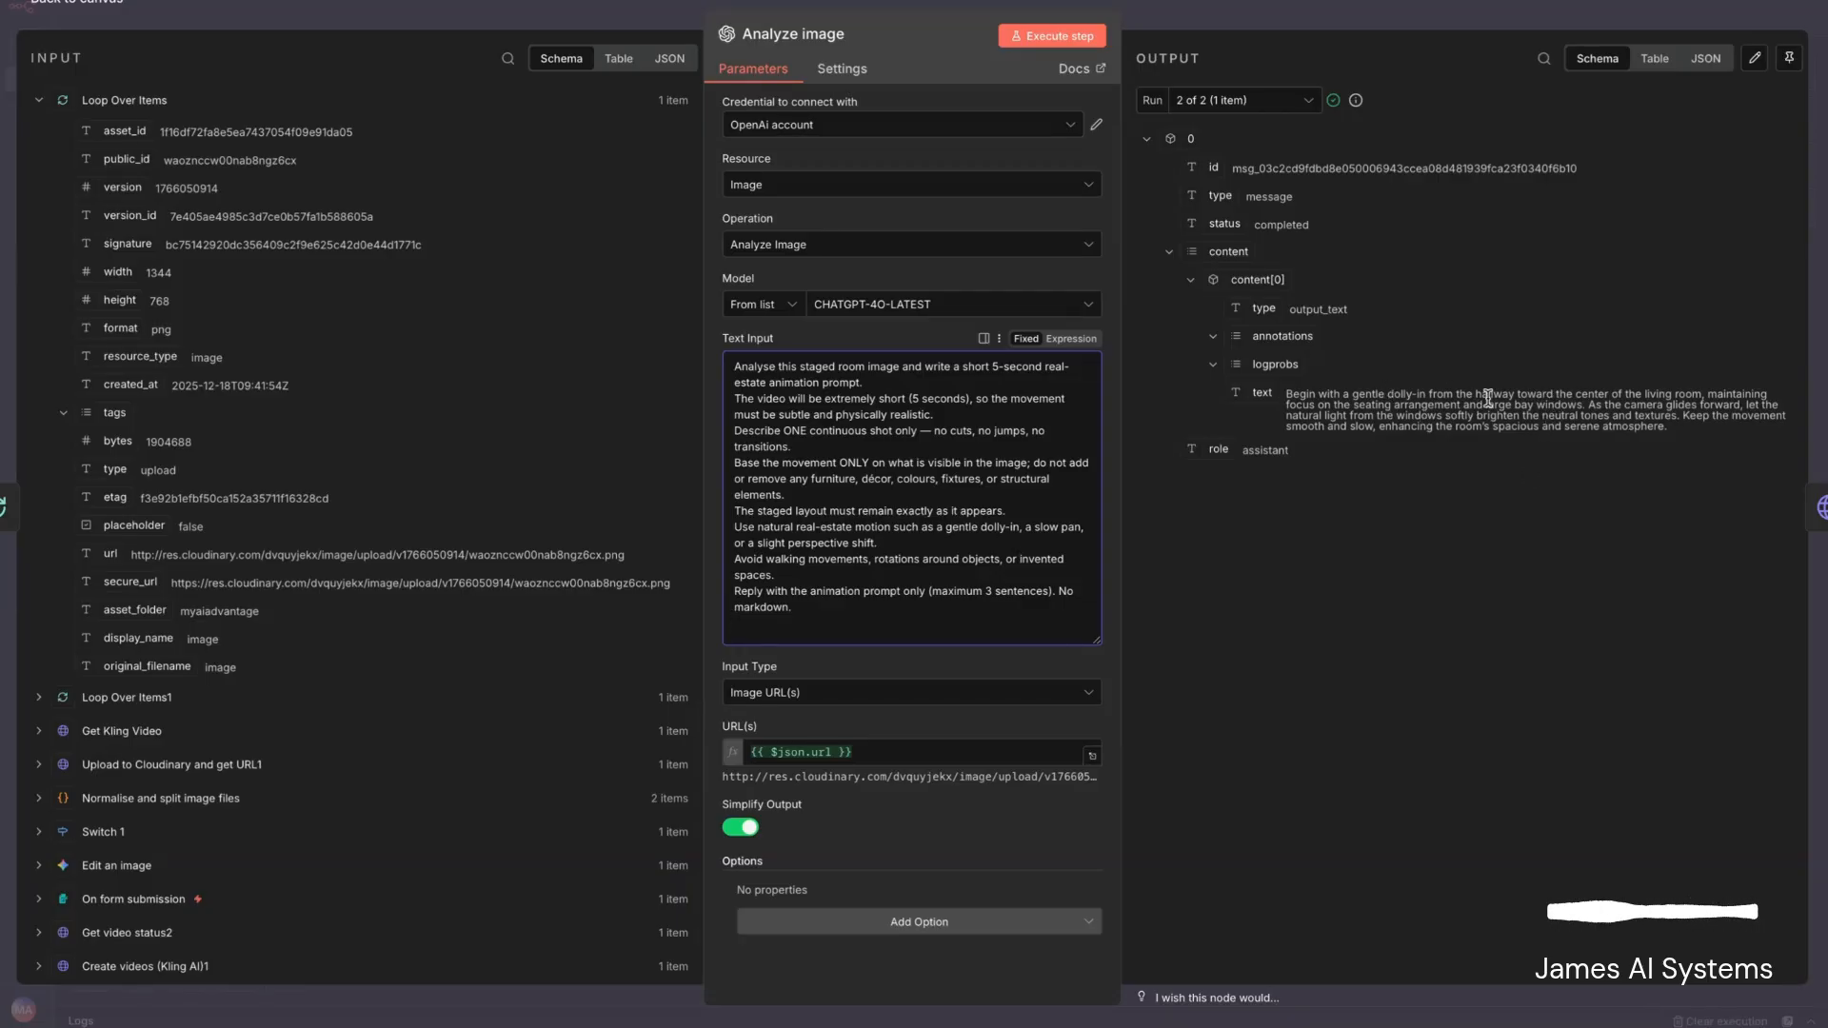
key(Escape)
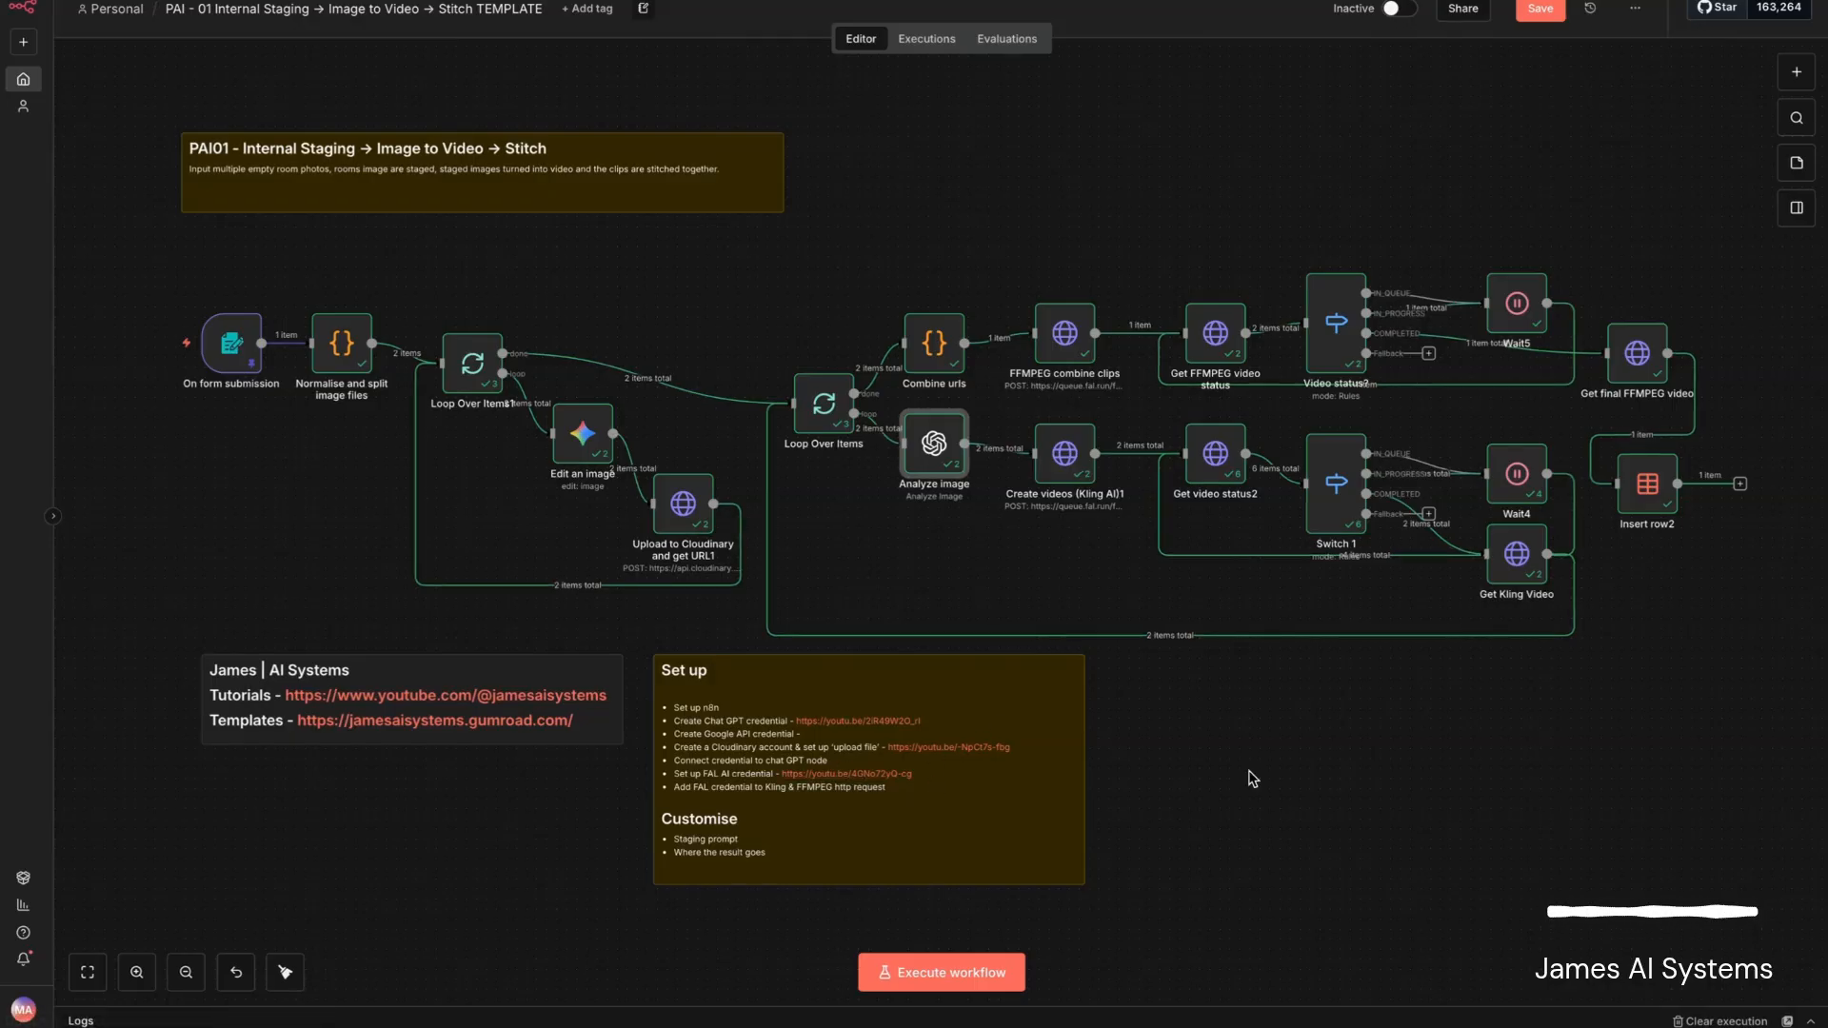
- Examine the Create videos (Kling AI)1 node's header credential choices, expanded JSON request body and returned request data
double_click(1065, 455)
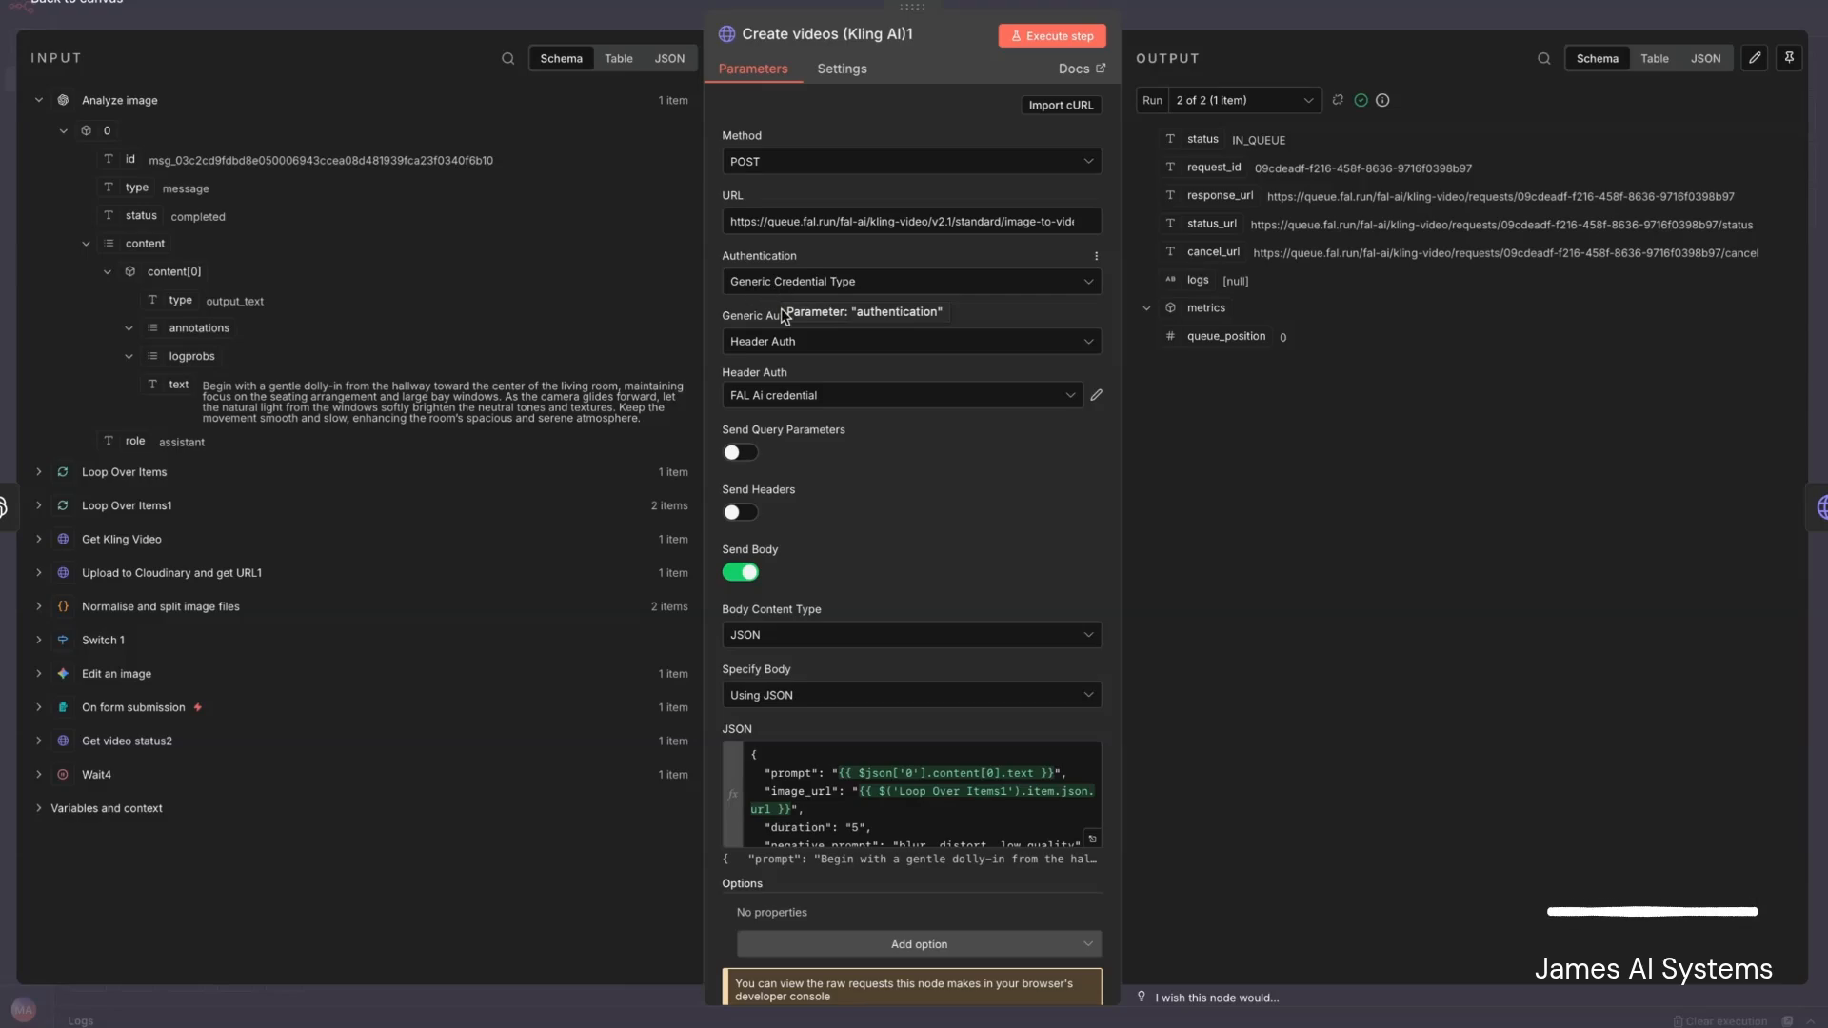
click(792, 403)
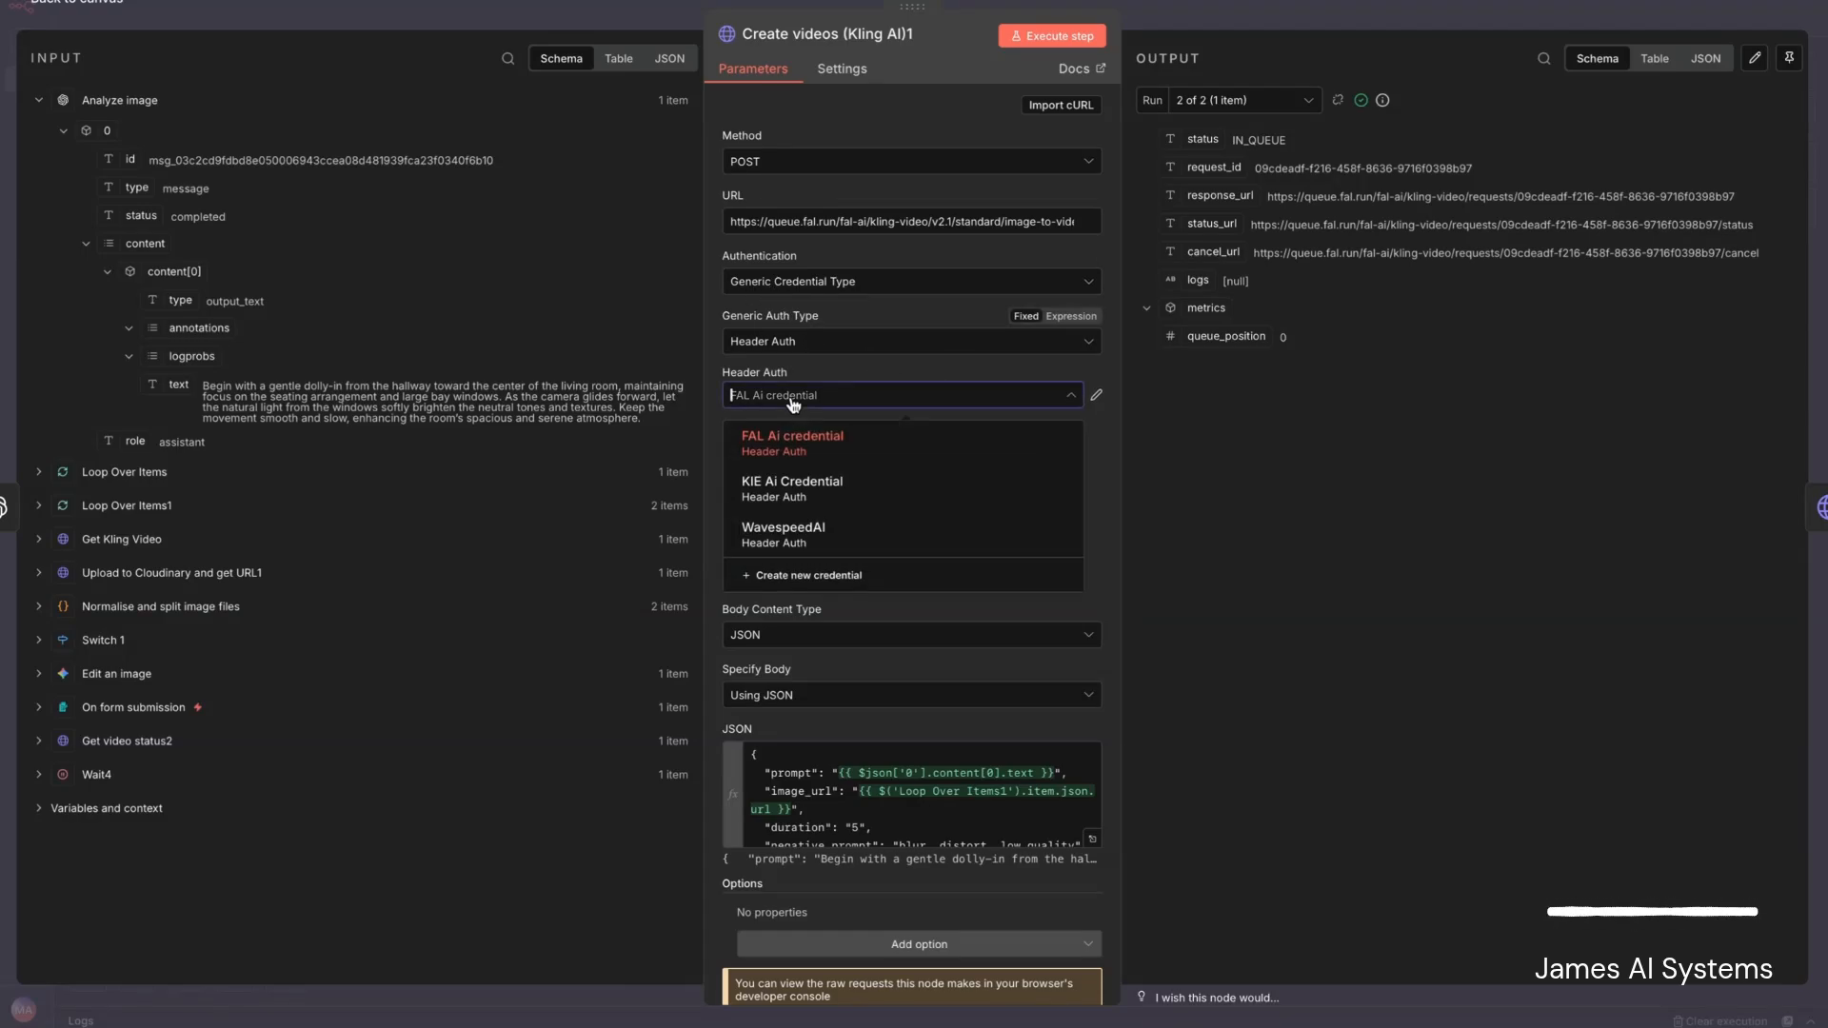
click(637, 330)
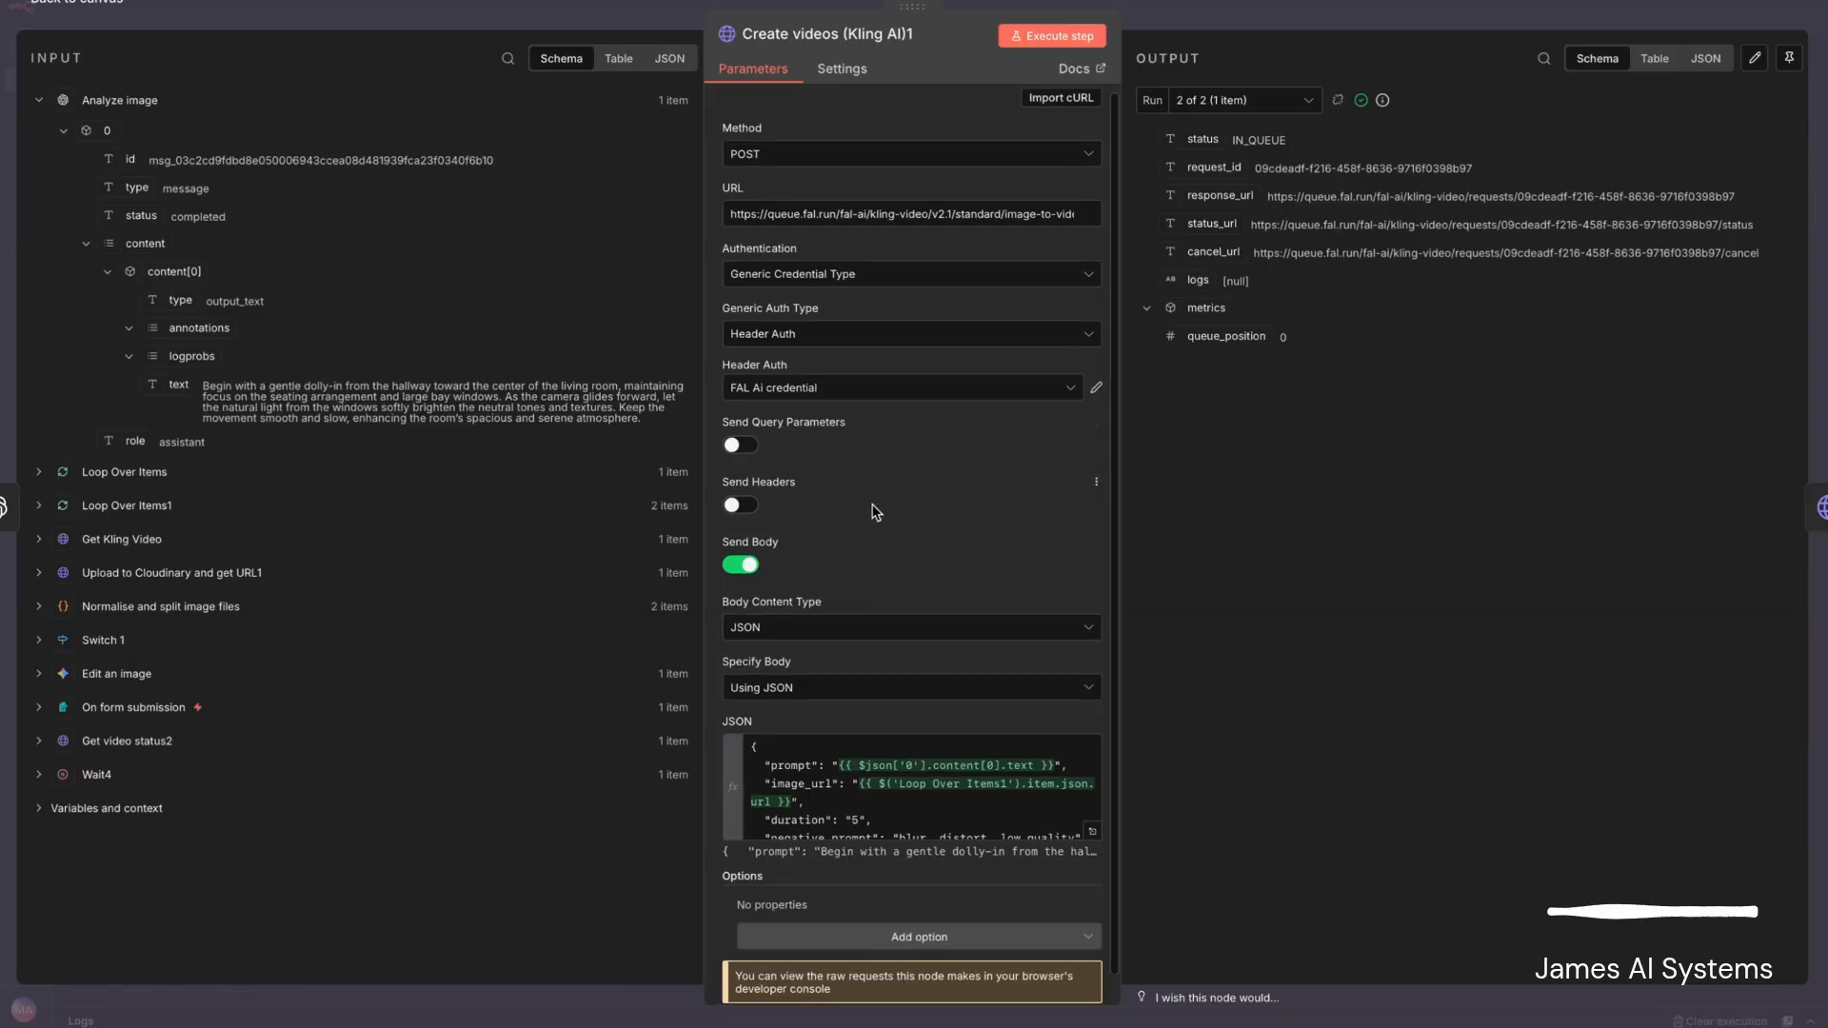
scroll(876, 512, down, 1)
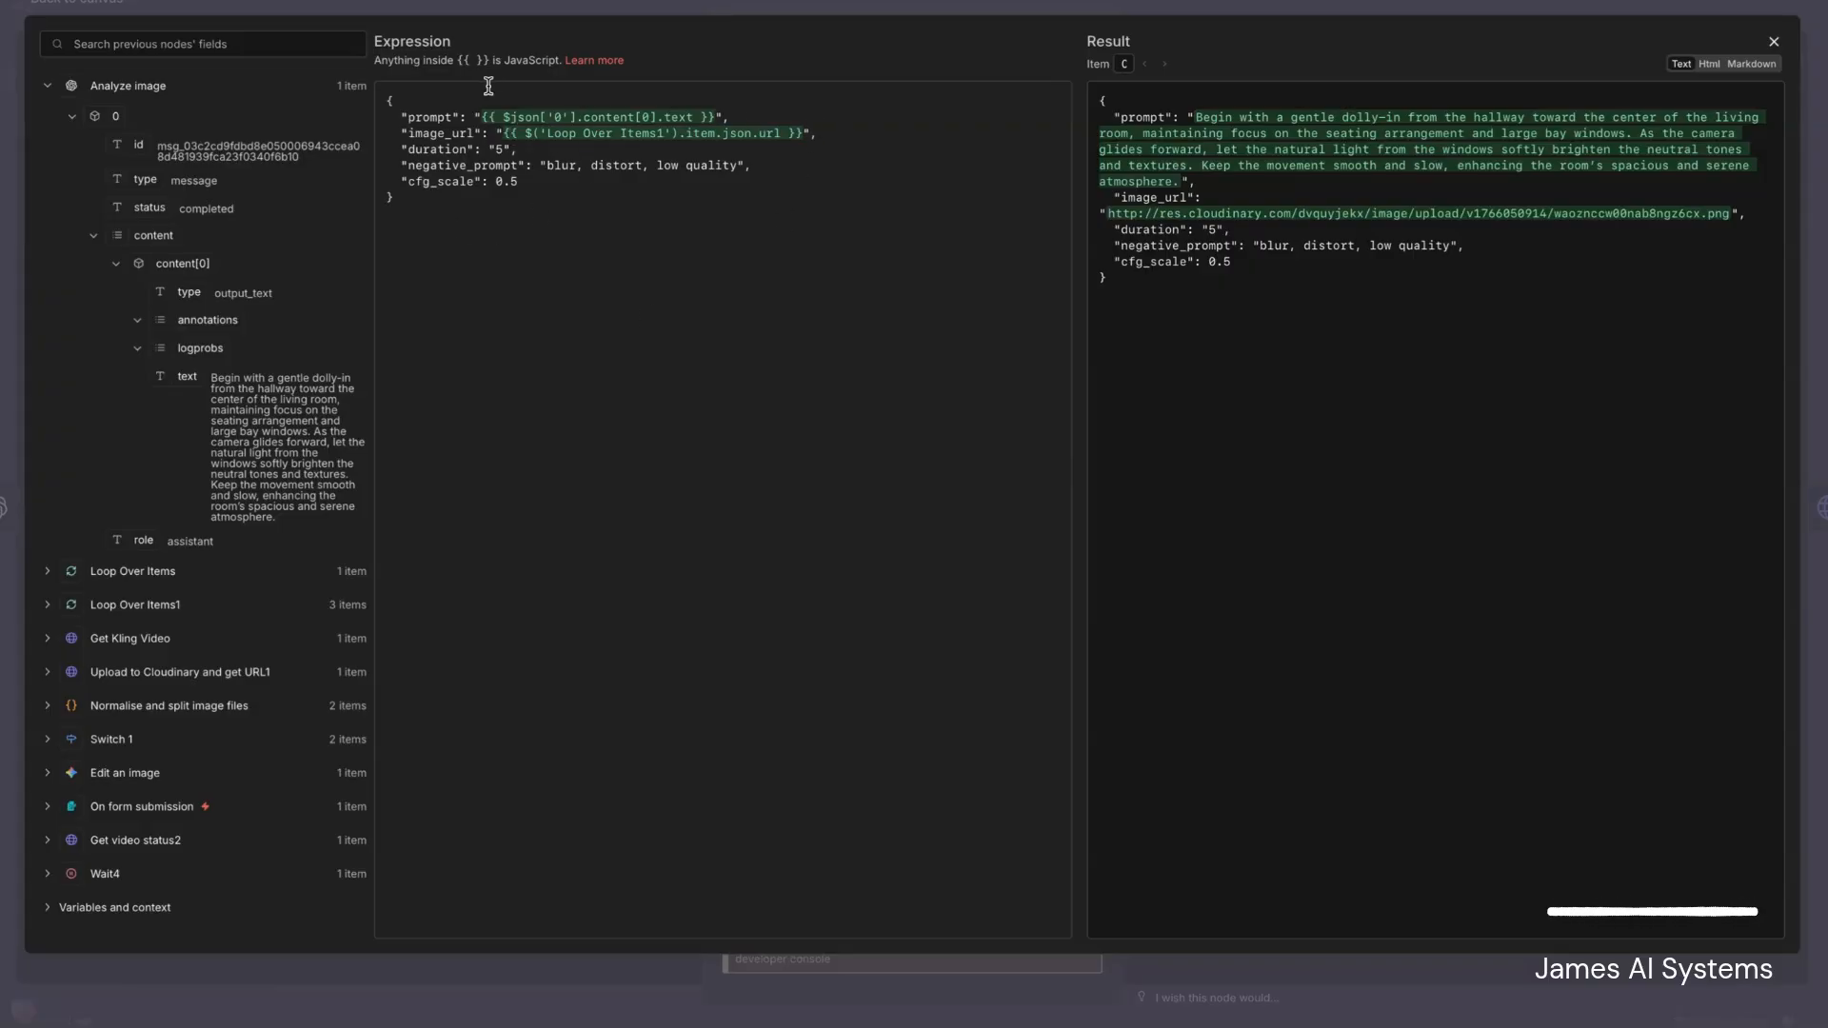
click(1774, 42)
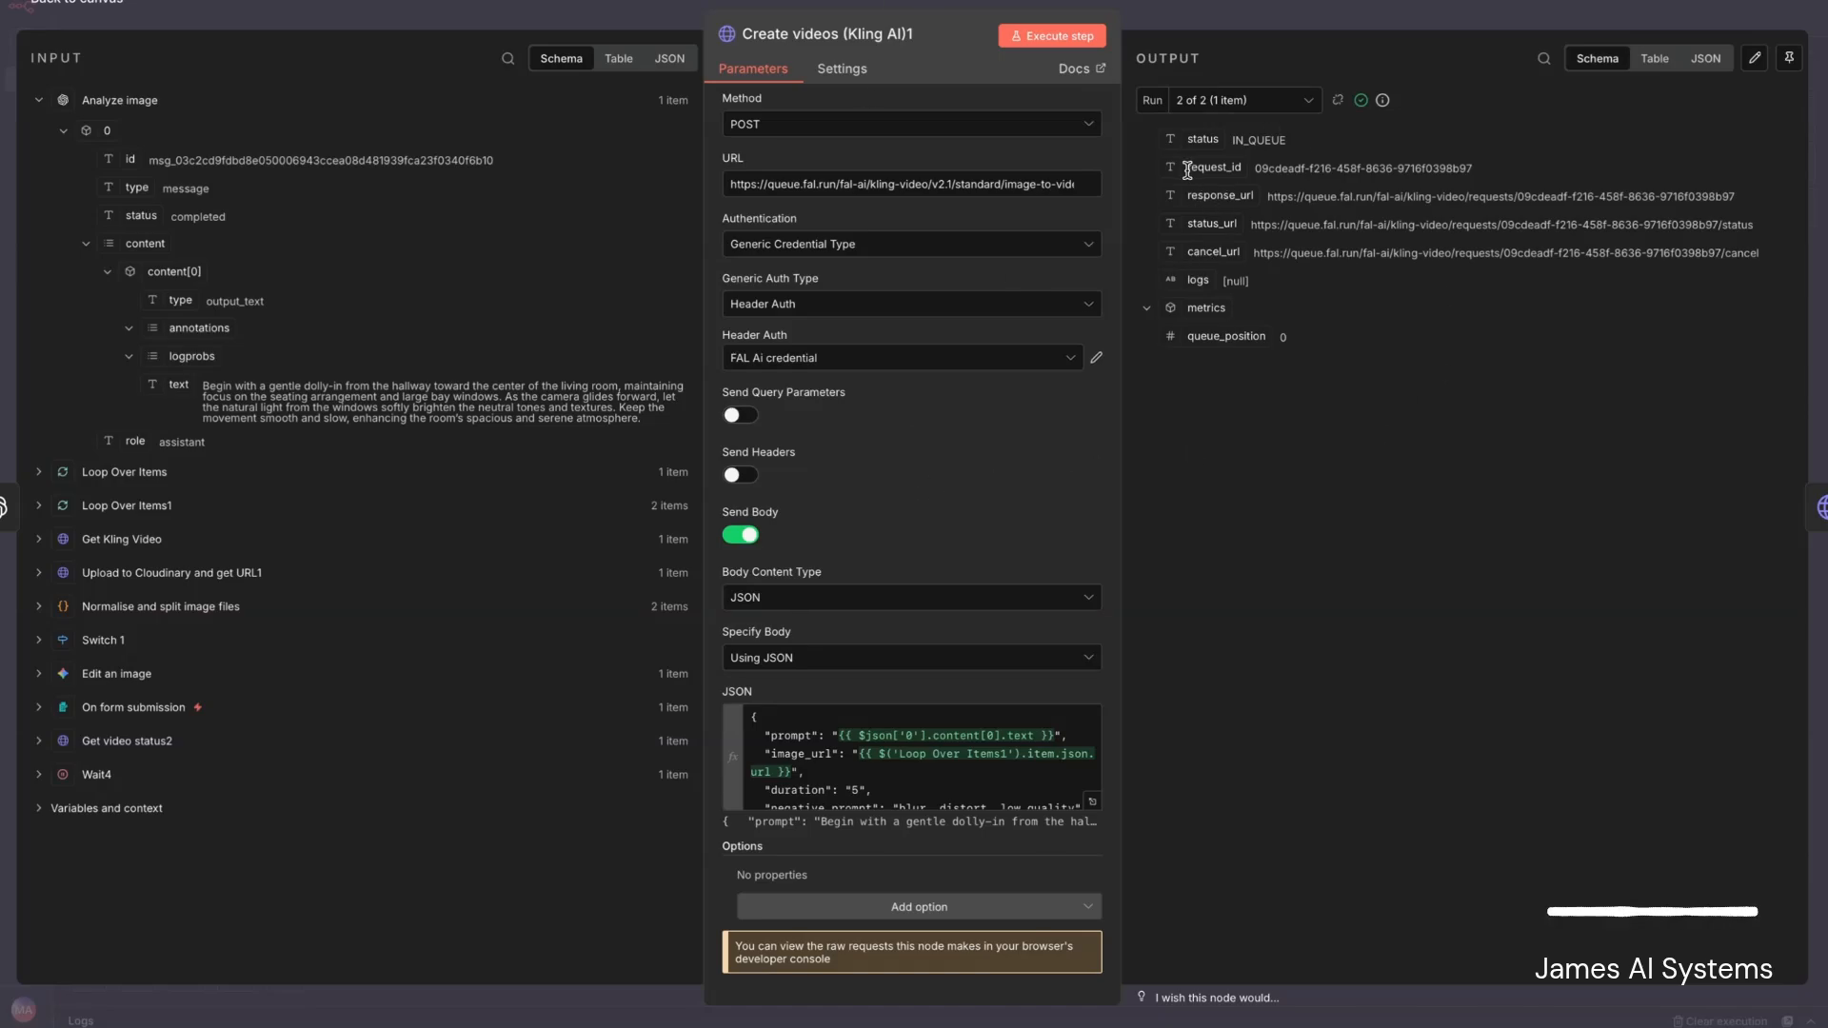
click(82, 6)
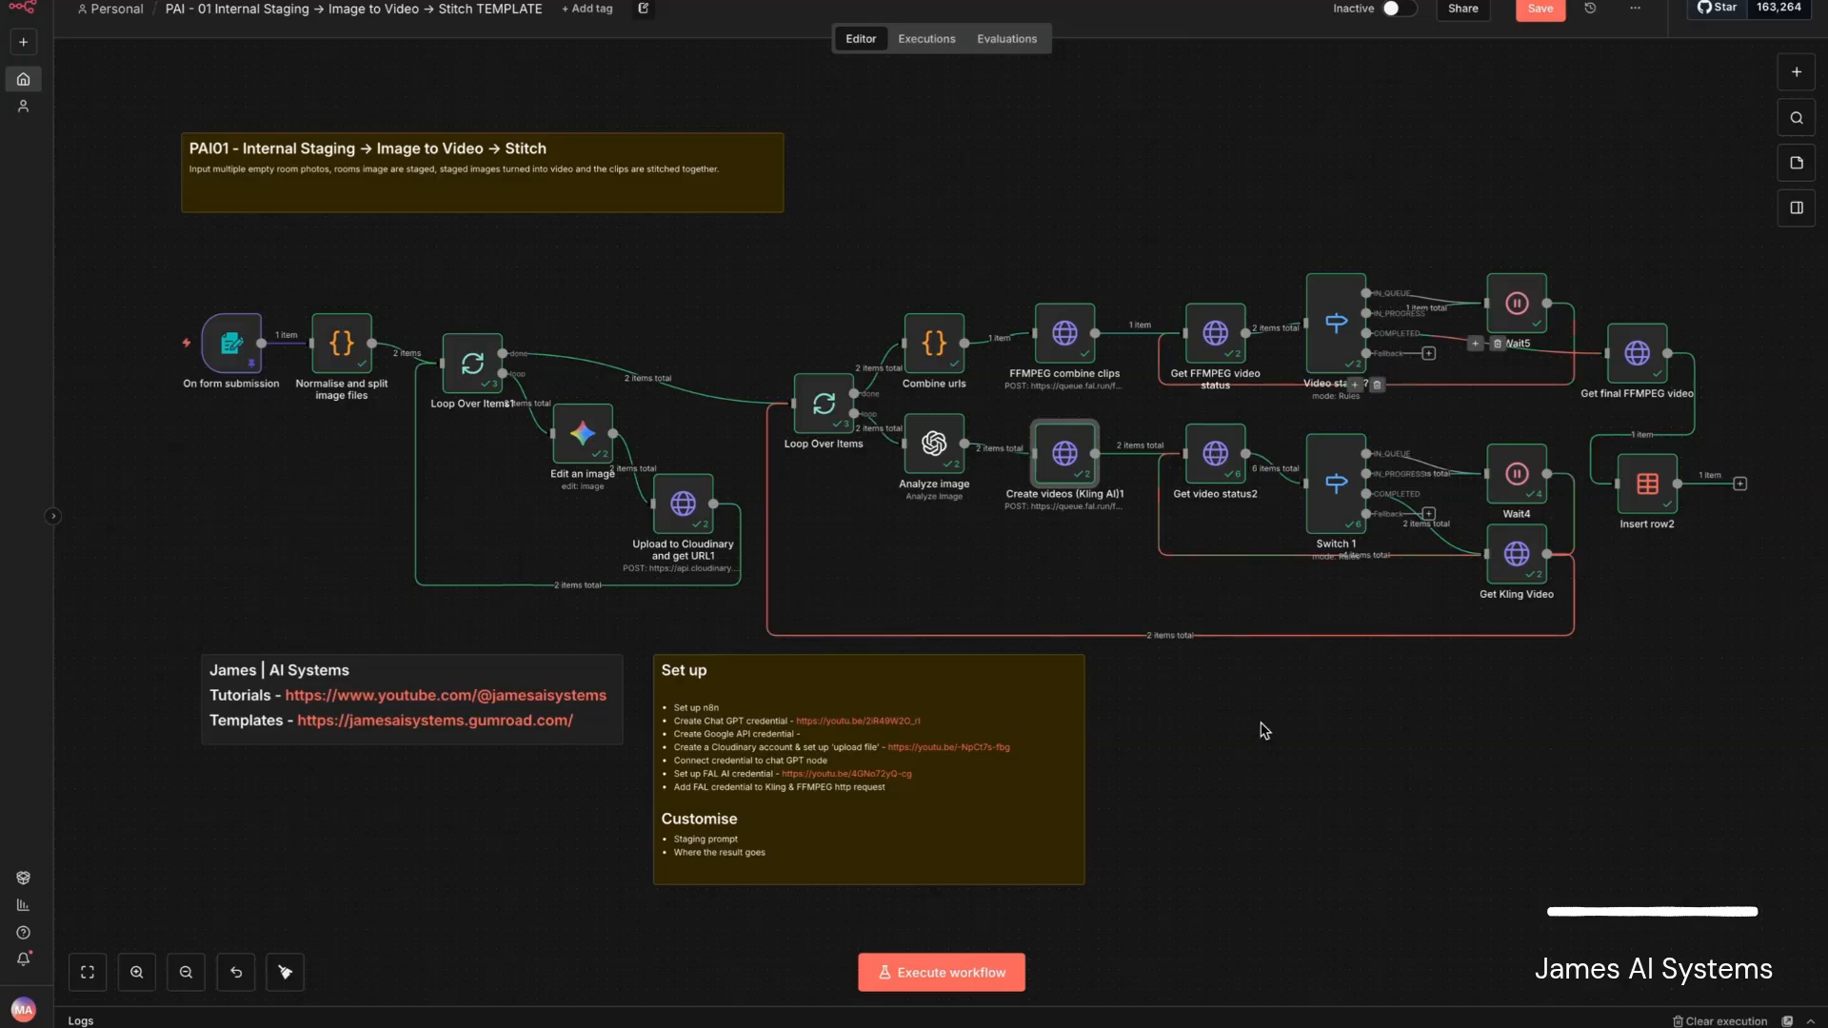
- Review the Get video status2 request settings and the Switch 1 routing rules that sort video jobs by status
double_click(1216, 466)
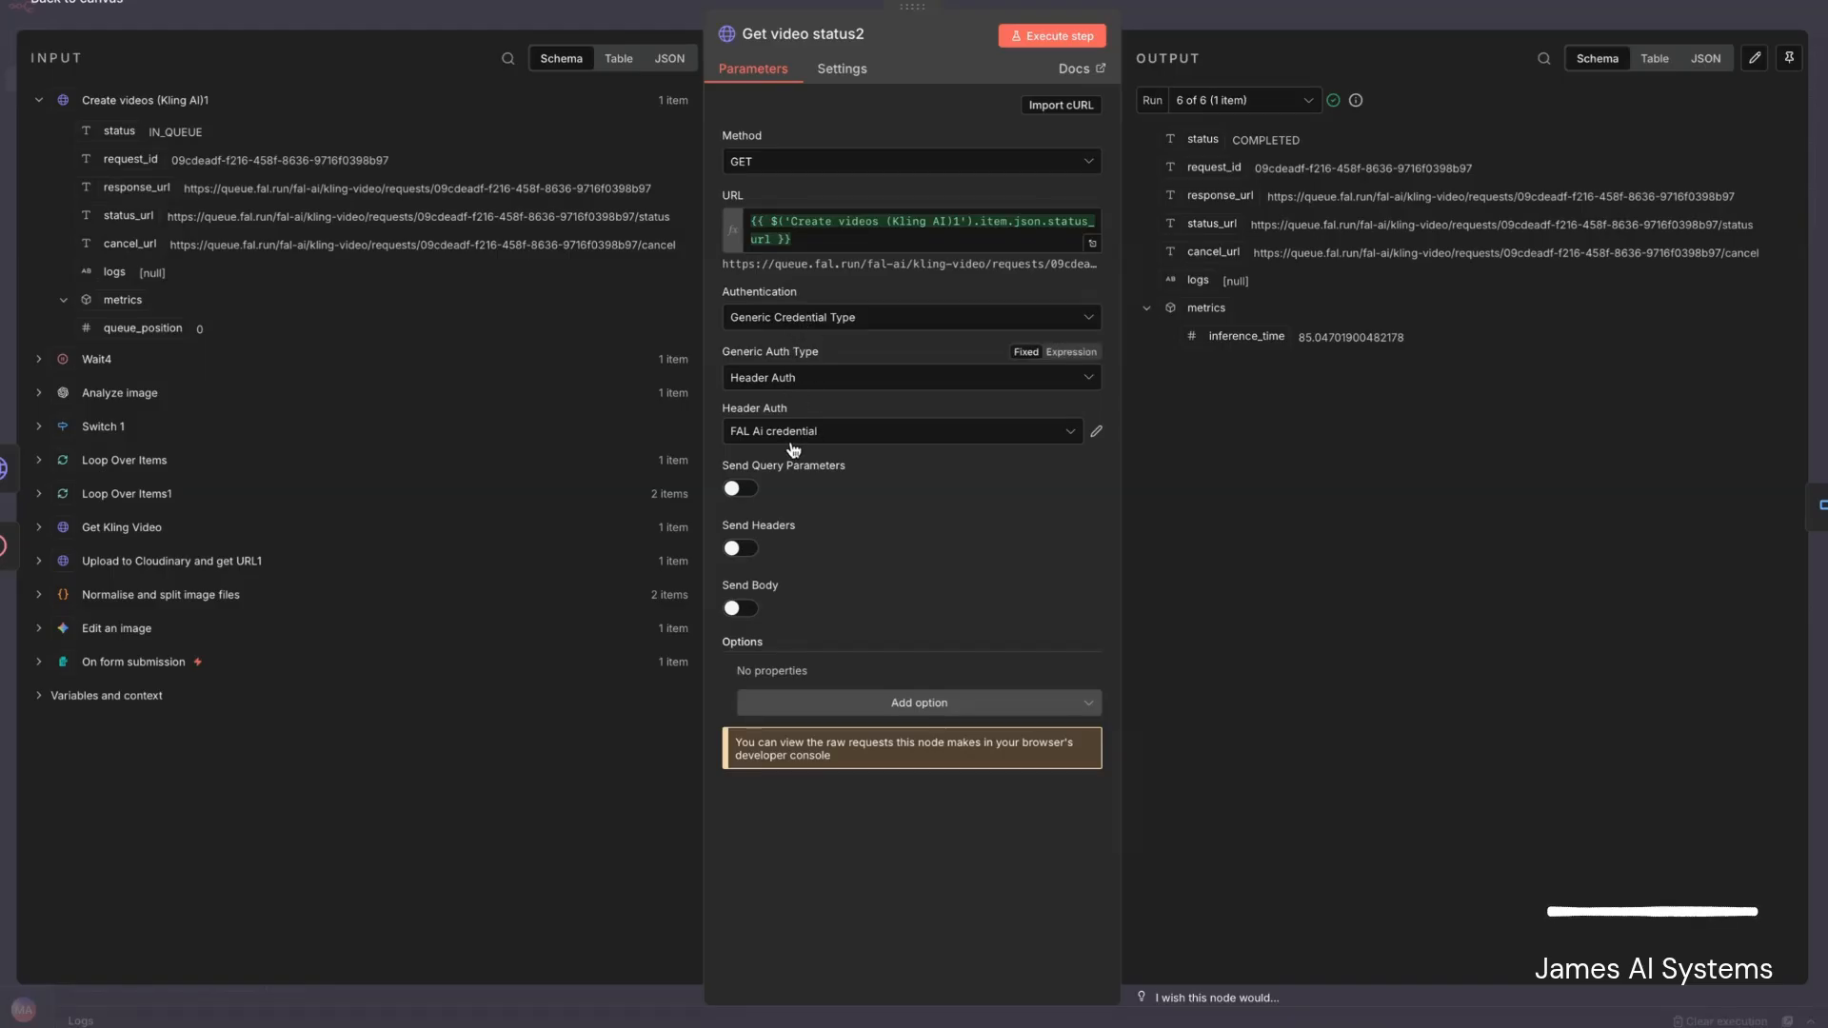
click(101, 6)
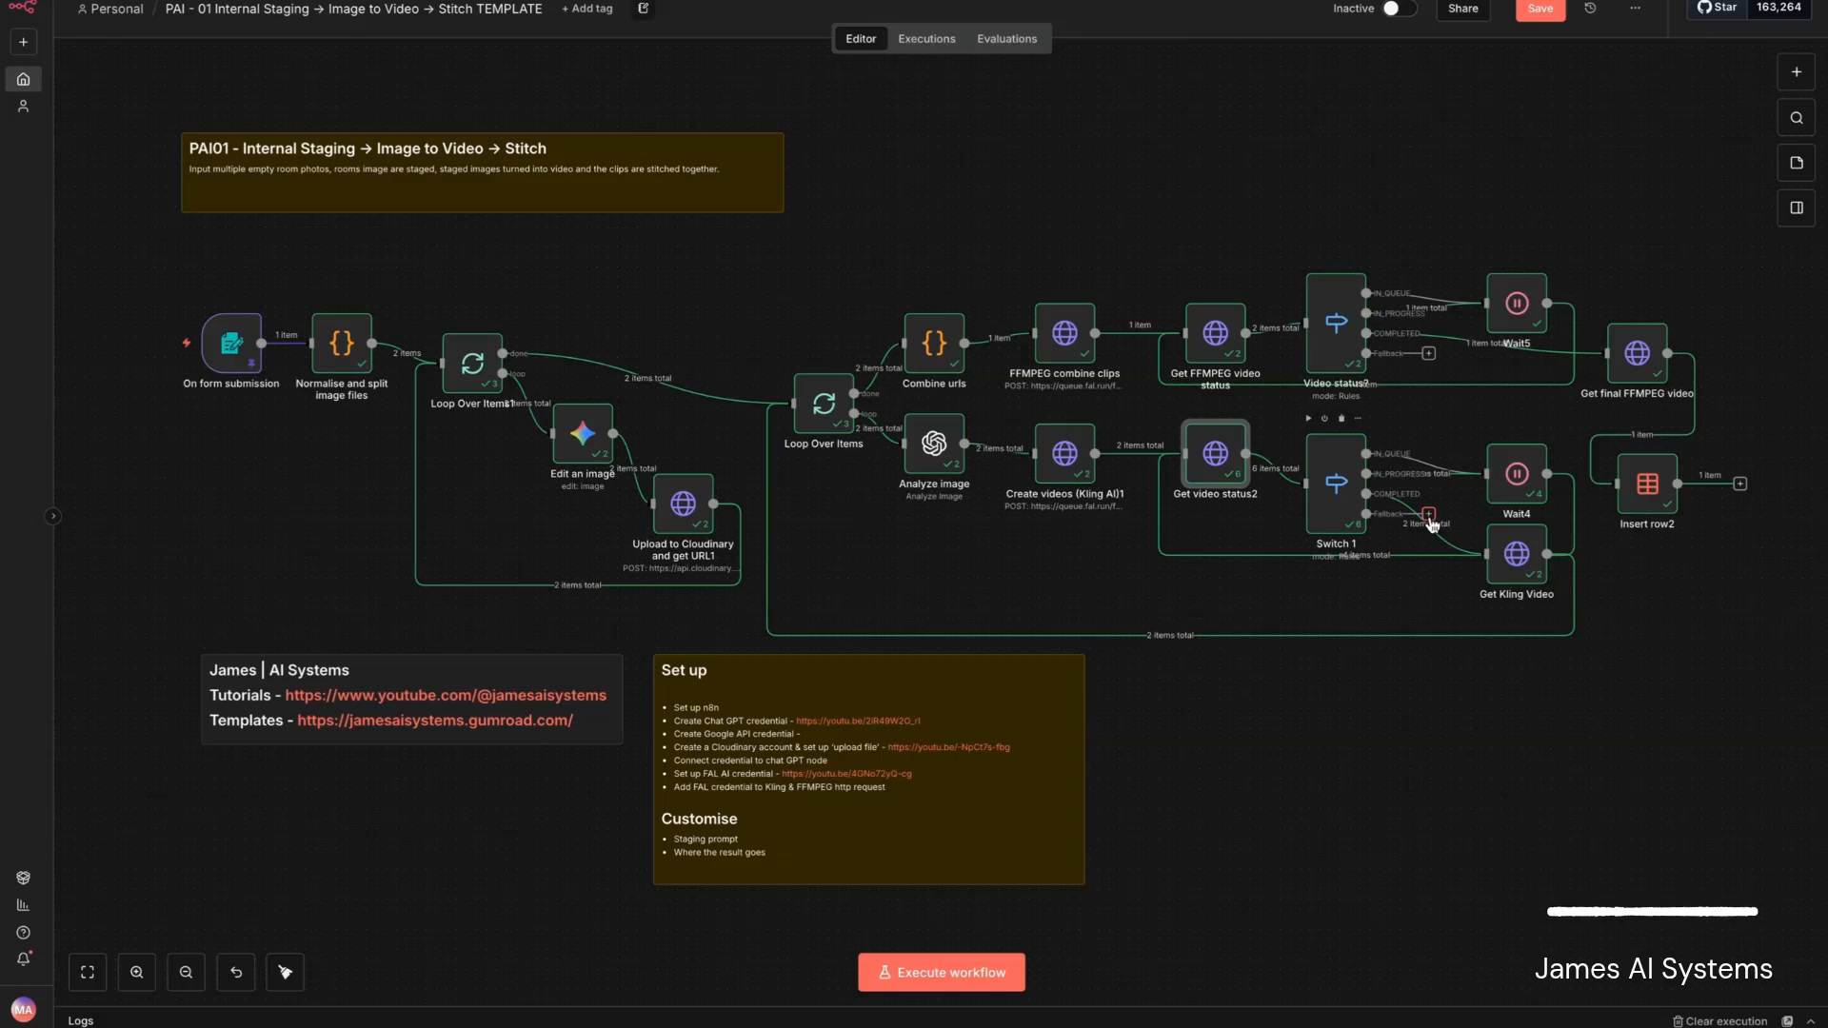
click(1342, 484)
double_click(1341, 484)
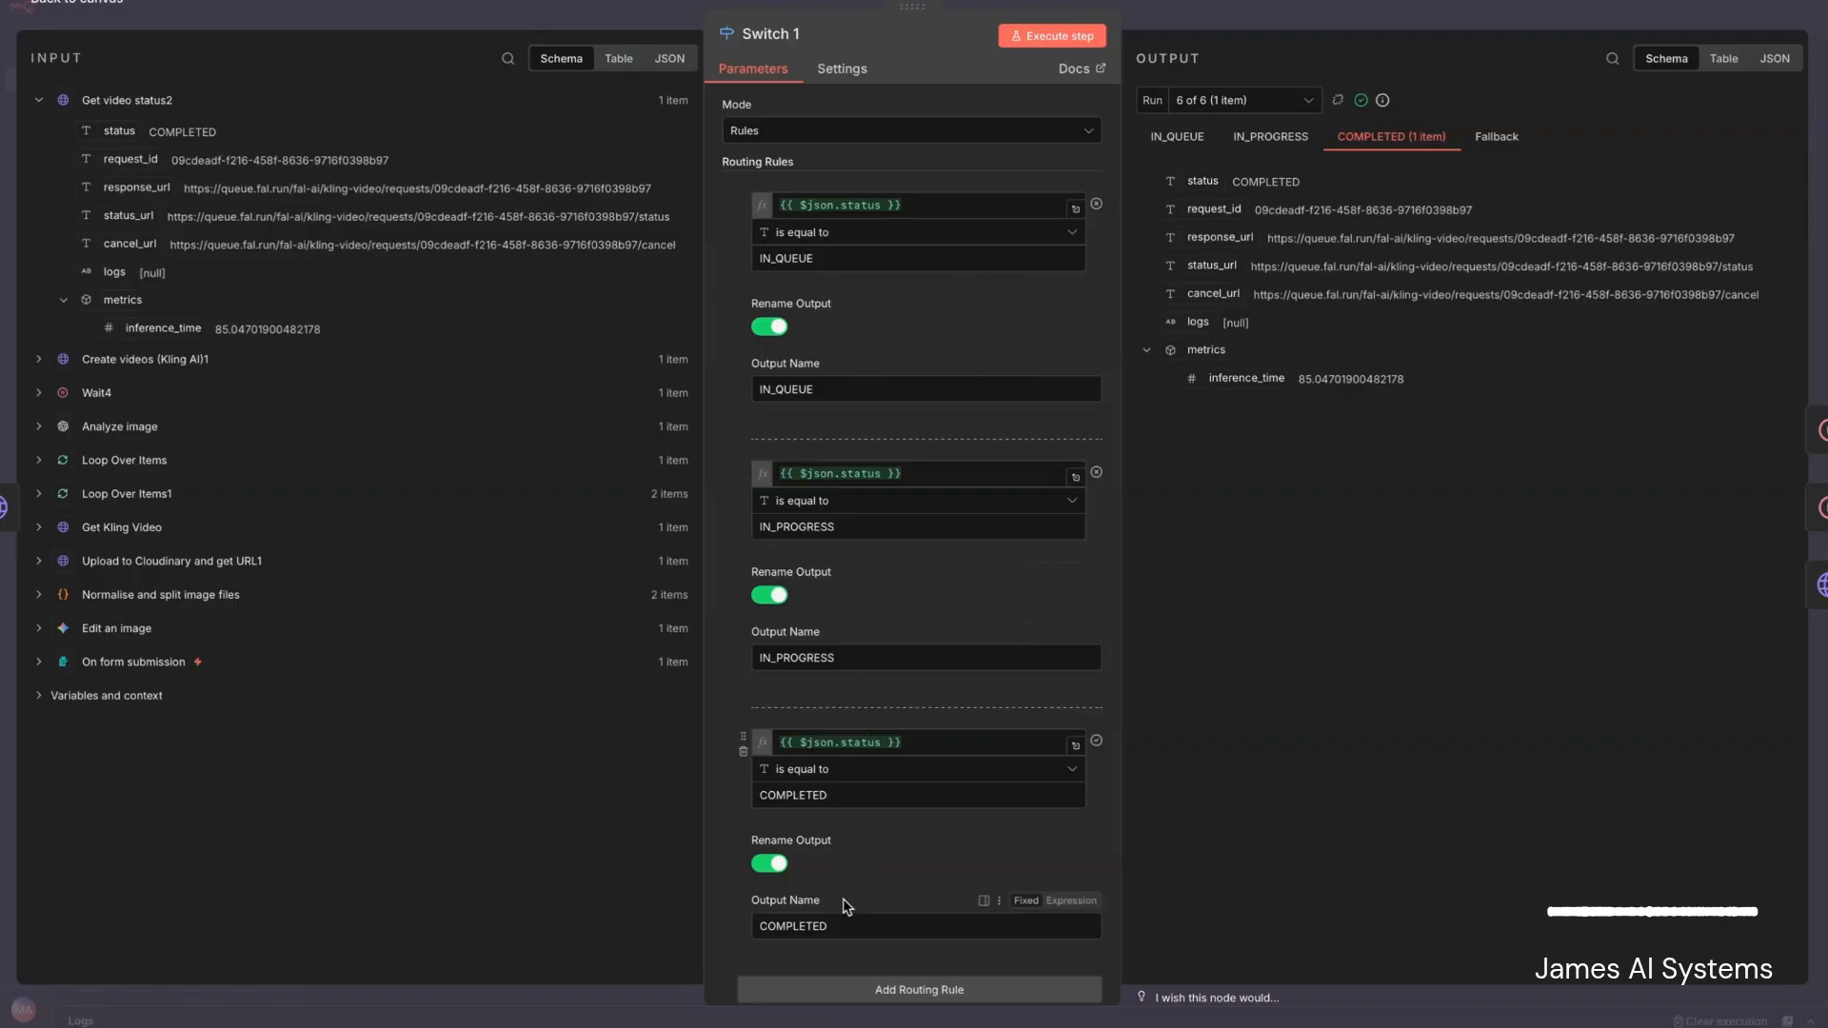
click(92, 5)
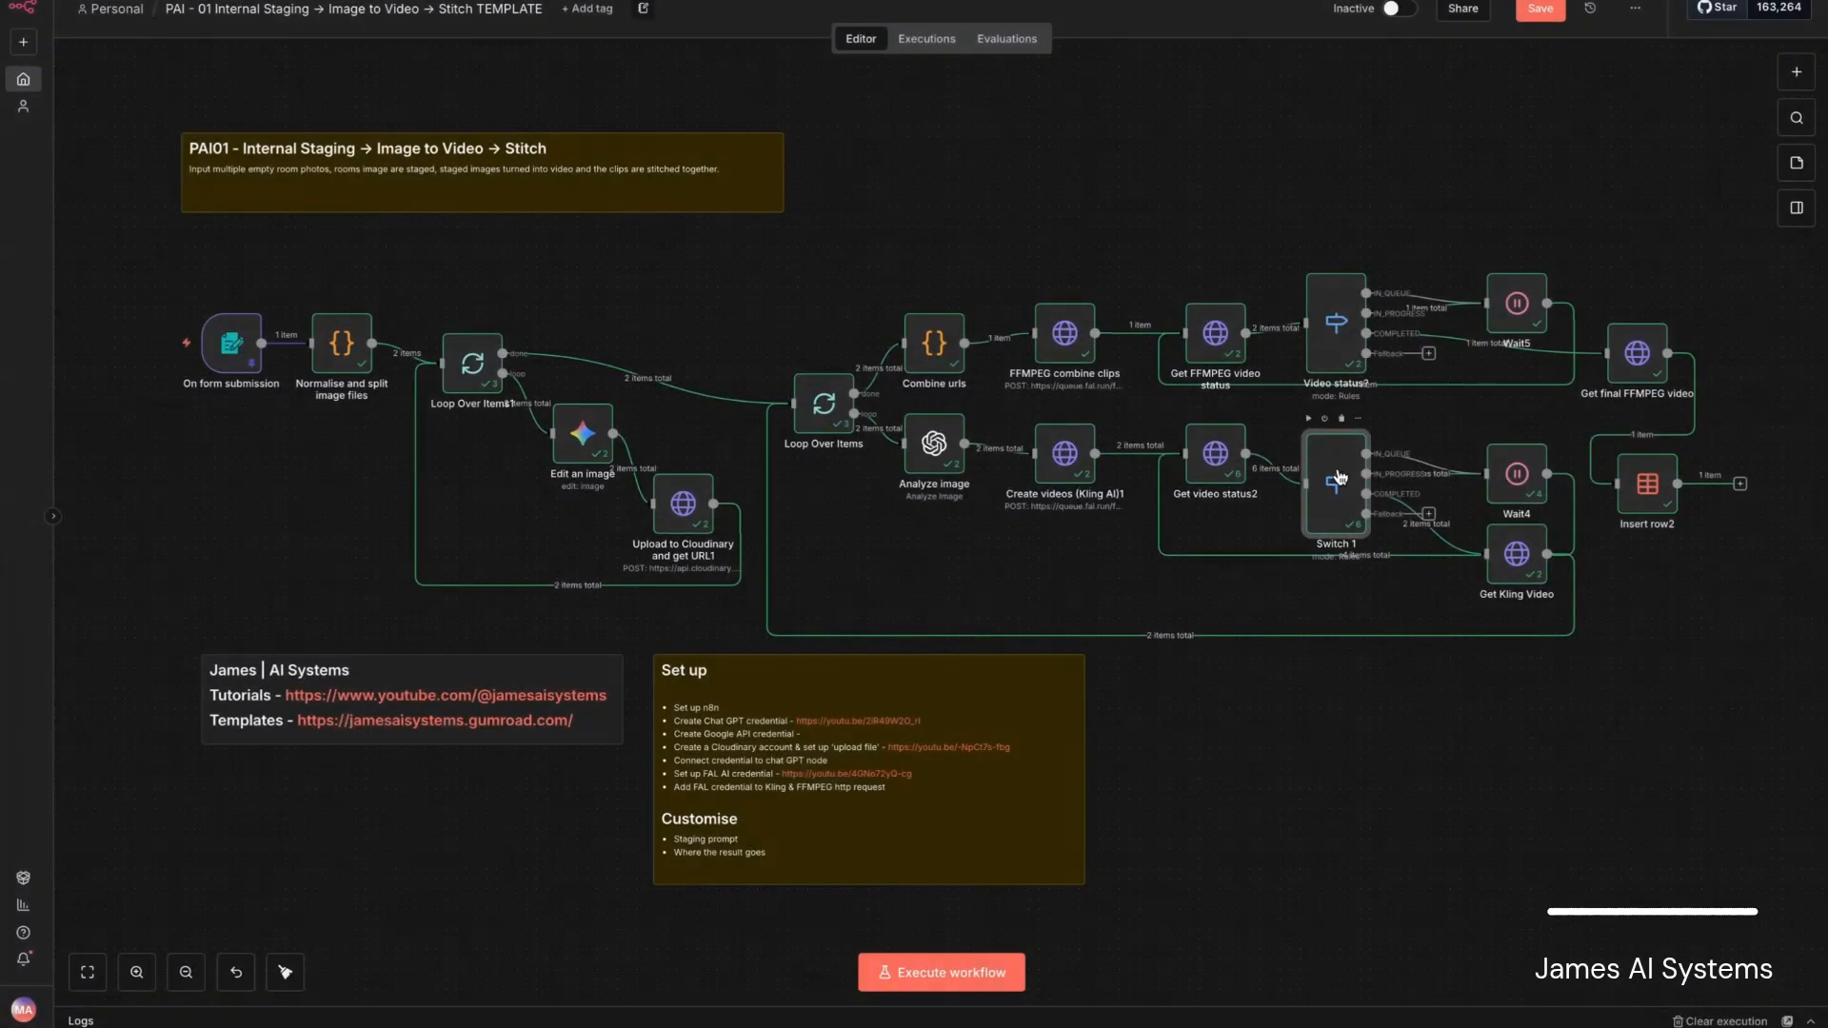
- Check the Wait4 node's wait interval and the Get Kling Video node's request settings and output video URL
double_click(1520, 473)
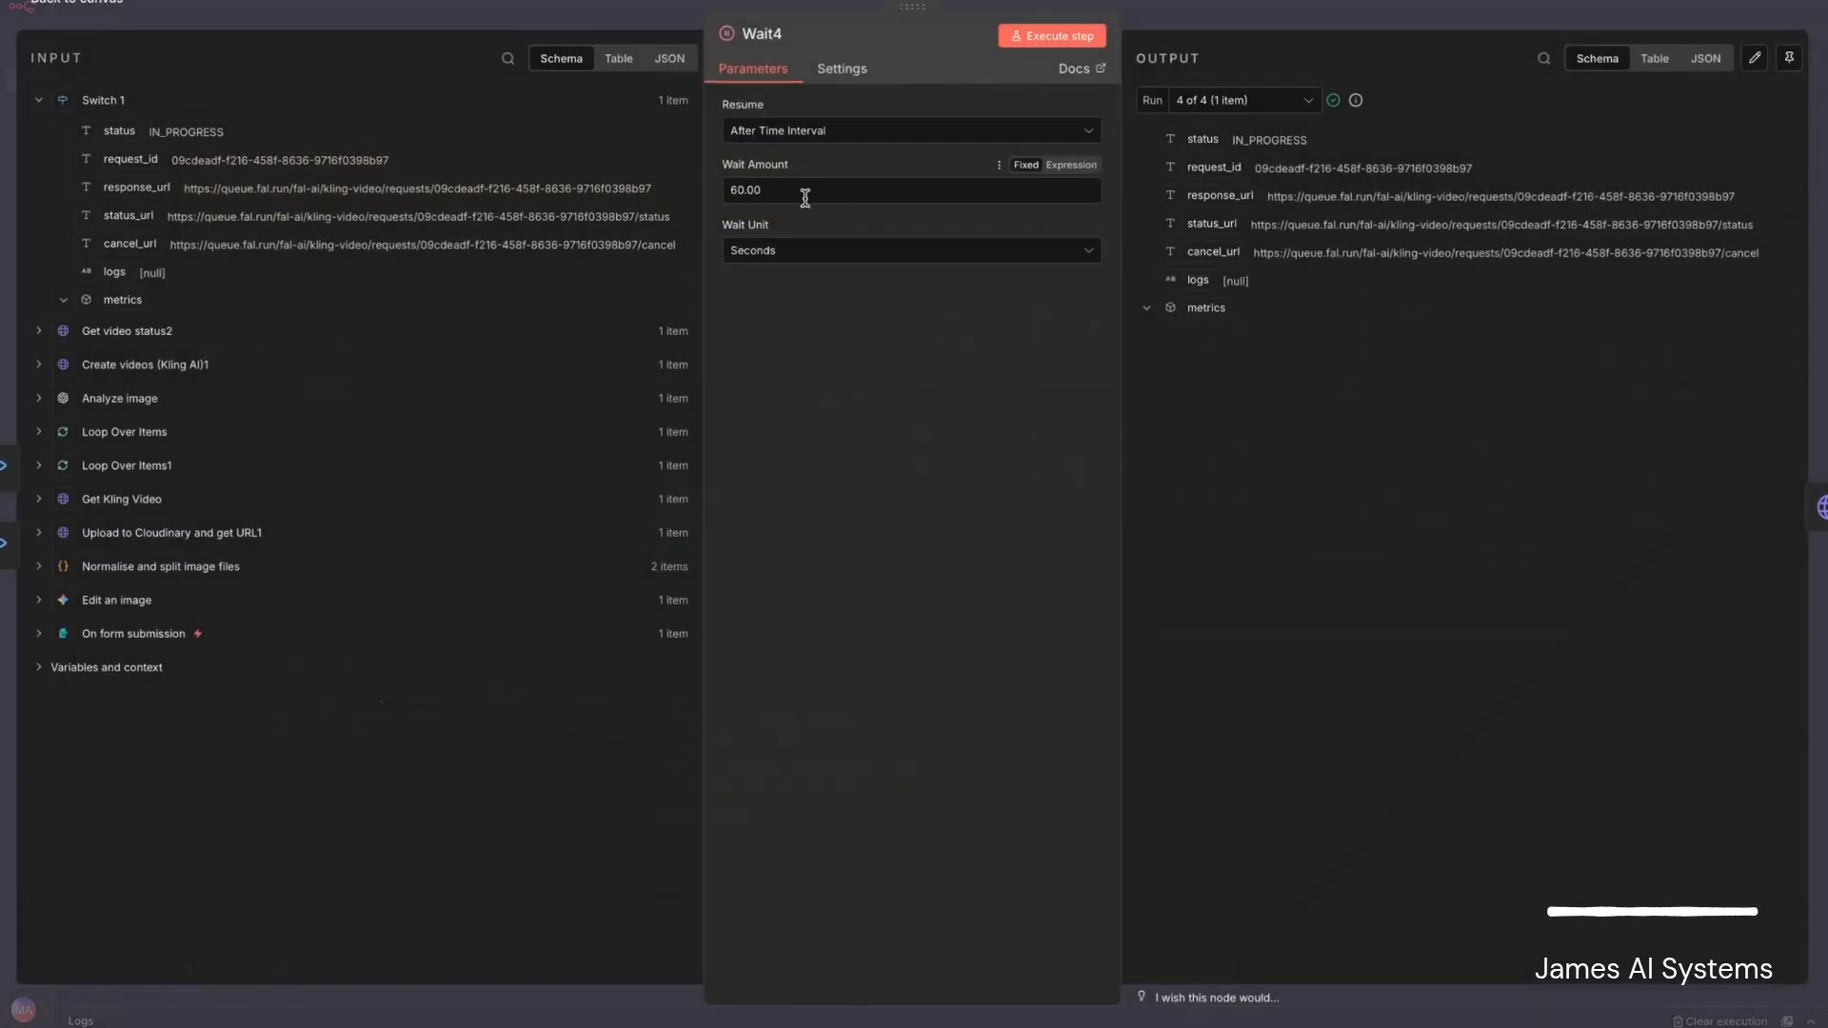
click(54, 15)
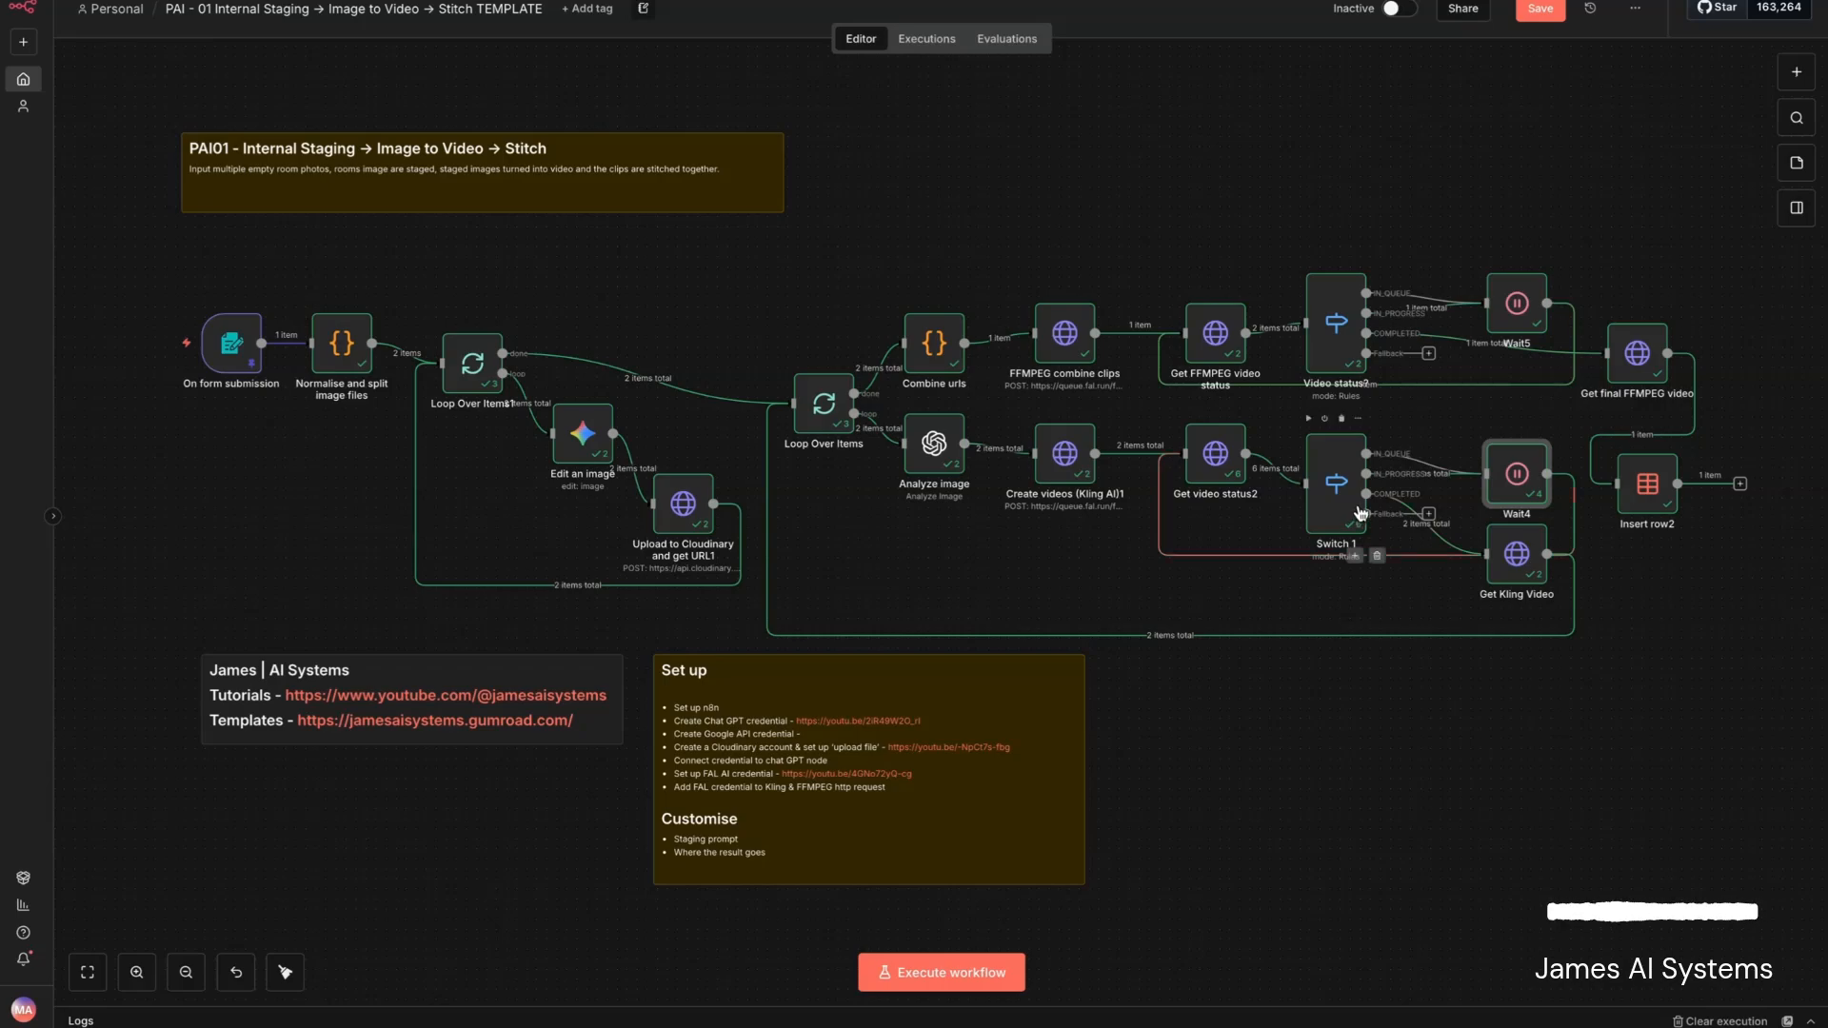
double_click(1517, 555)
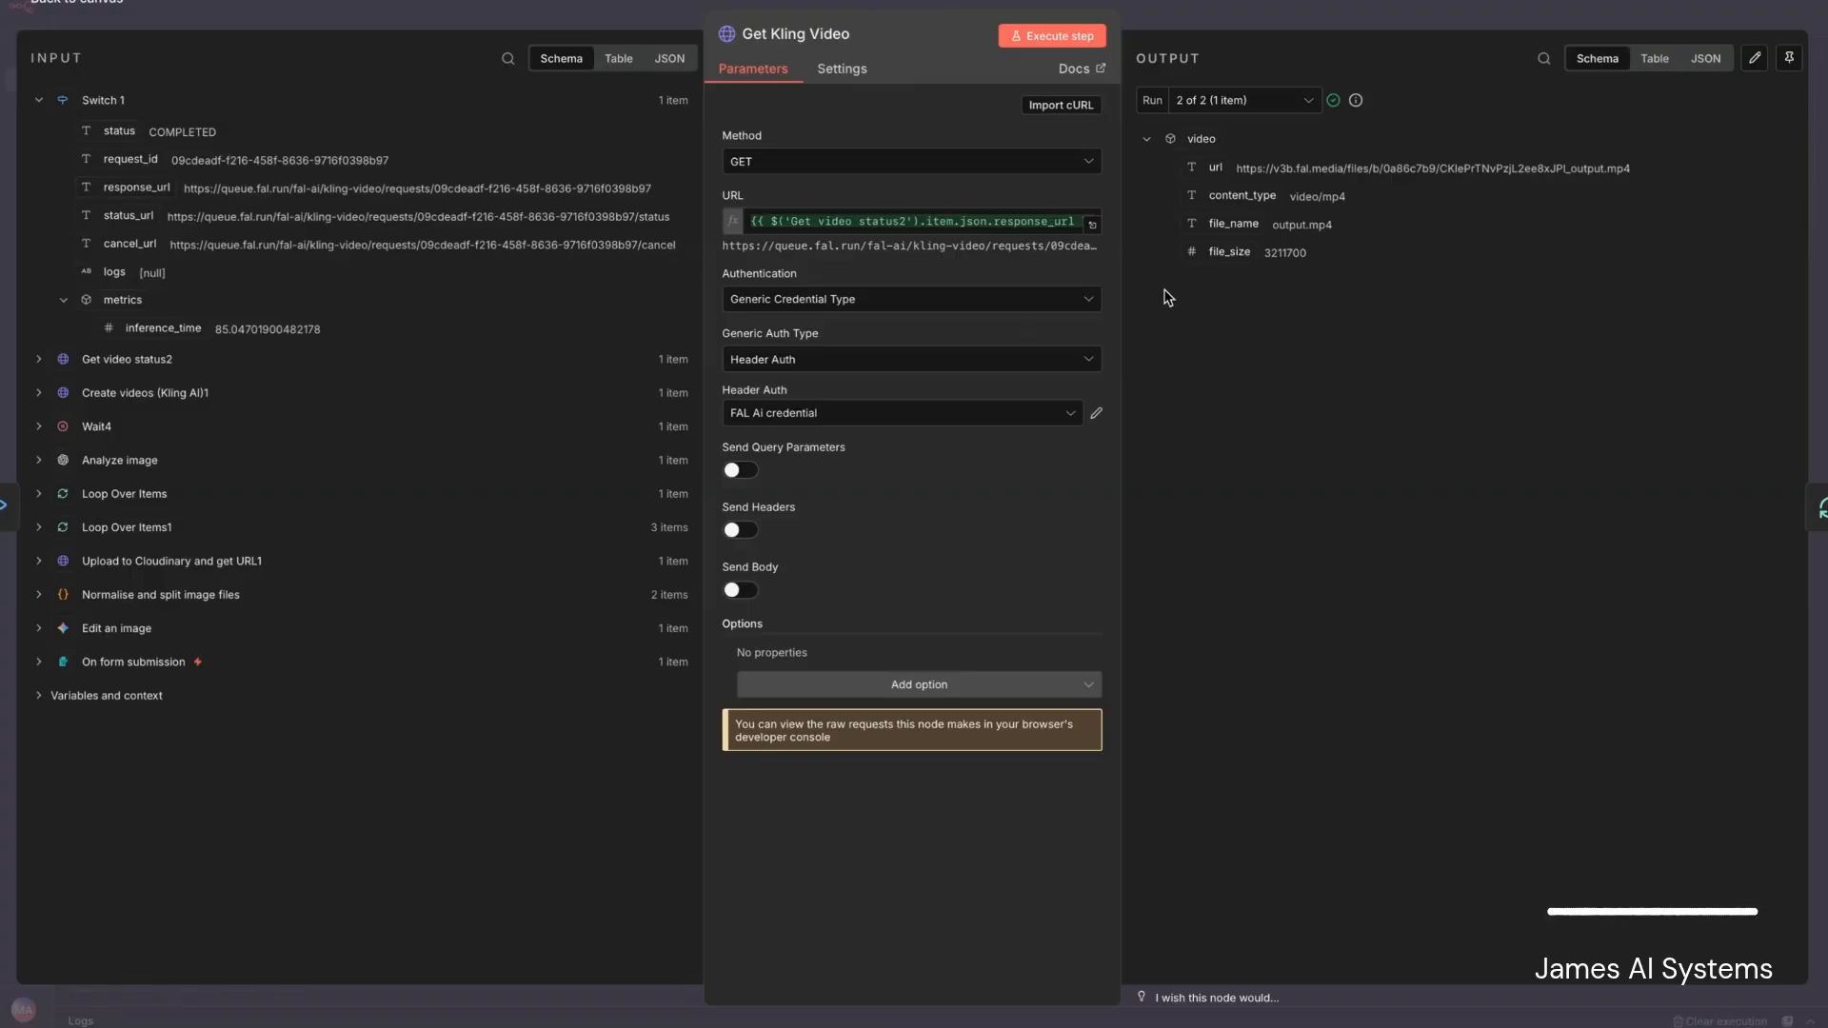
drag(1235, 171, 1643, 180)
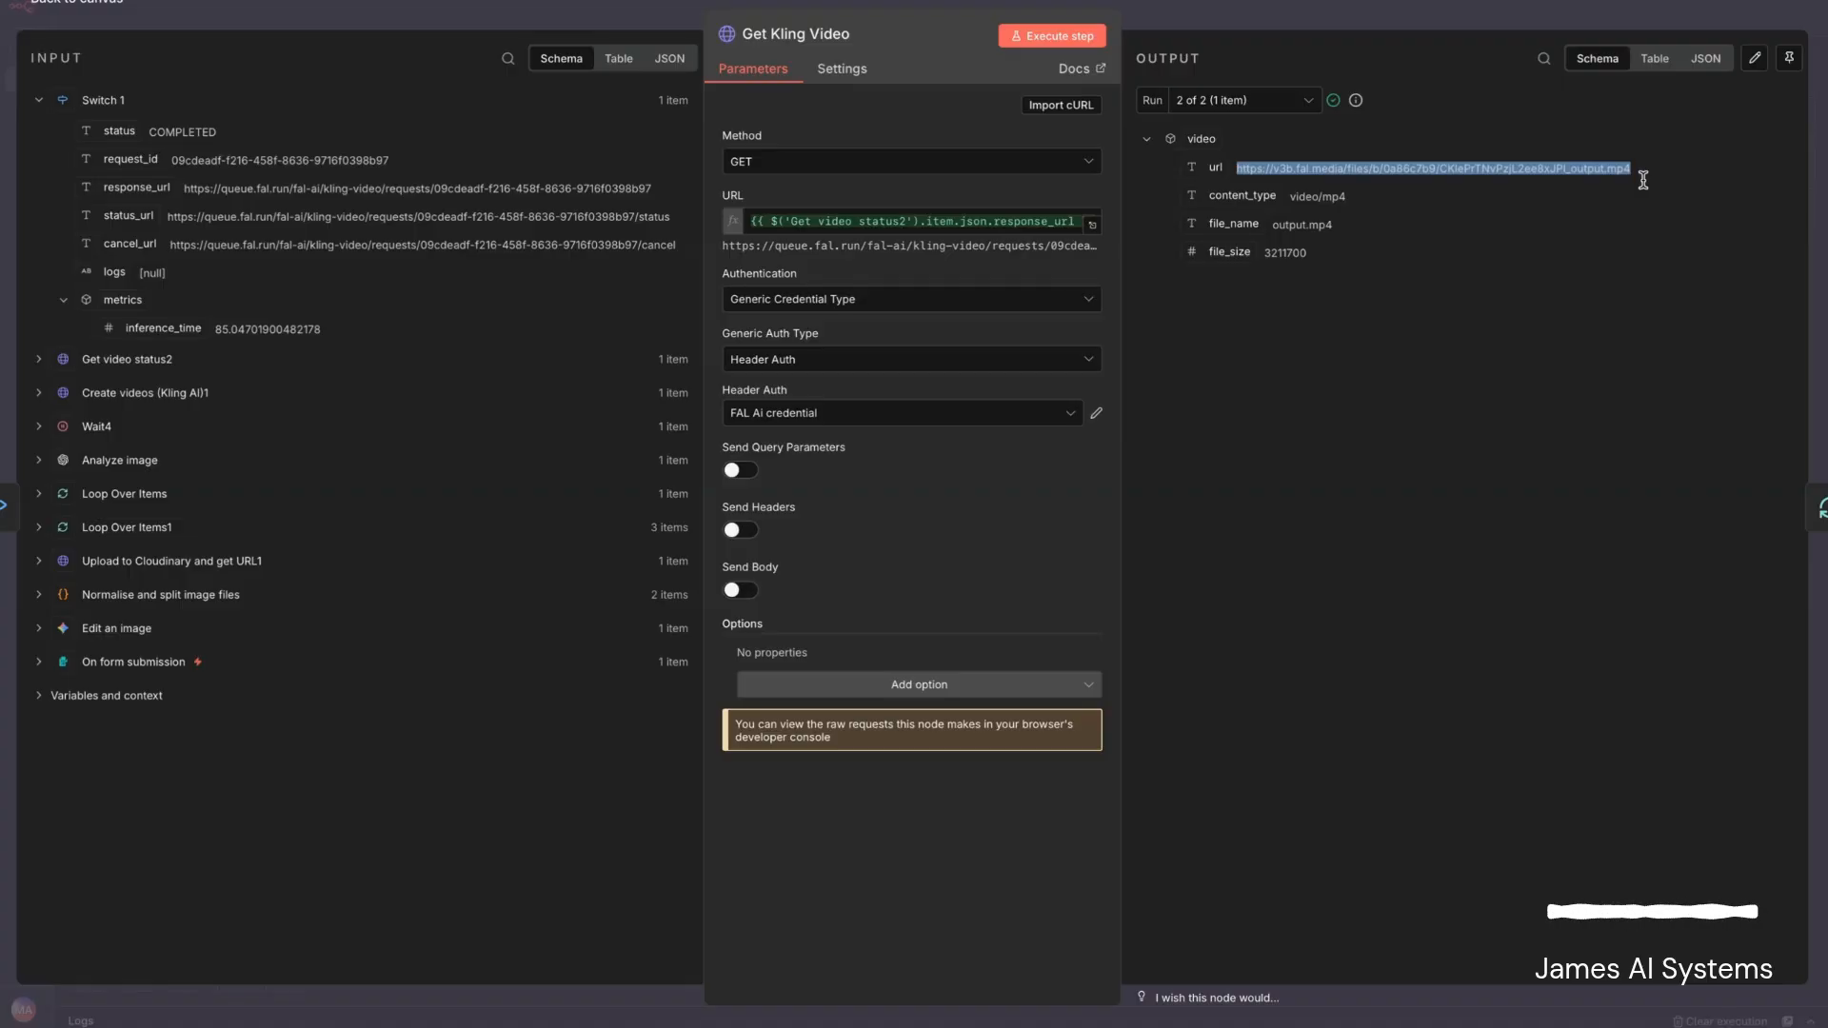
click(1643, 180)
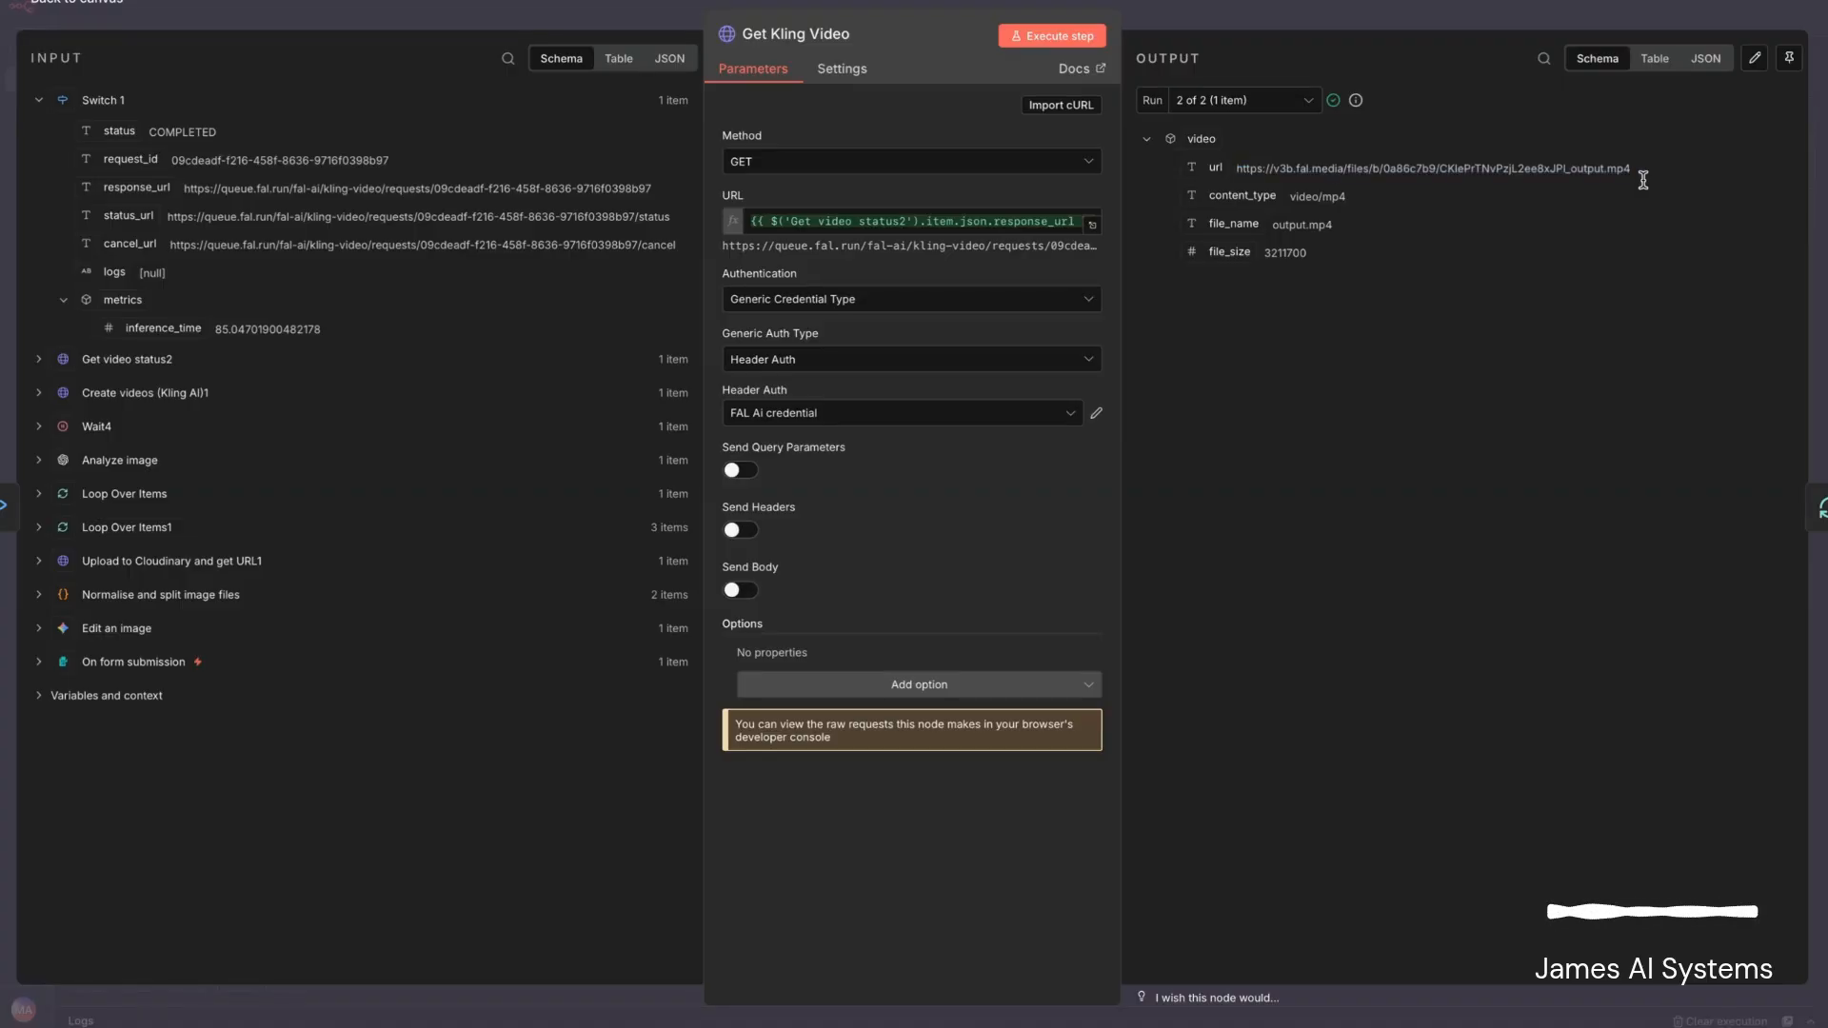
click(76, 3)
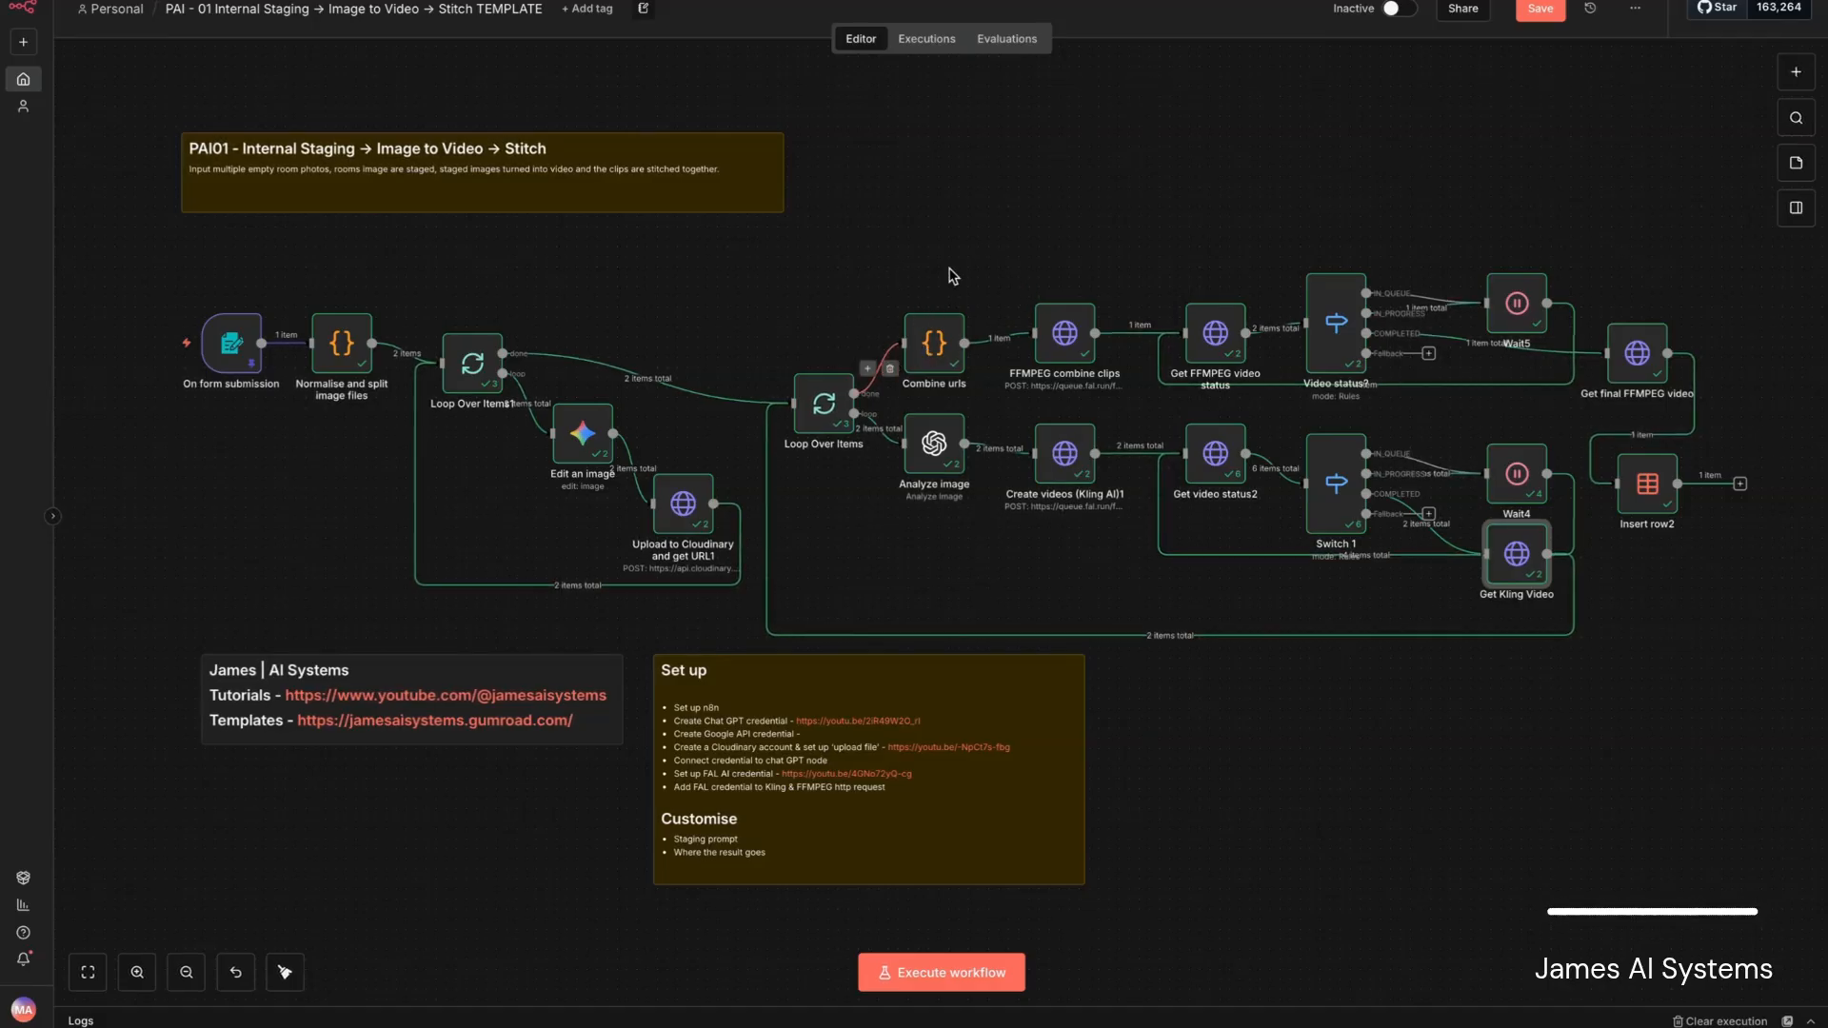
- Review the Combine urls node's JavaScript and output URLs, and expand the FFMPEG combine clips node's JSON body to read it
double_click(934, 351)
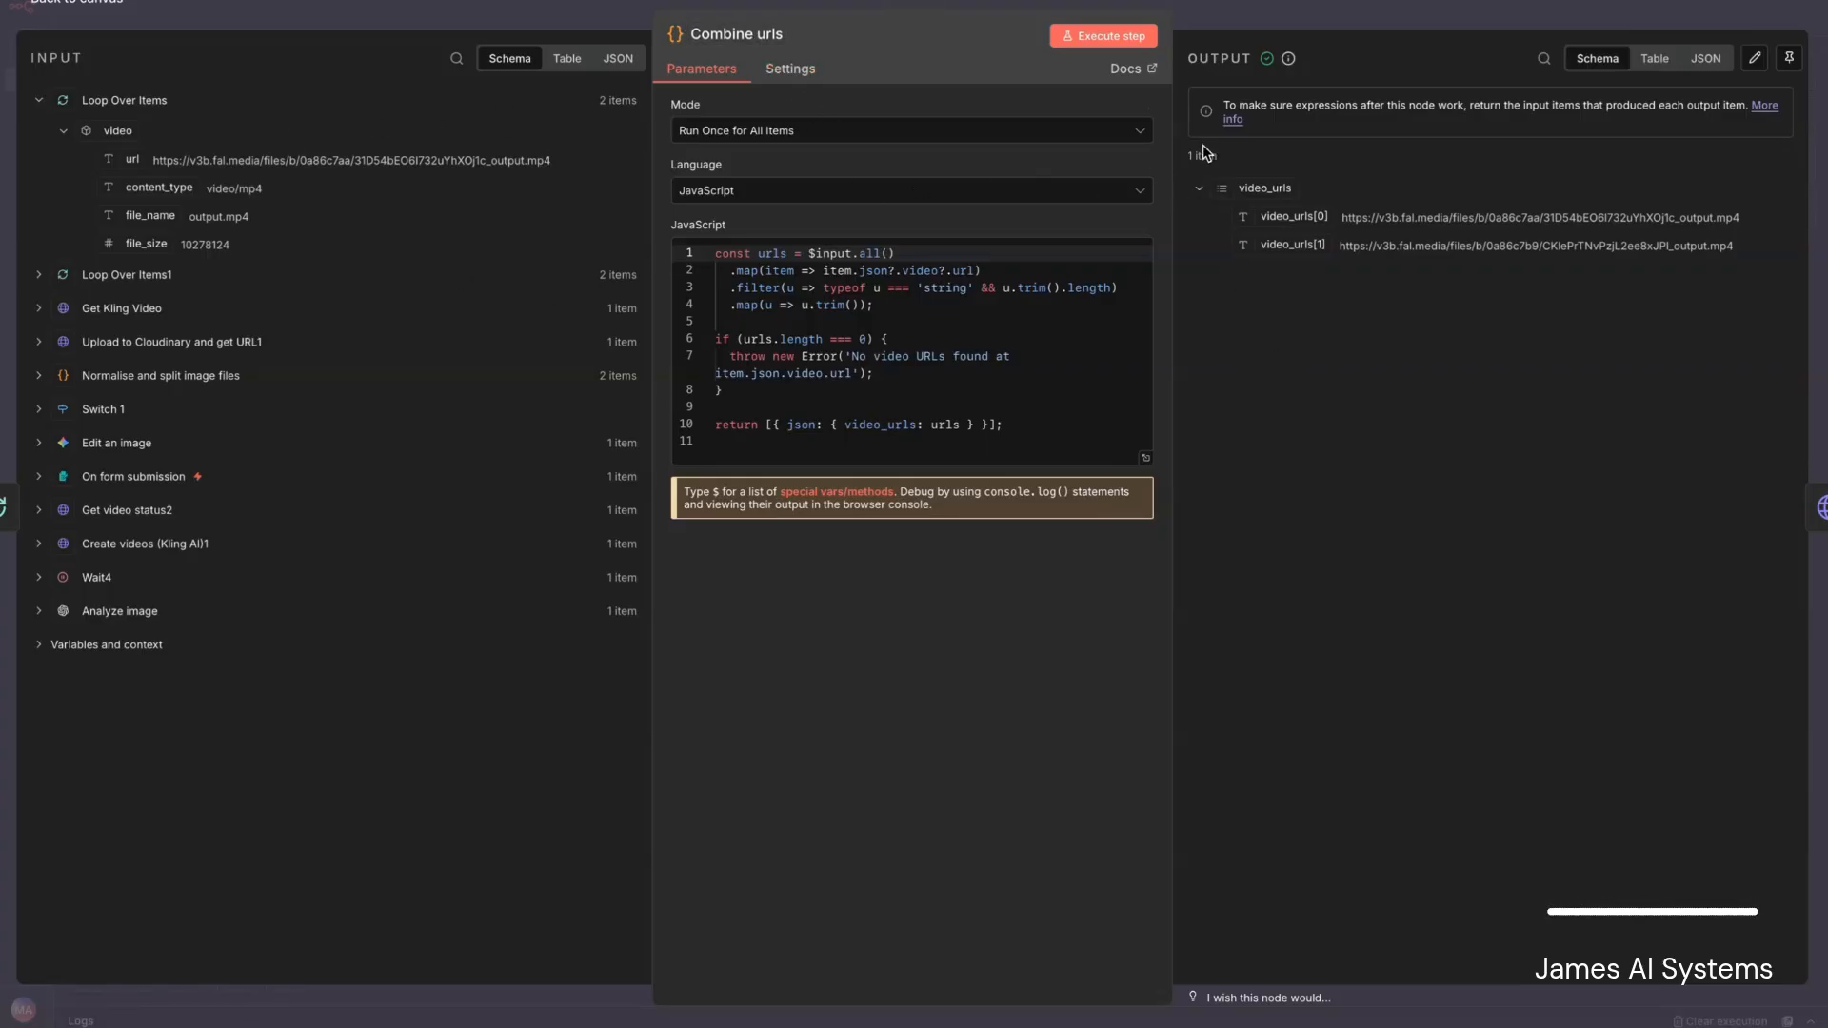
click(86, 13)
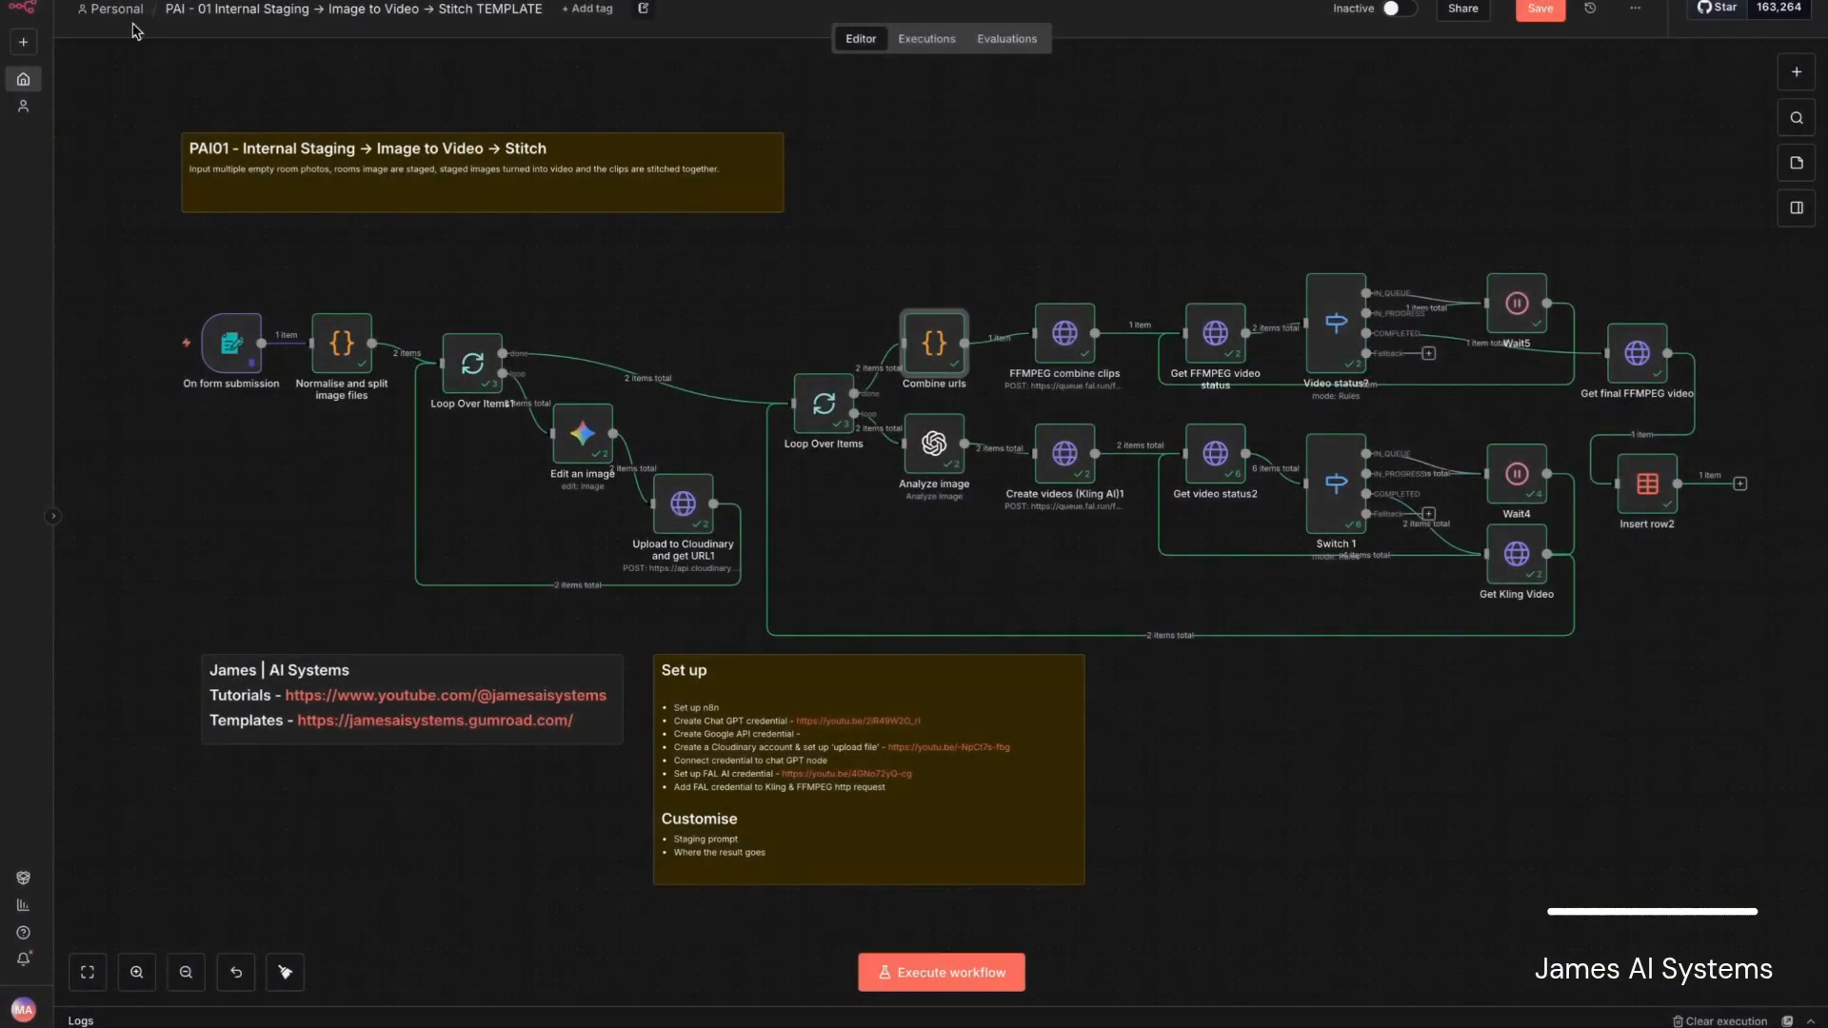
double_click(1065, 339)
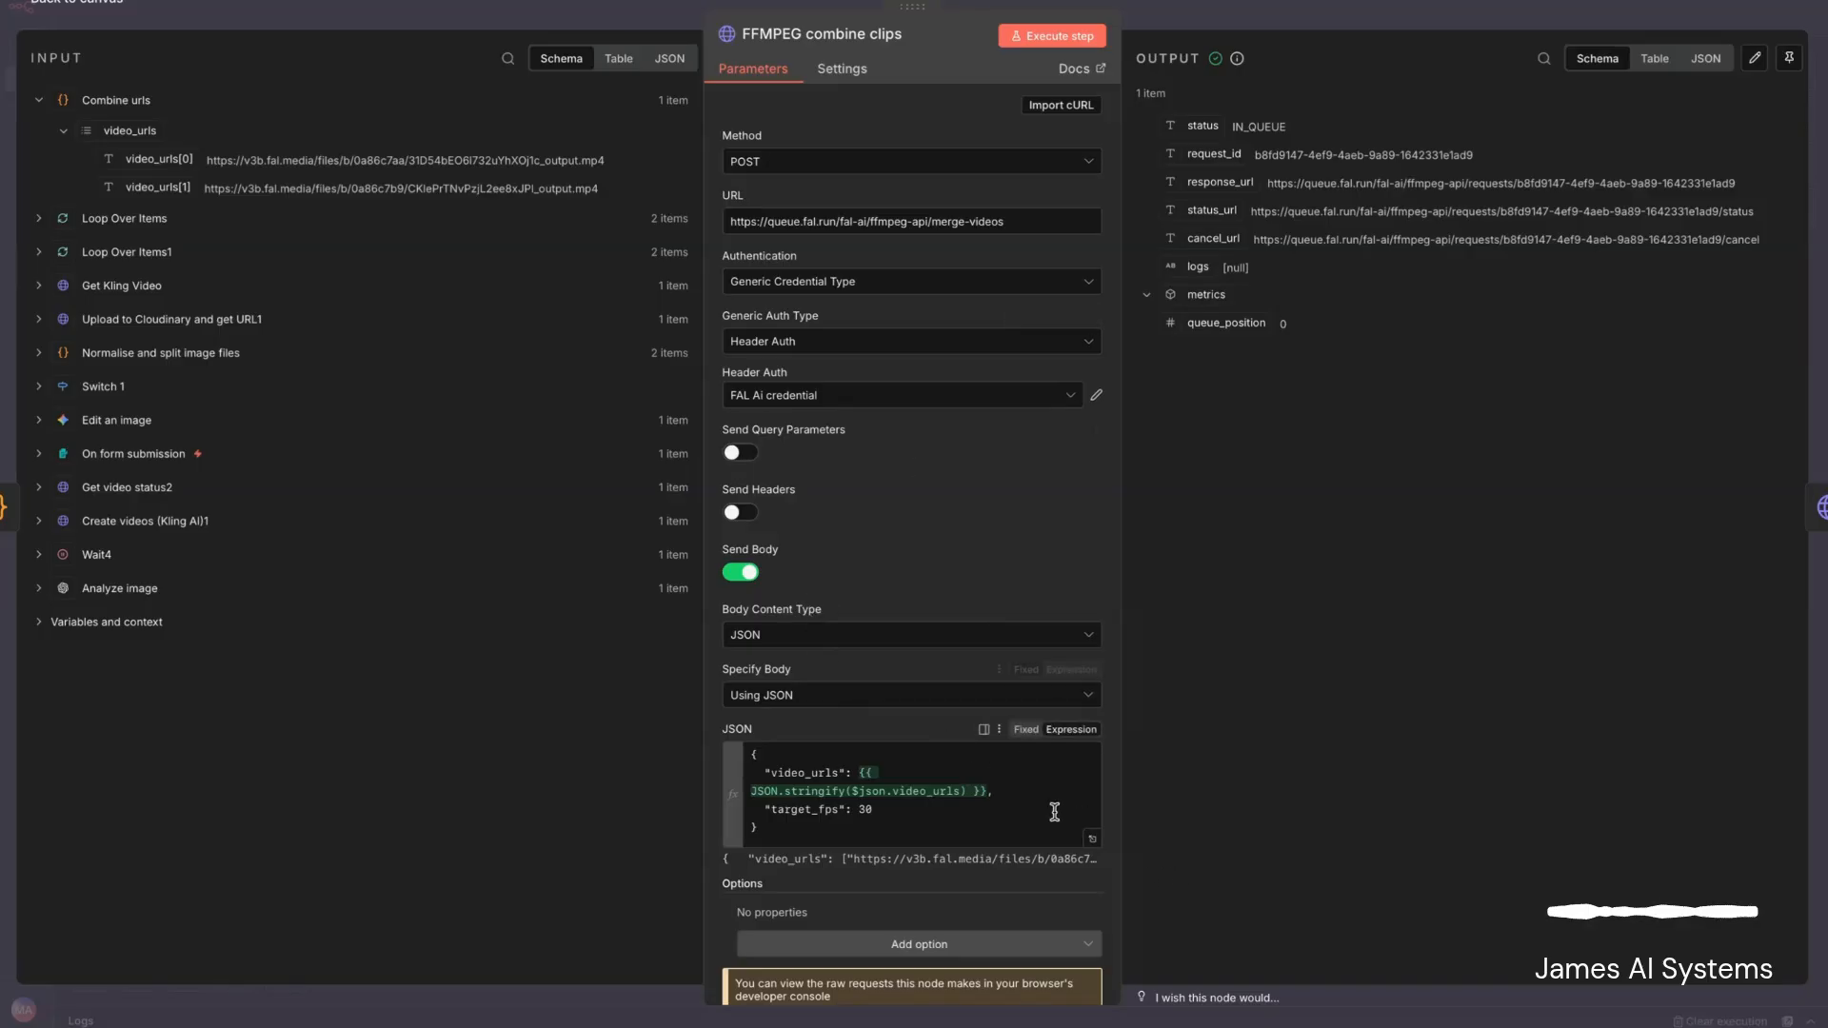
click(1094, 842)
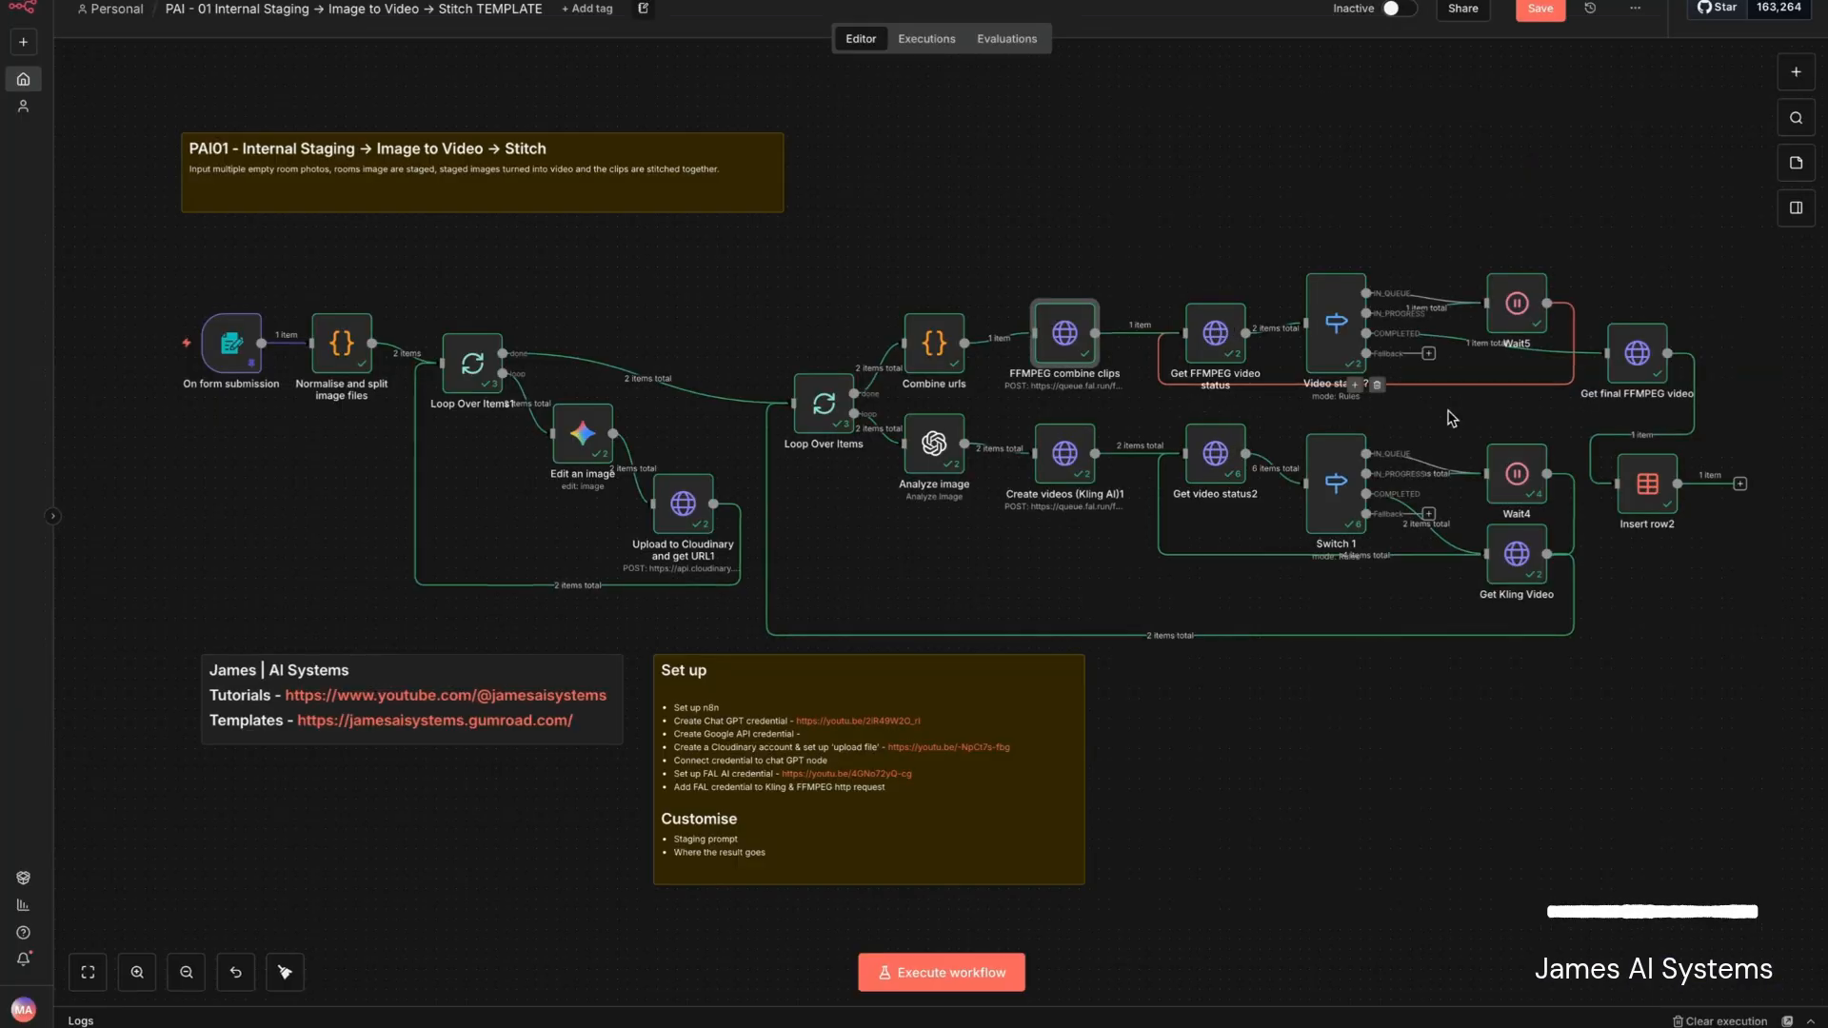
- Inspect the Get FFMPEG video status node and the Video status? node's routing rules, including its fallback output
double_click(1212, 331)
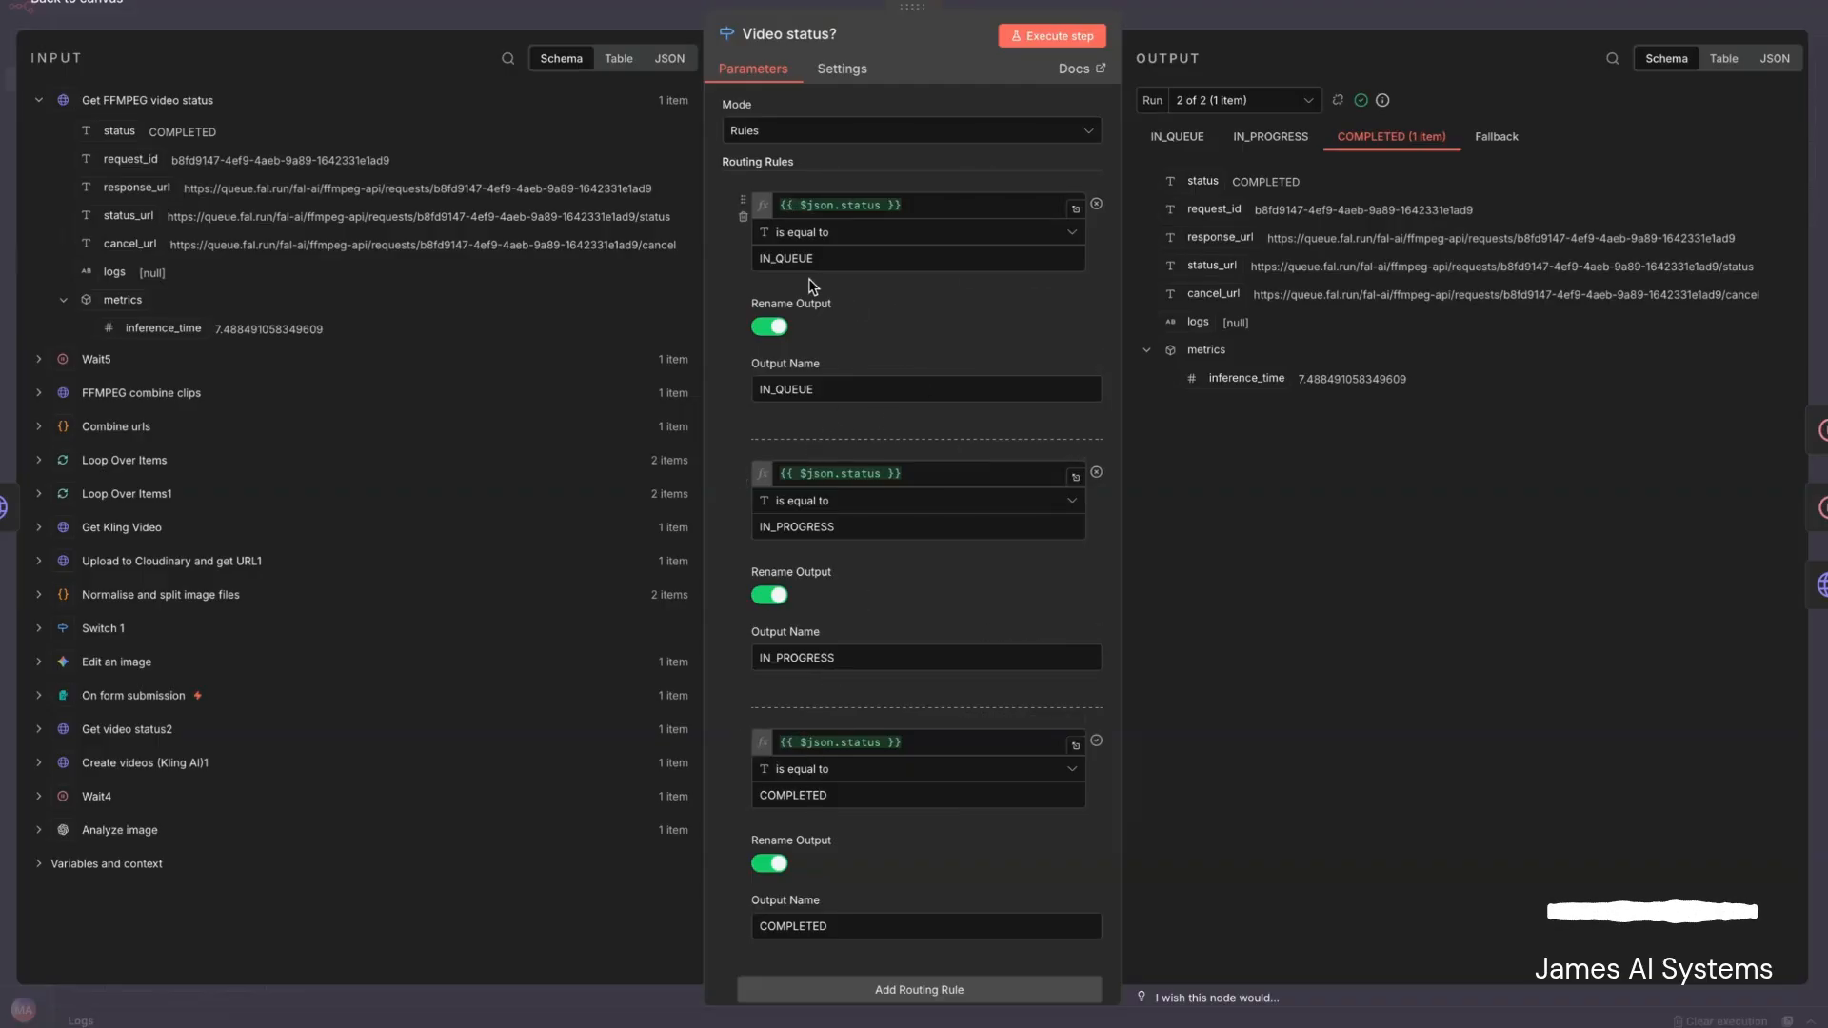
scroll(881, 583, down, 3)
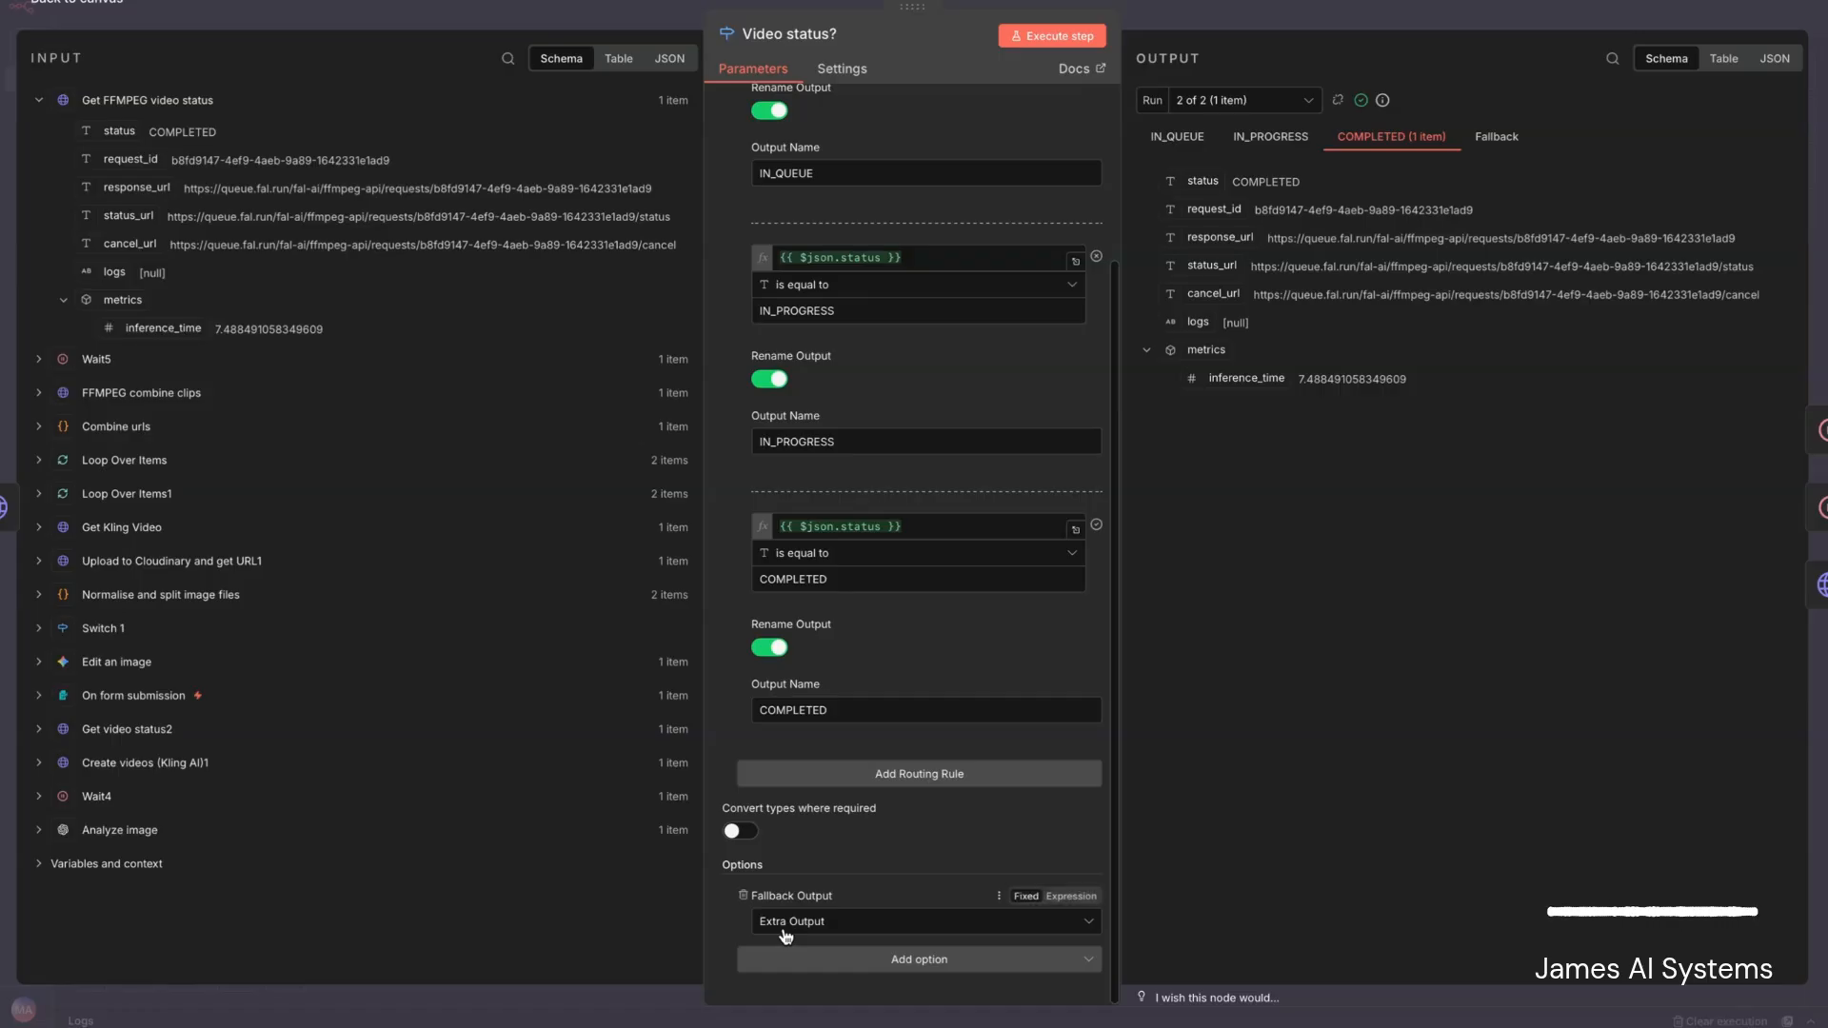
scroll(889, 550, up, 3)
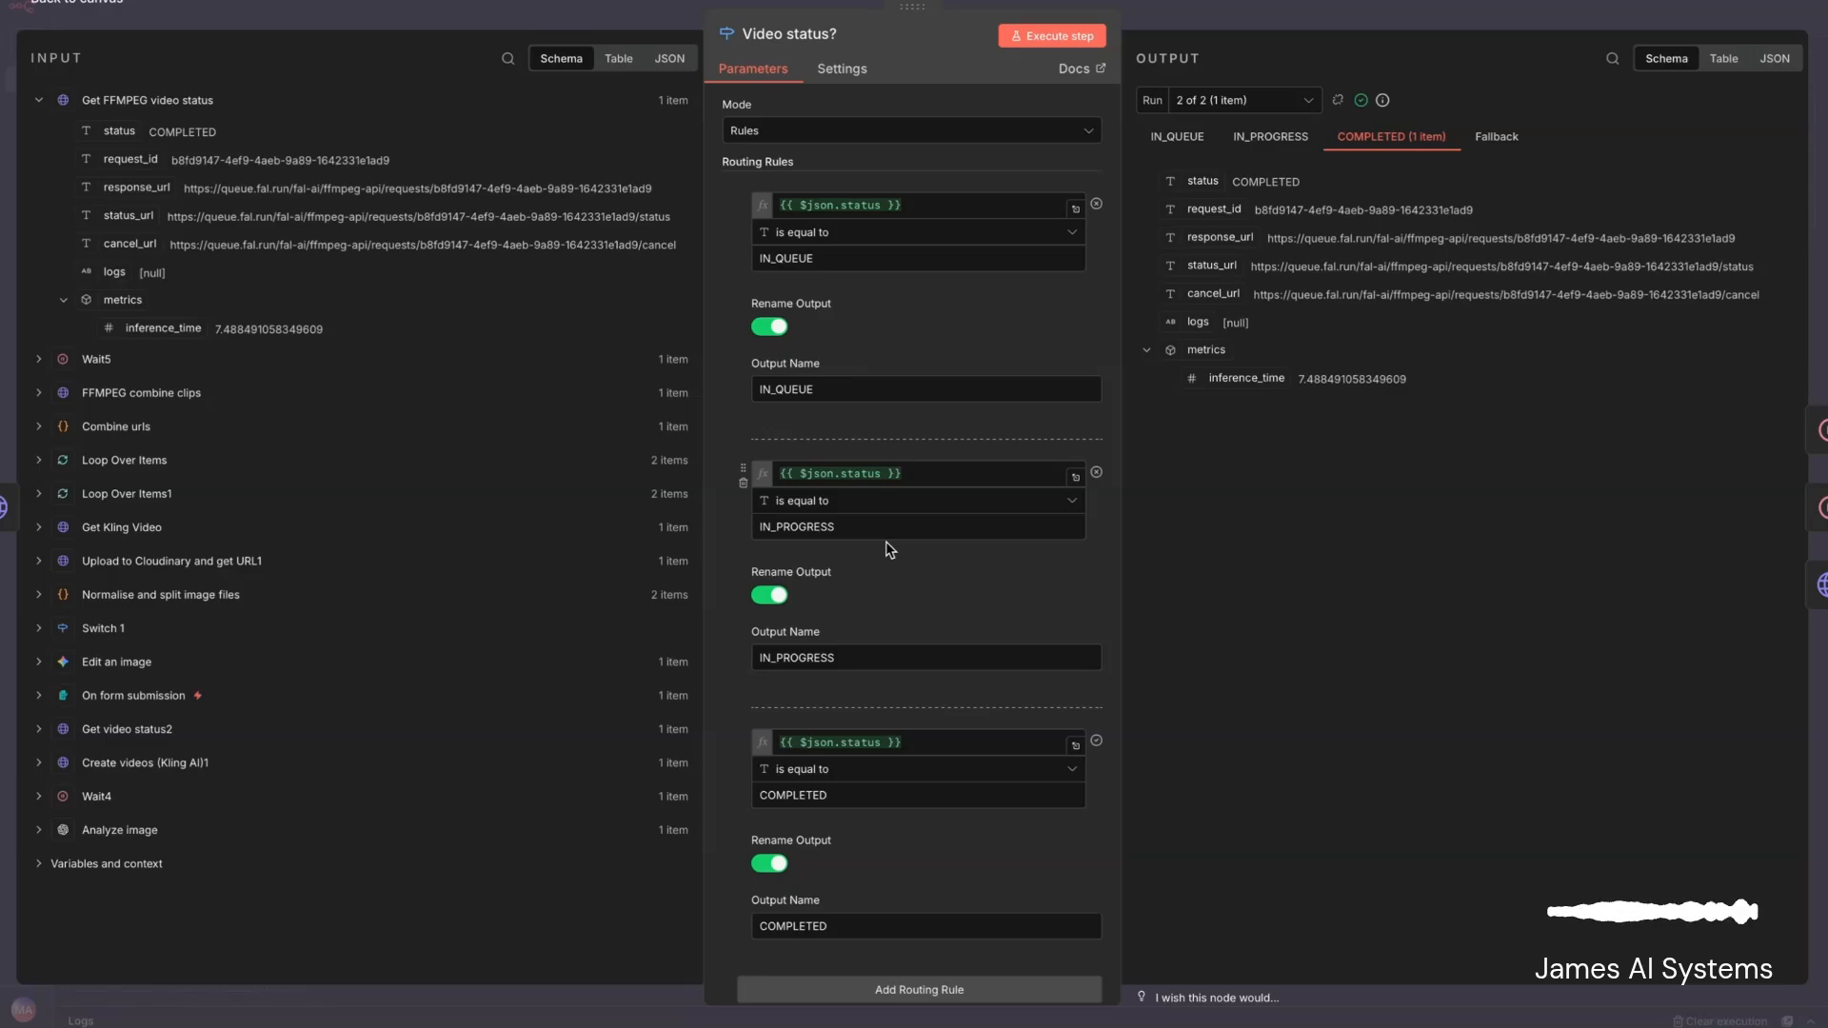
key(Escape)
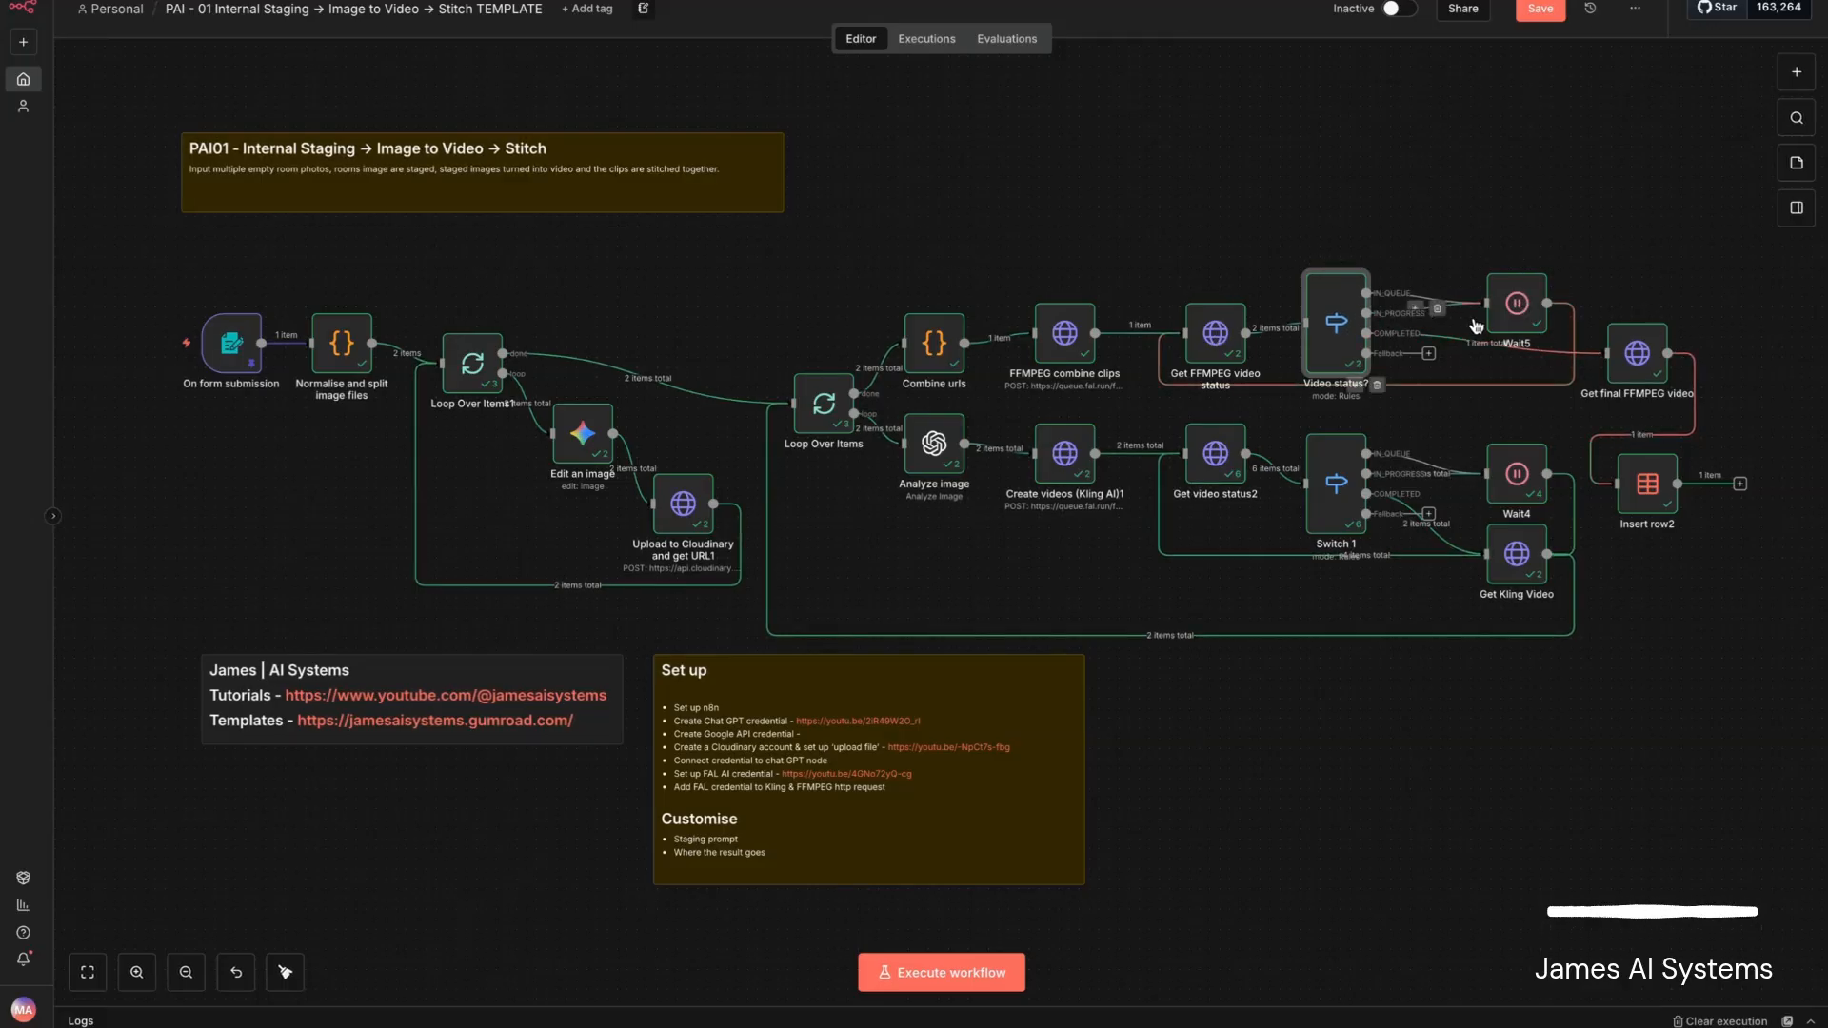
- Examine the Get final FFMPEG video node's request settings and the merged video URL in its output
double_click(1636, 358)
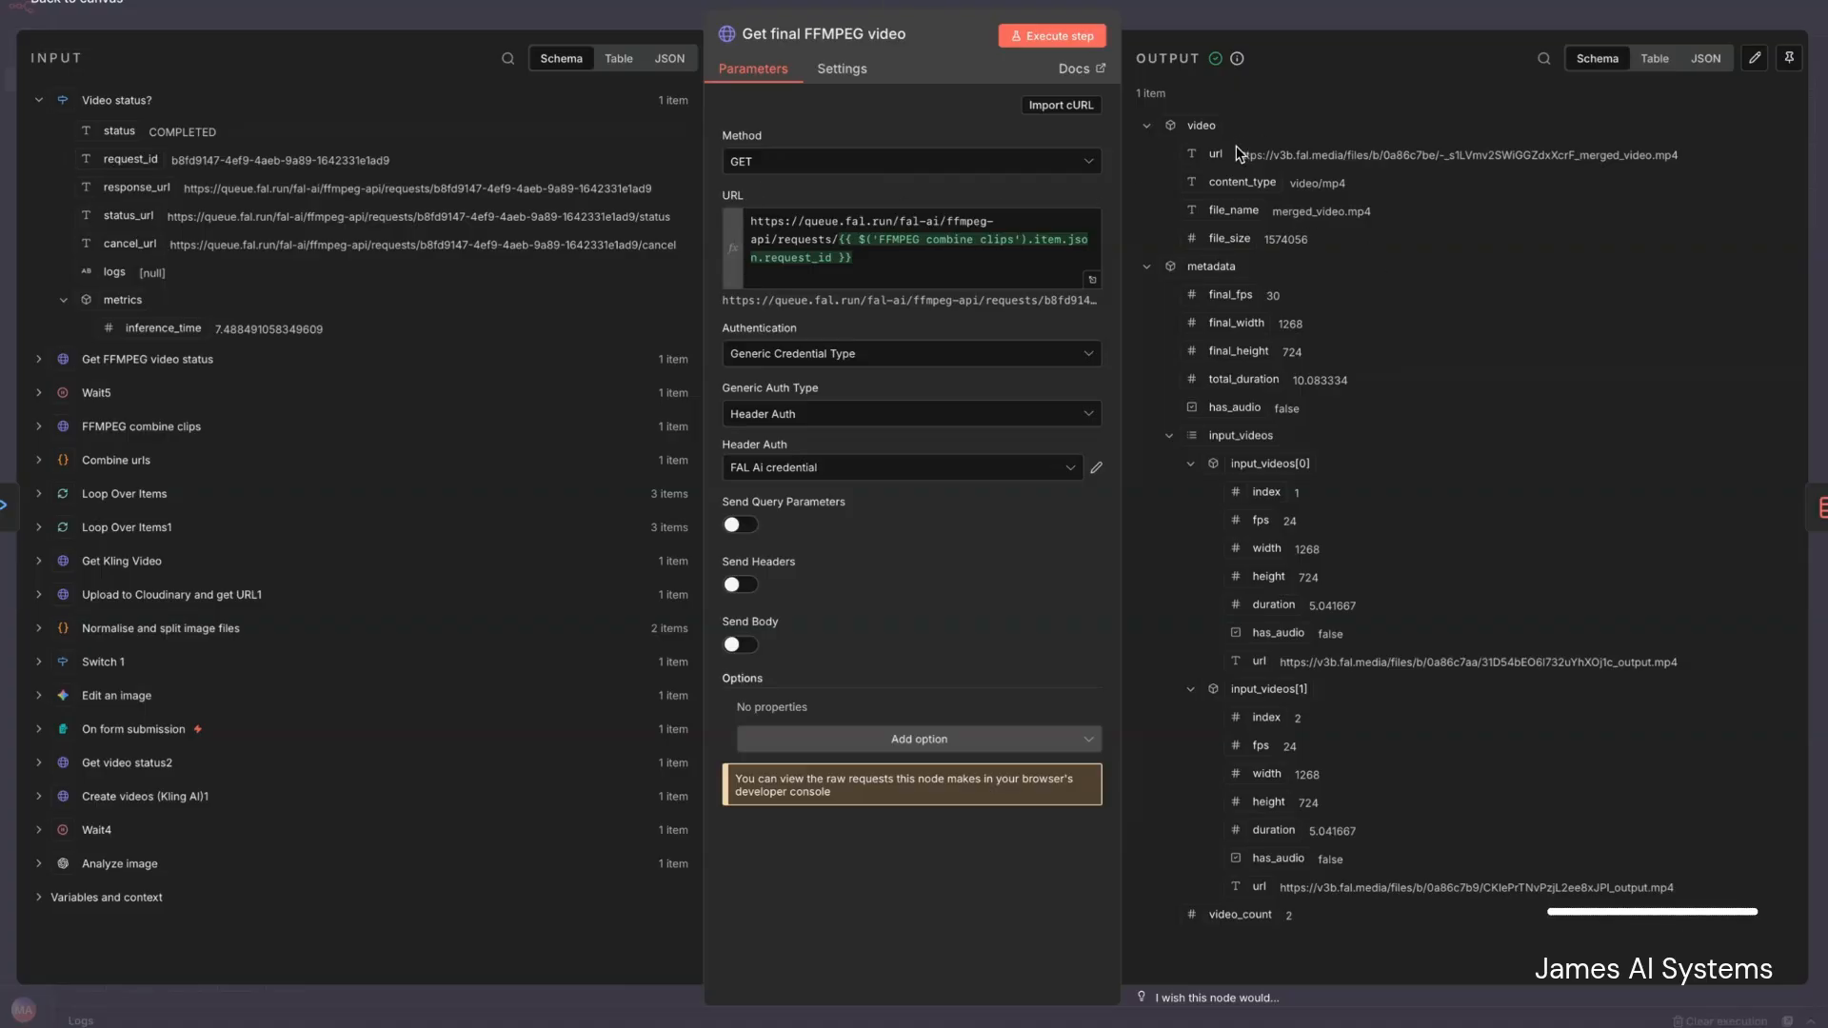
drag(1236, 153, 1733, 159)
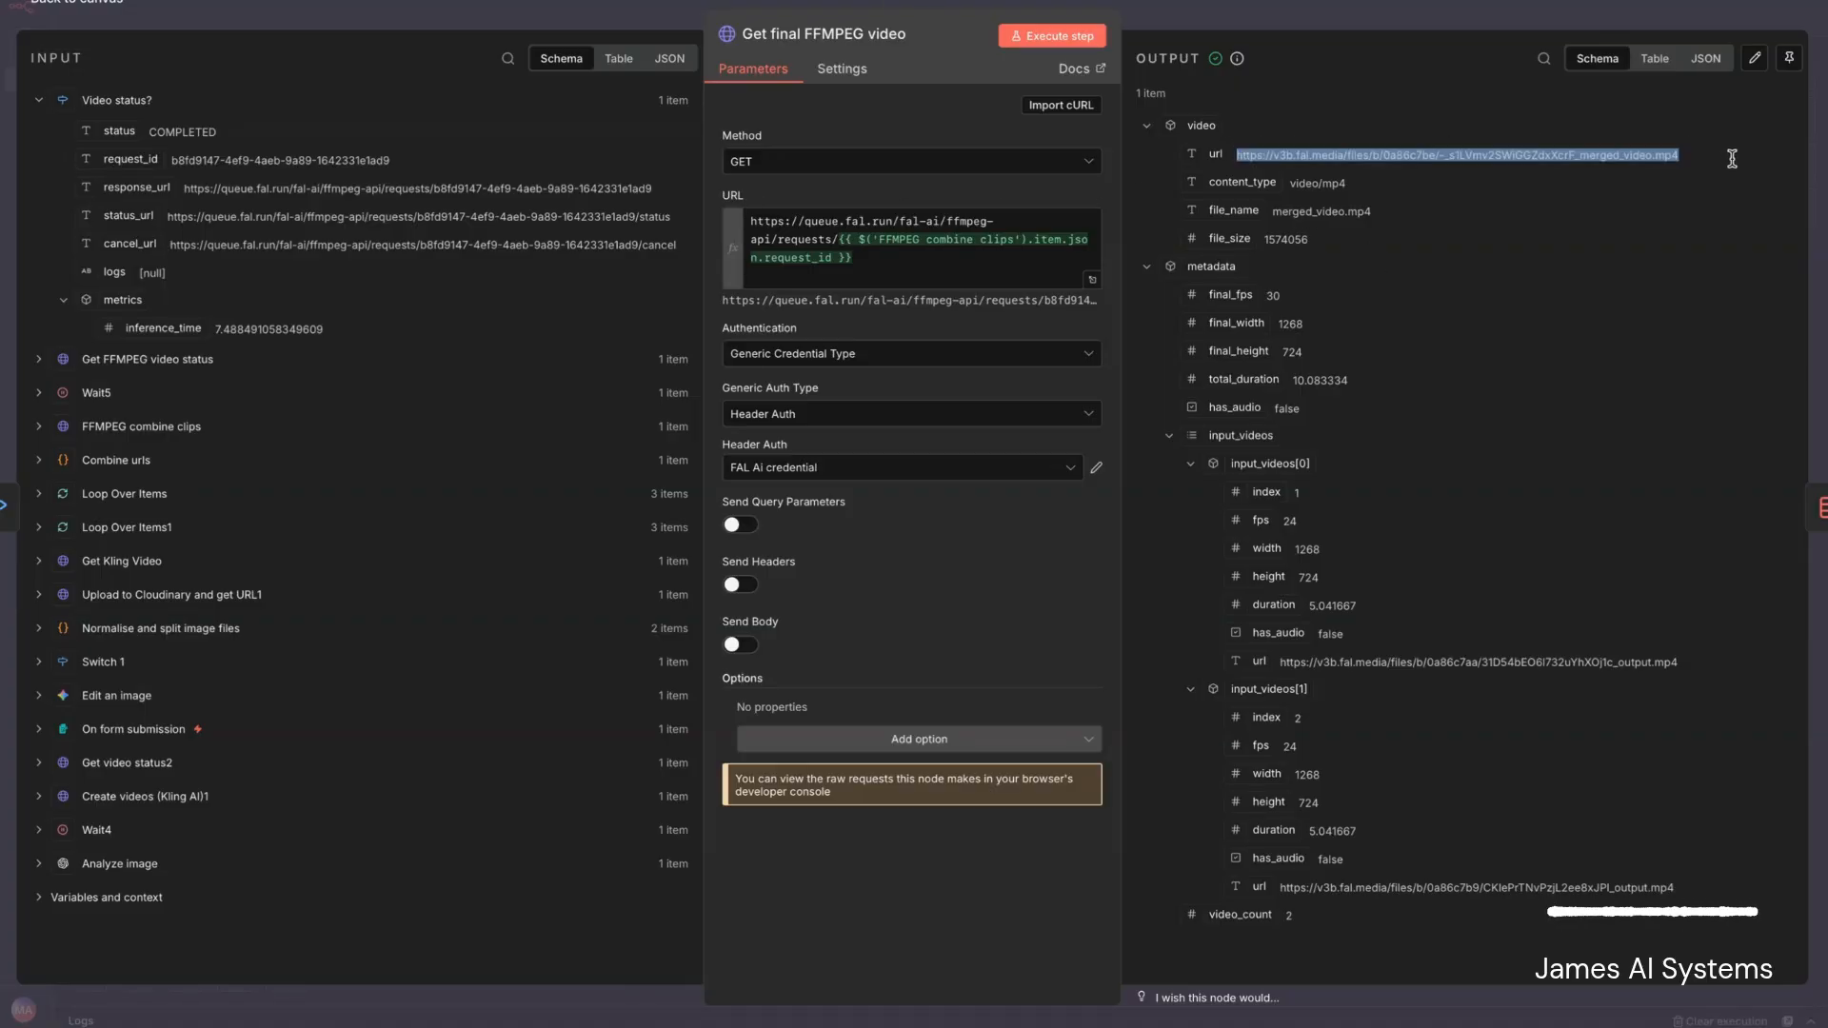
click(1606, 155)
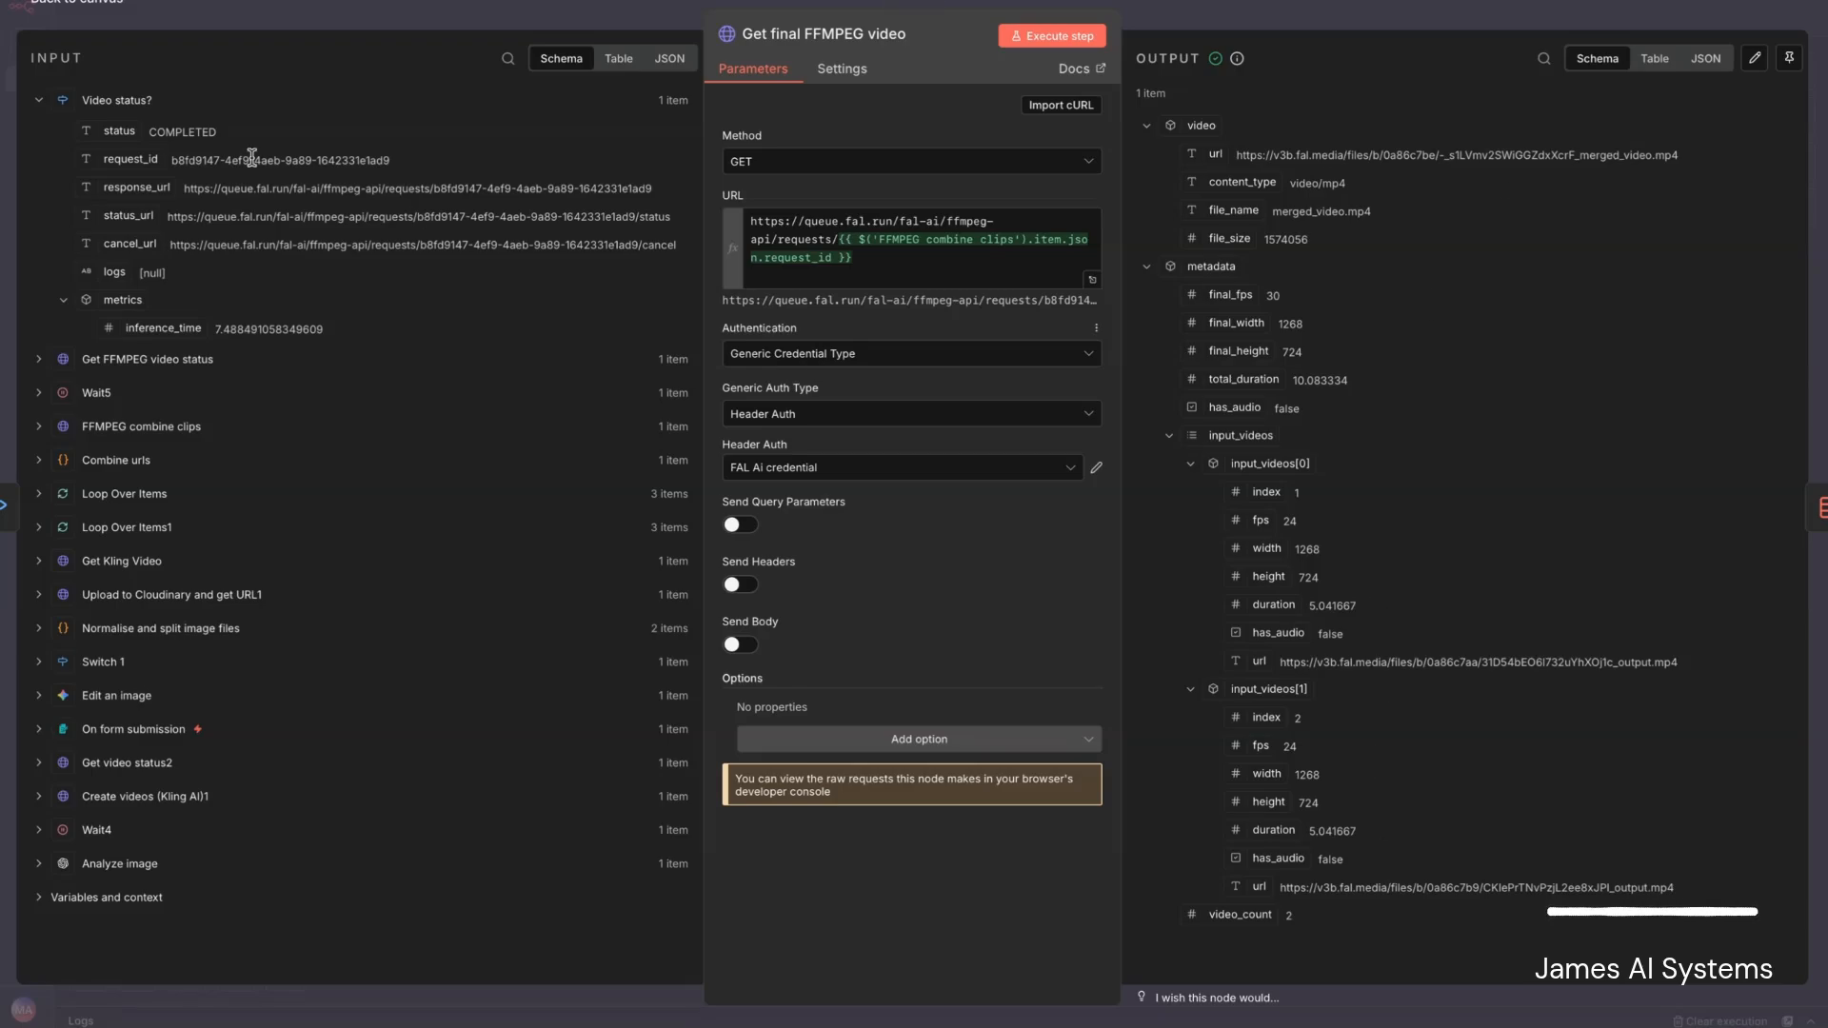
click(95, 5)
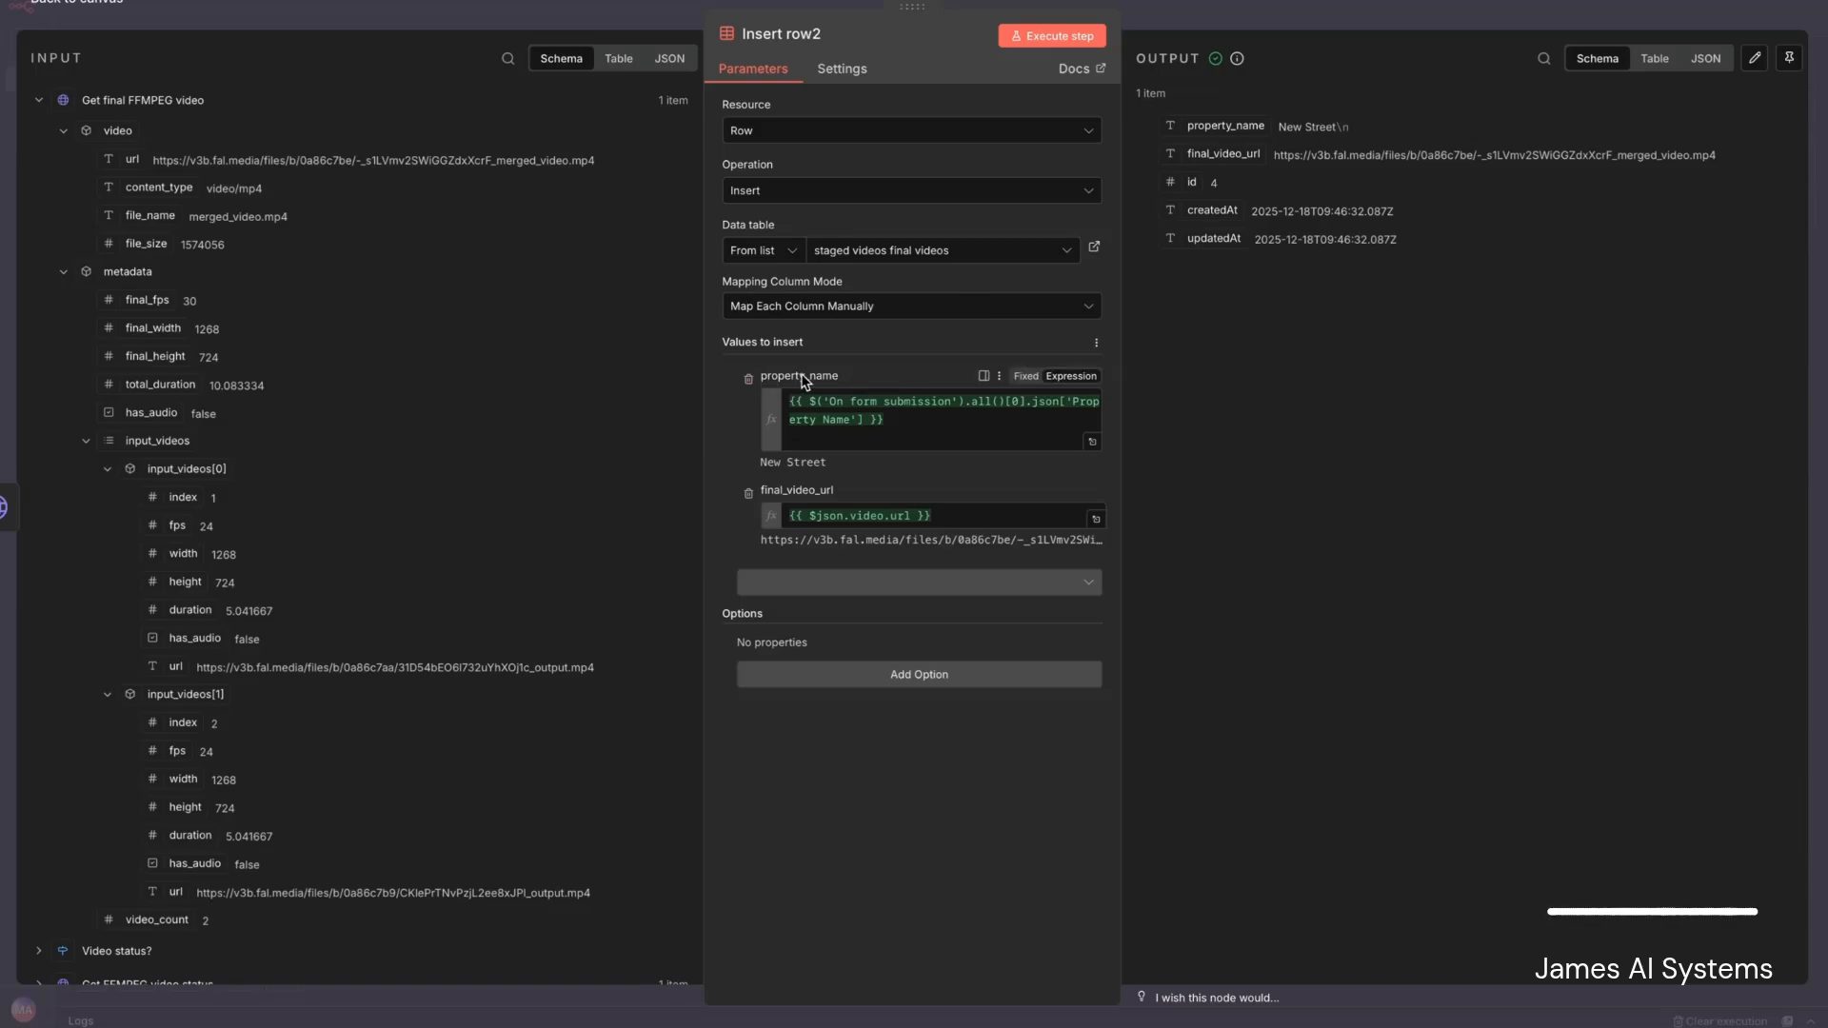
- Review the Insert row2 node's column mappings and trace the property name to the expanded On form submission input data
scroll(366, 452, down, 6)
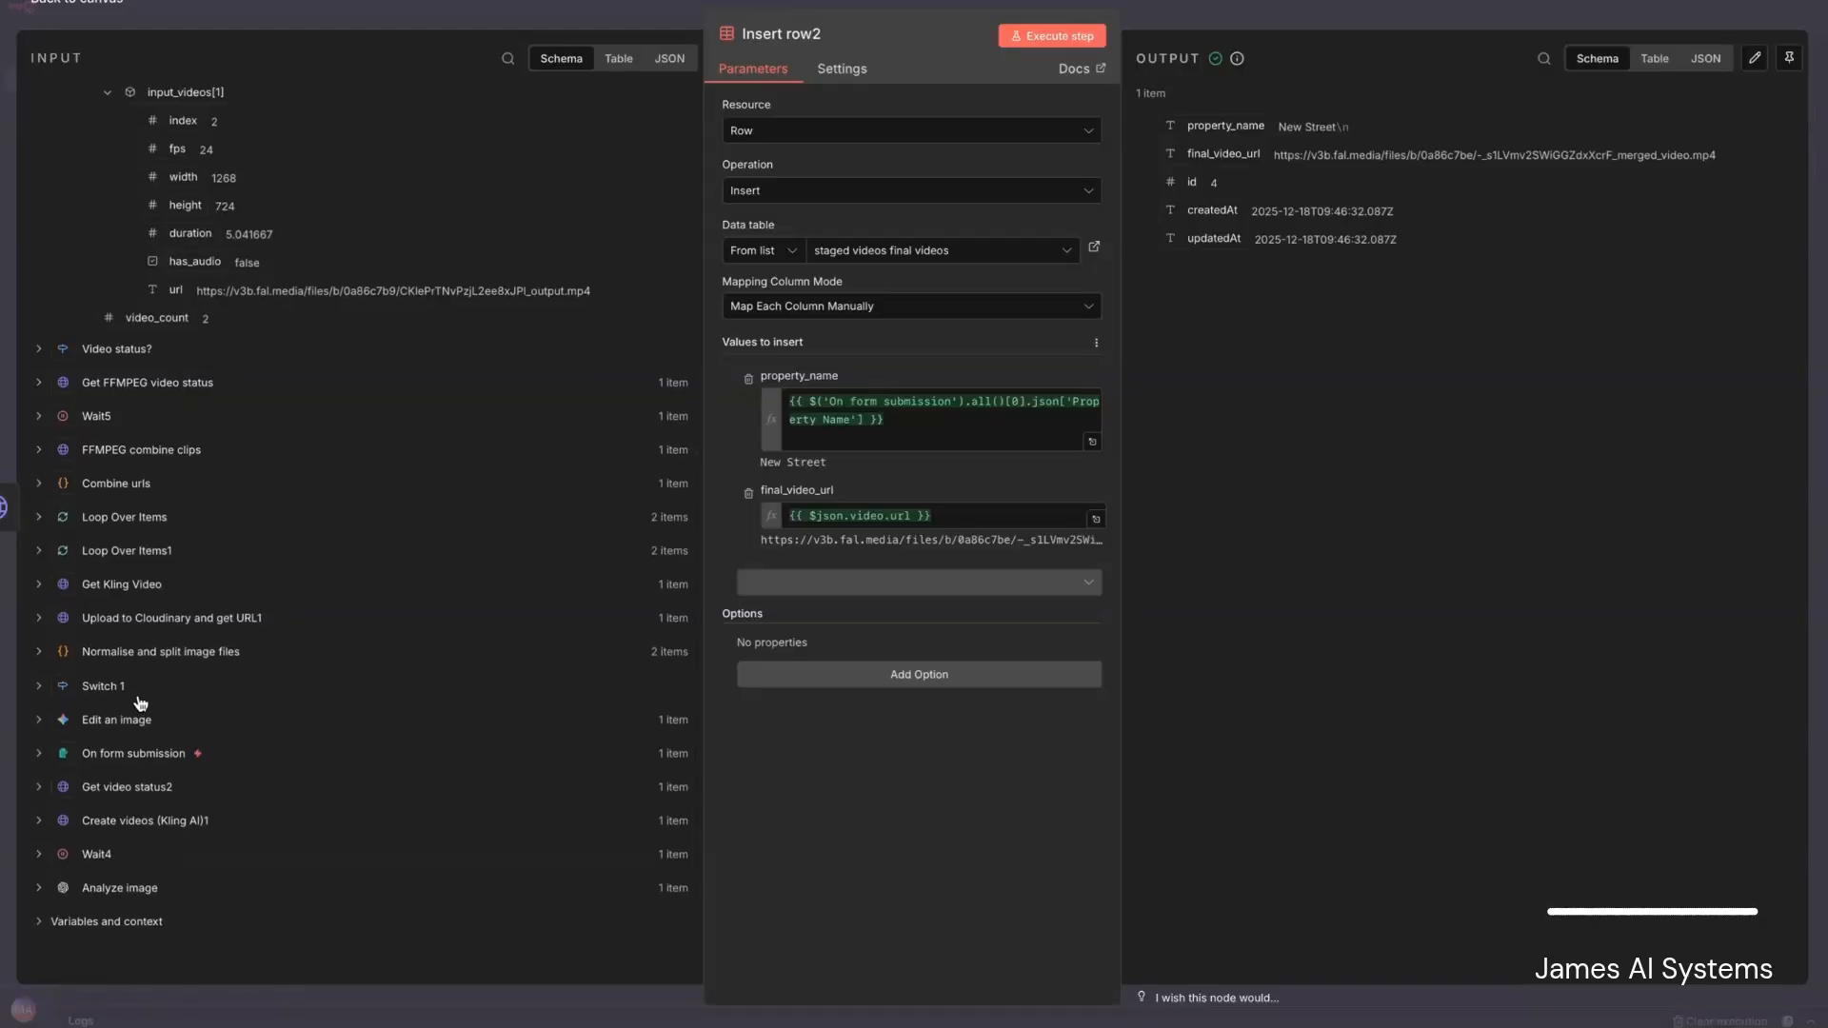
click(37, 756)
scroll(288, 835, down, 1)
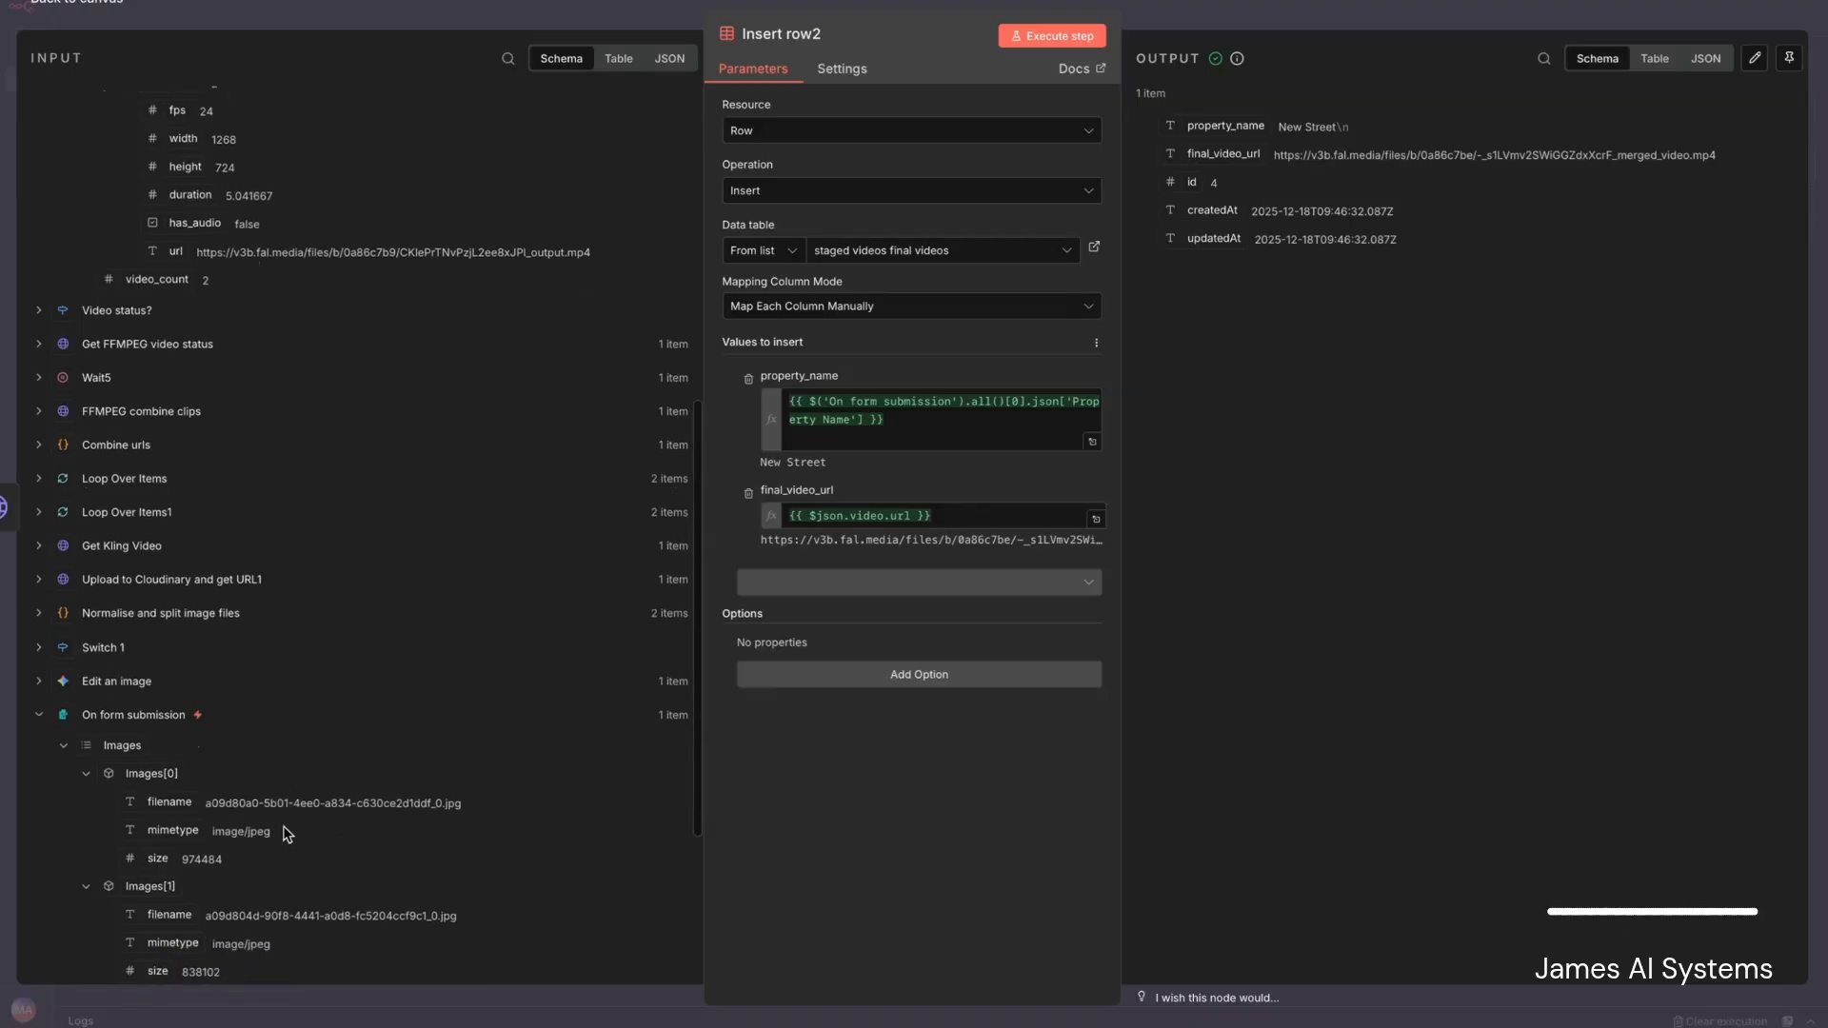
scroll(288, 835, down, 3)
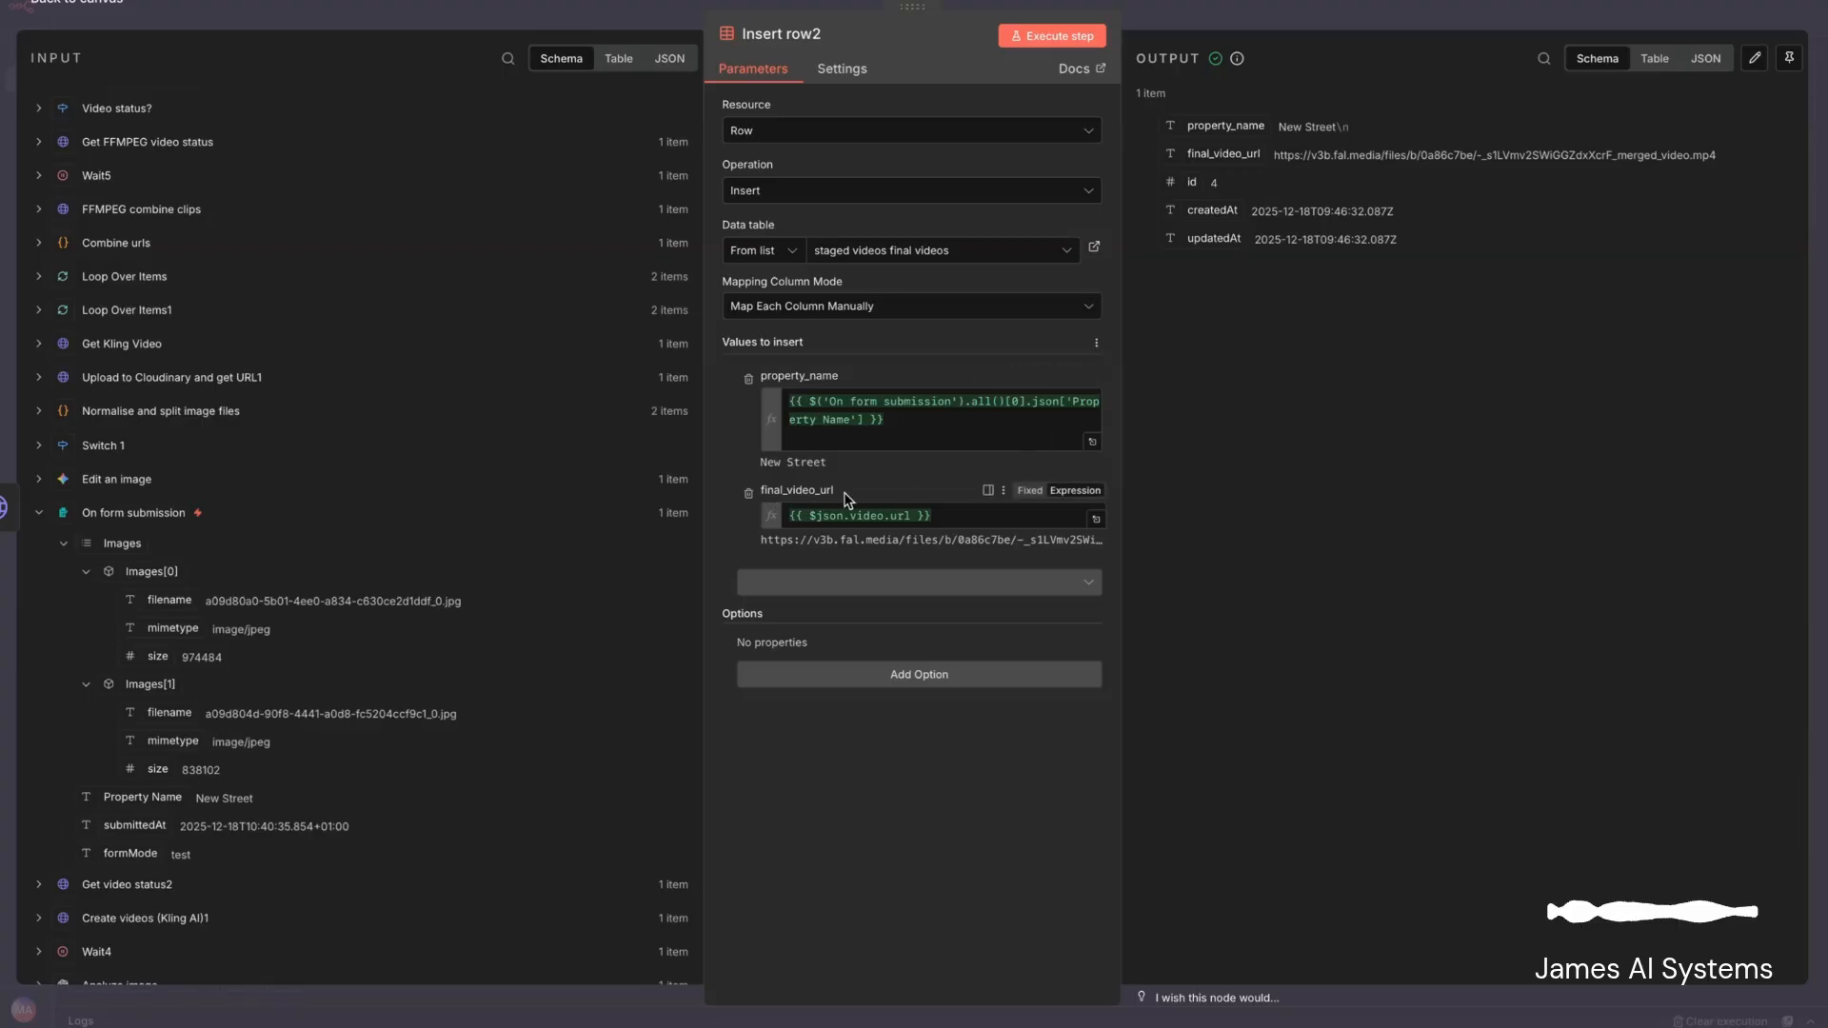
scroll(378, 446, up, 10)
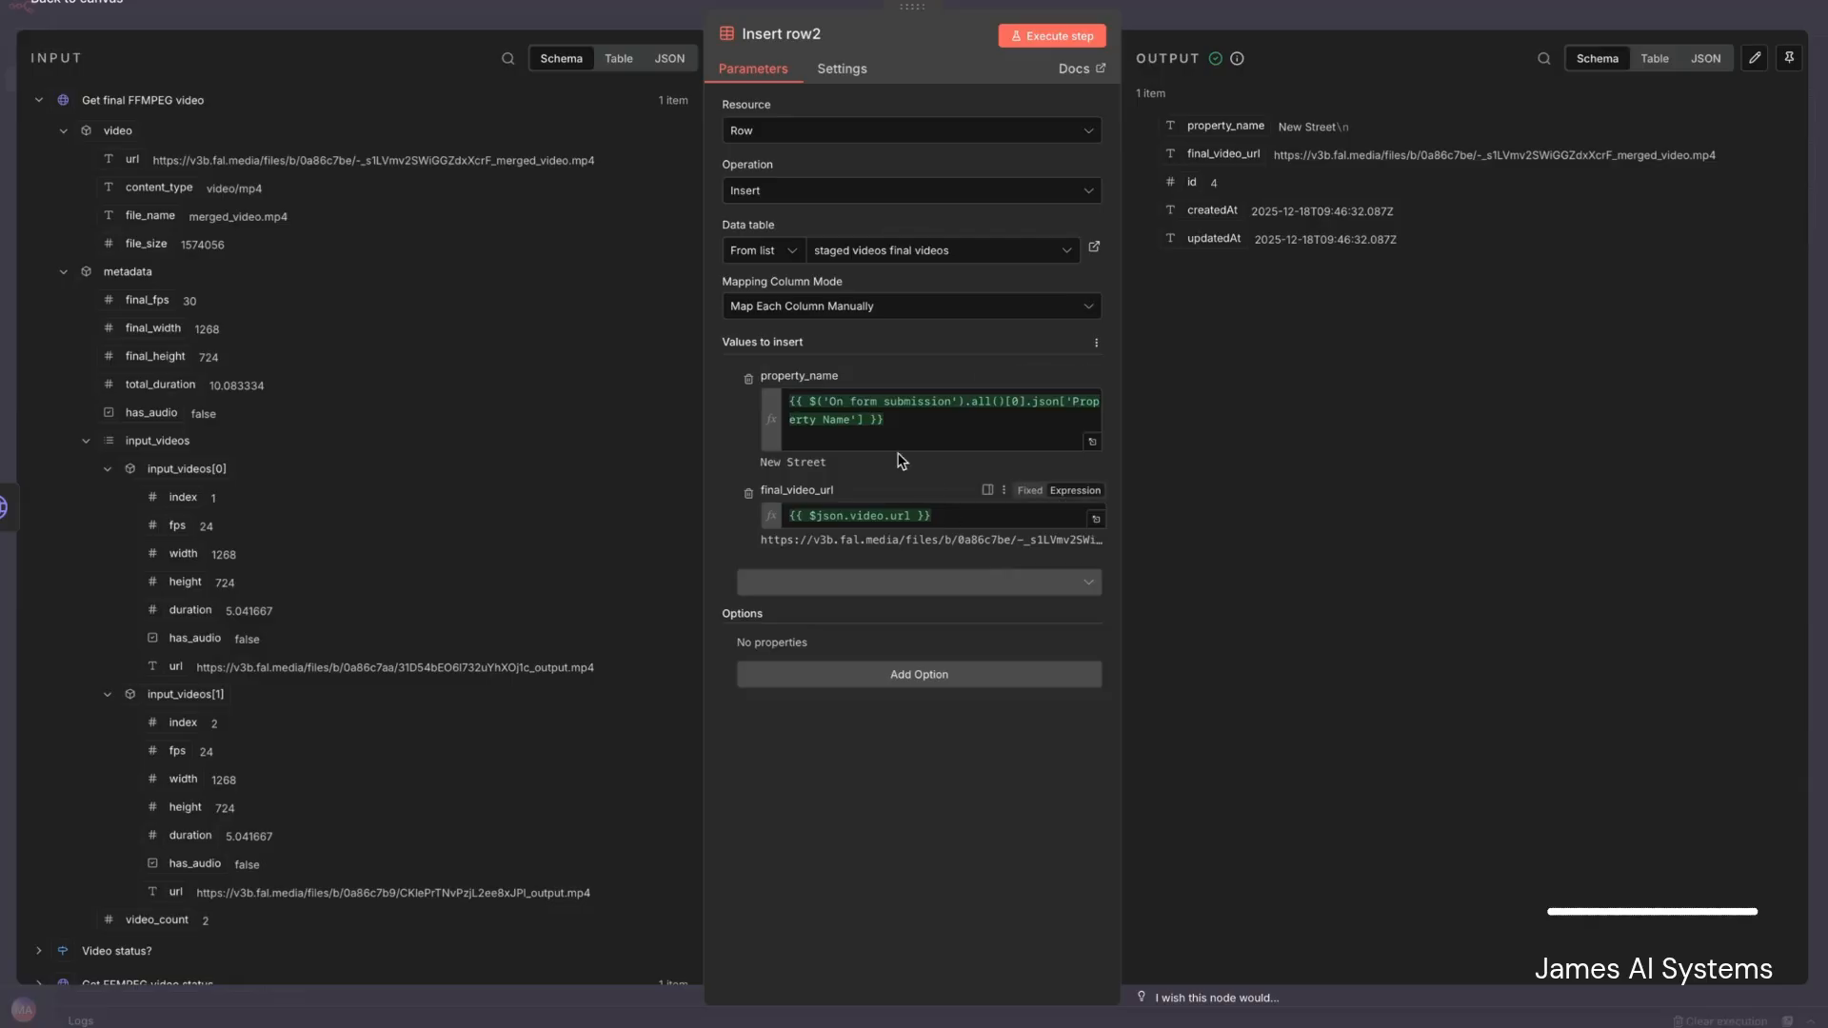
click(349, 21)
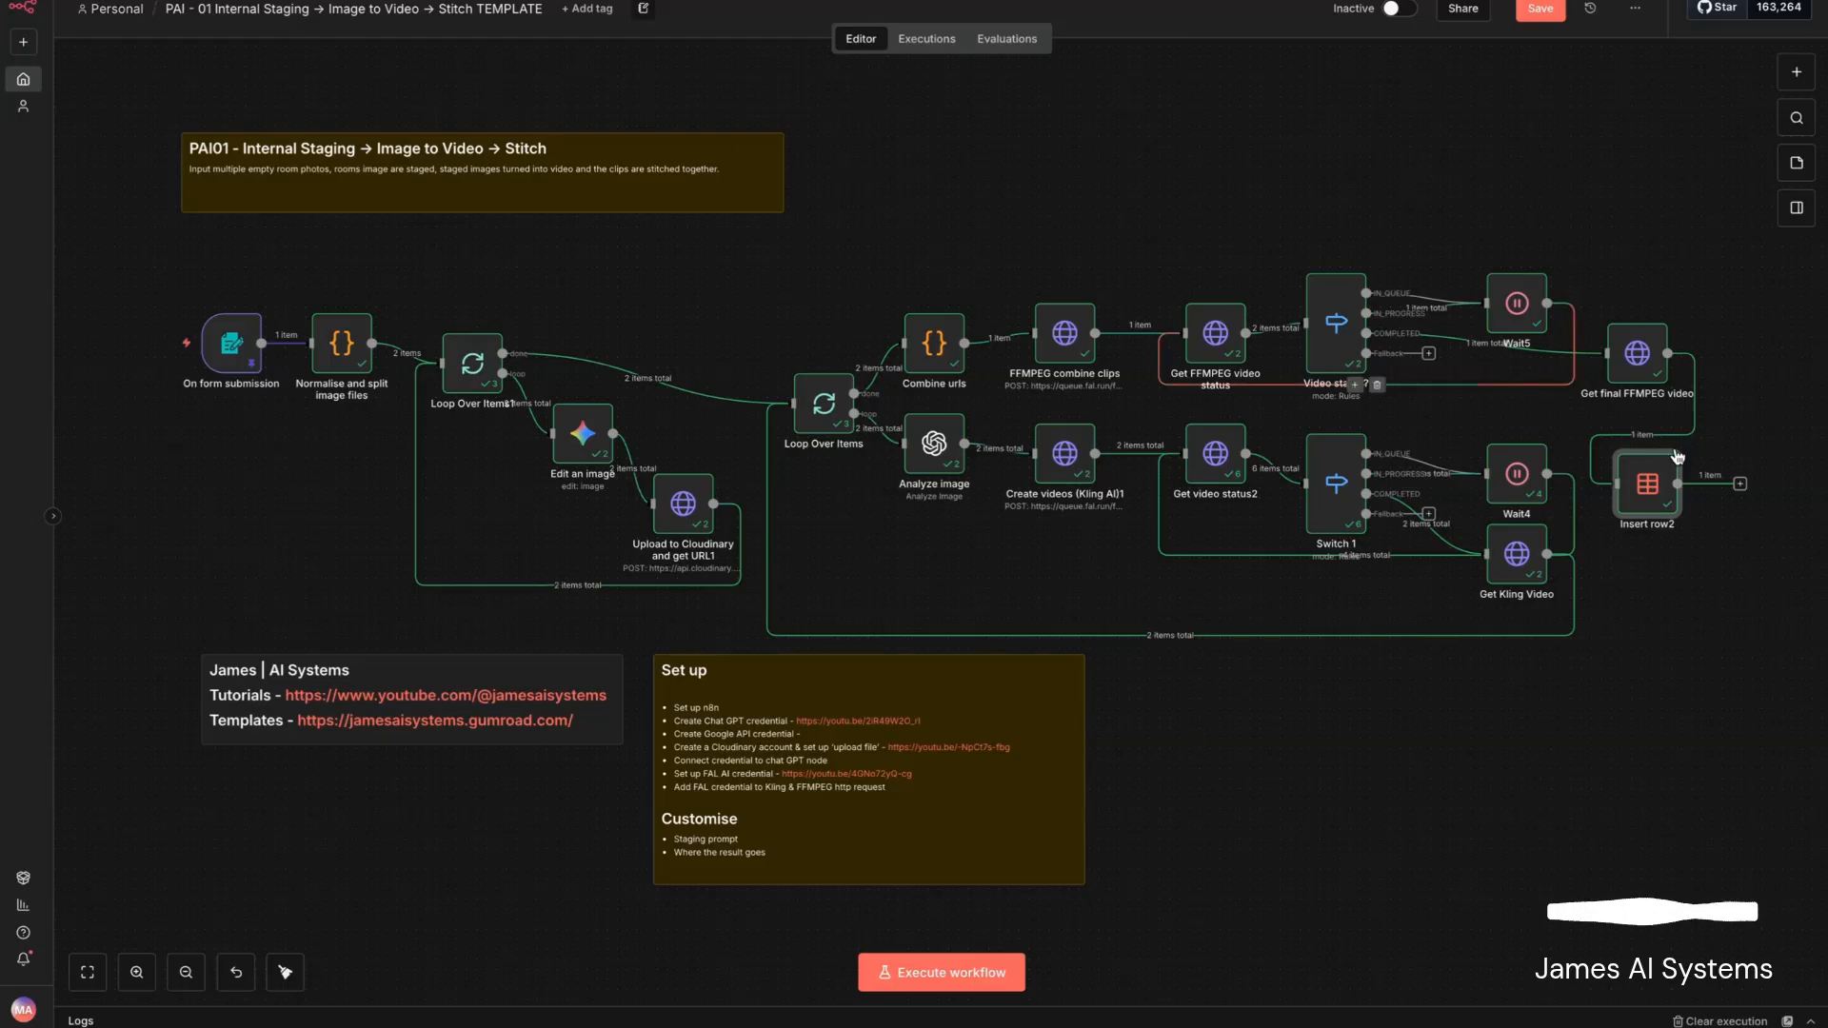
- Browse the Gmail actions available for a node following Insert row2, without adding one
click(1740, 486)
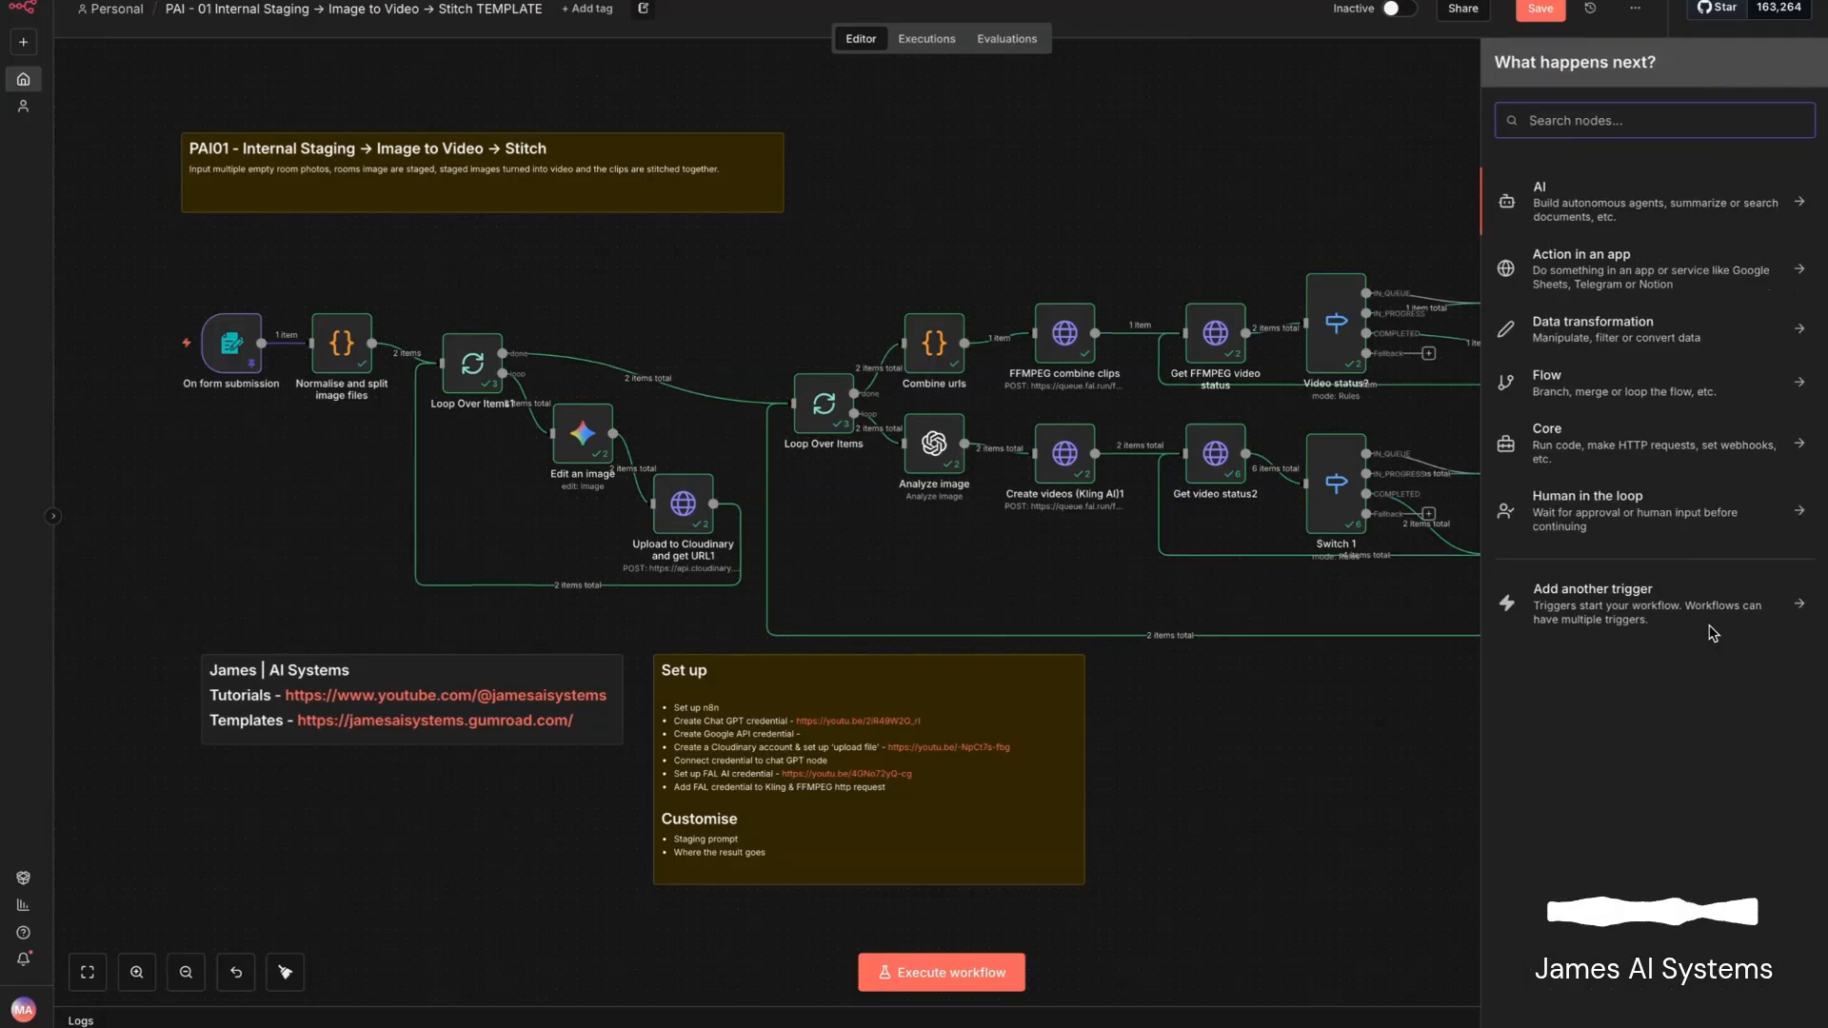
text(g)
click(1555, 189)
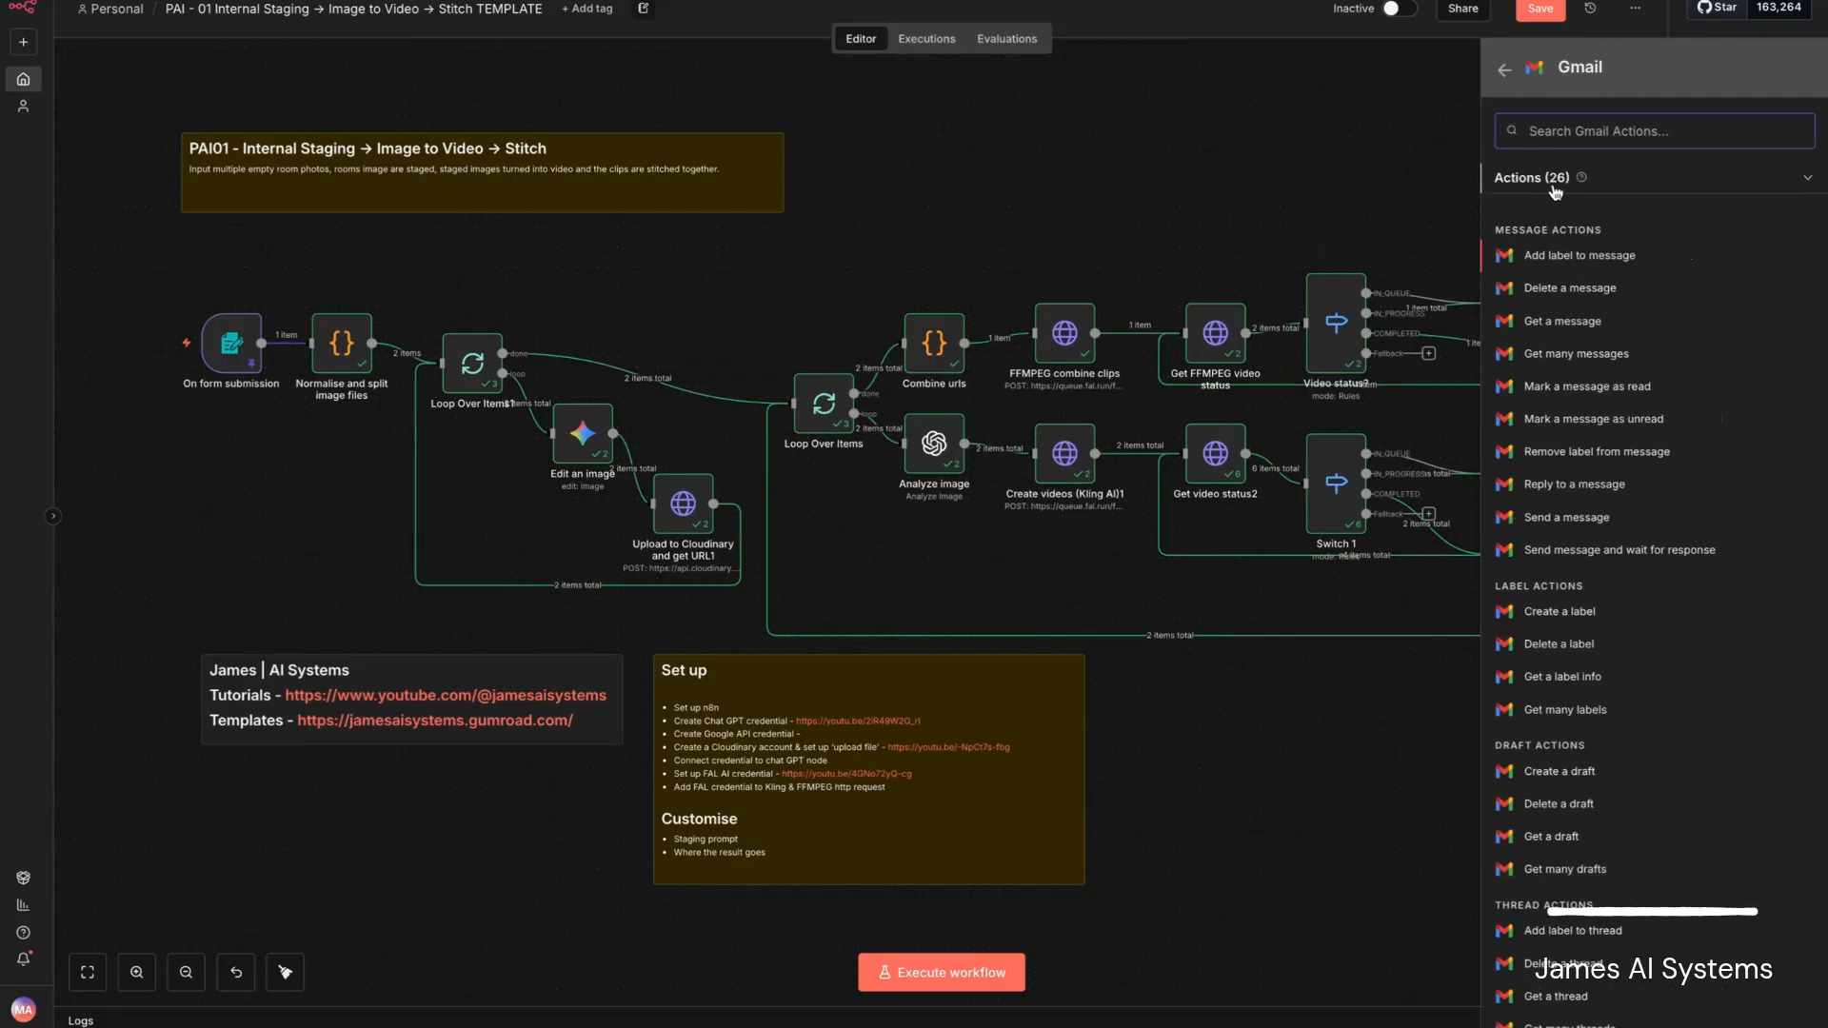
click(1242, 89)
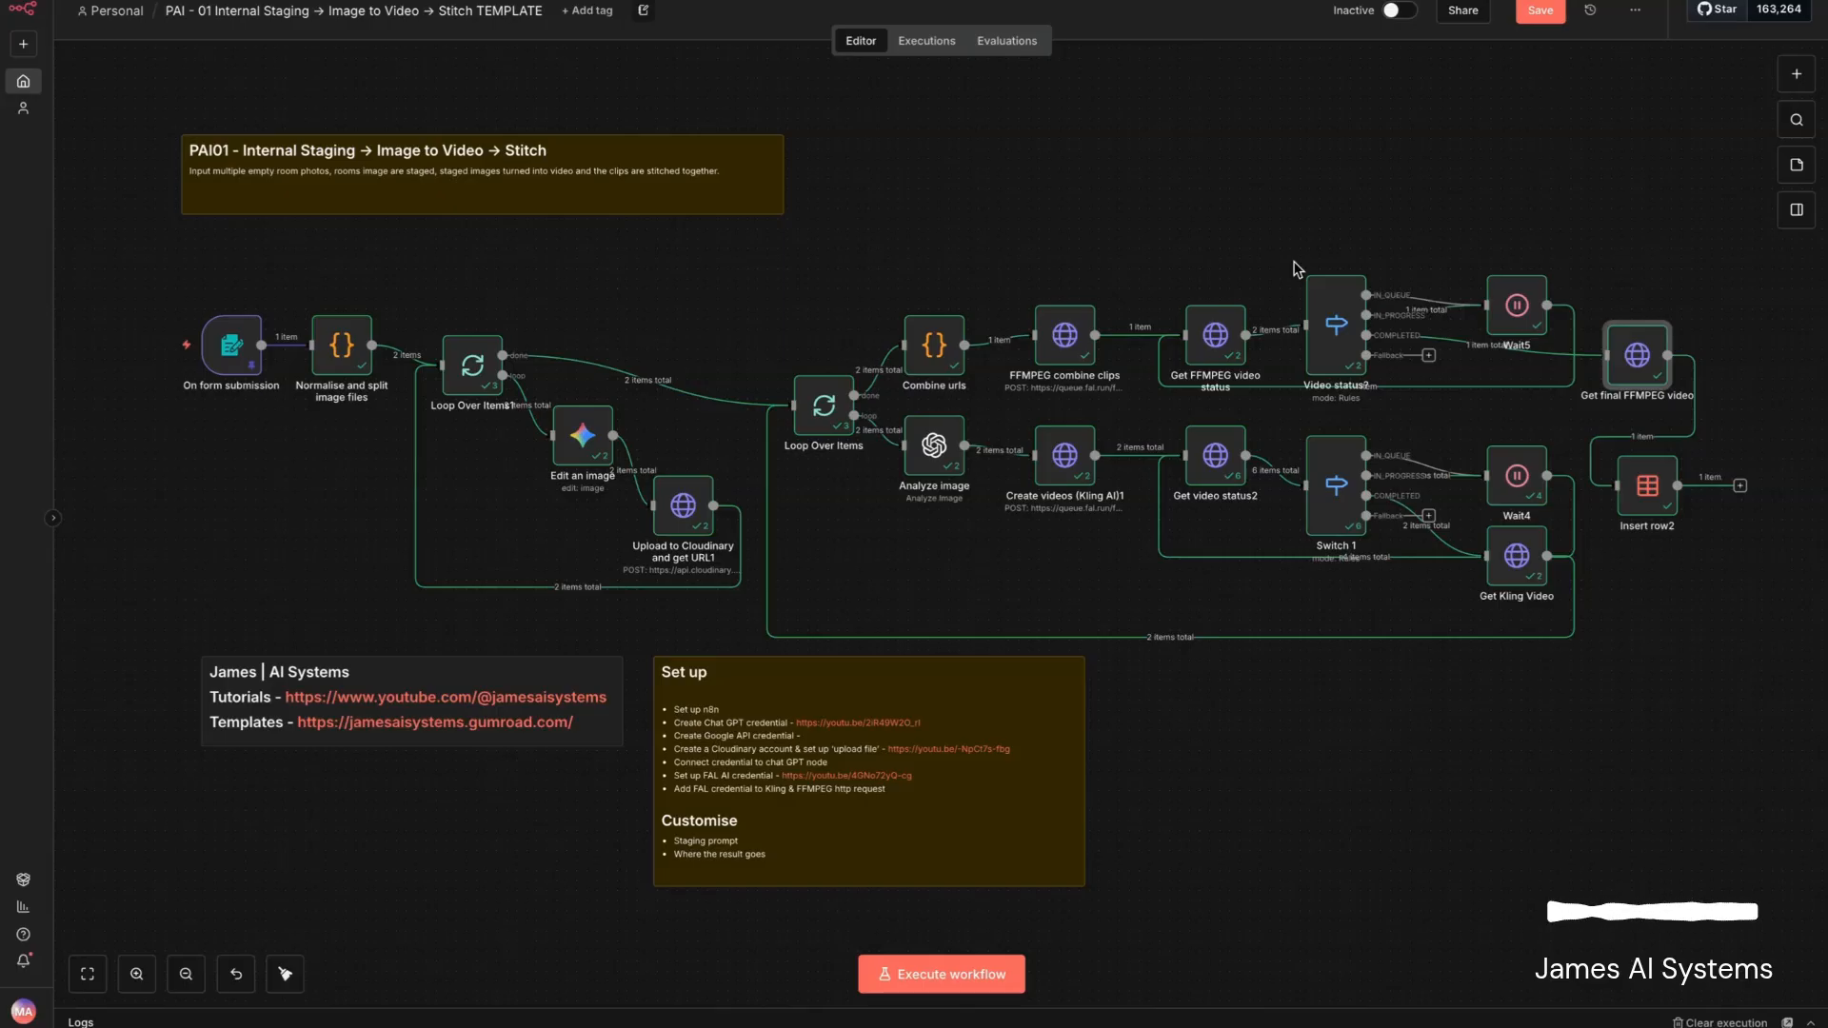
- Reopen the Get final FFMPEG video node and select the merged video URL in its output
double_click(1638, 358)
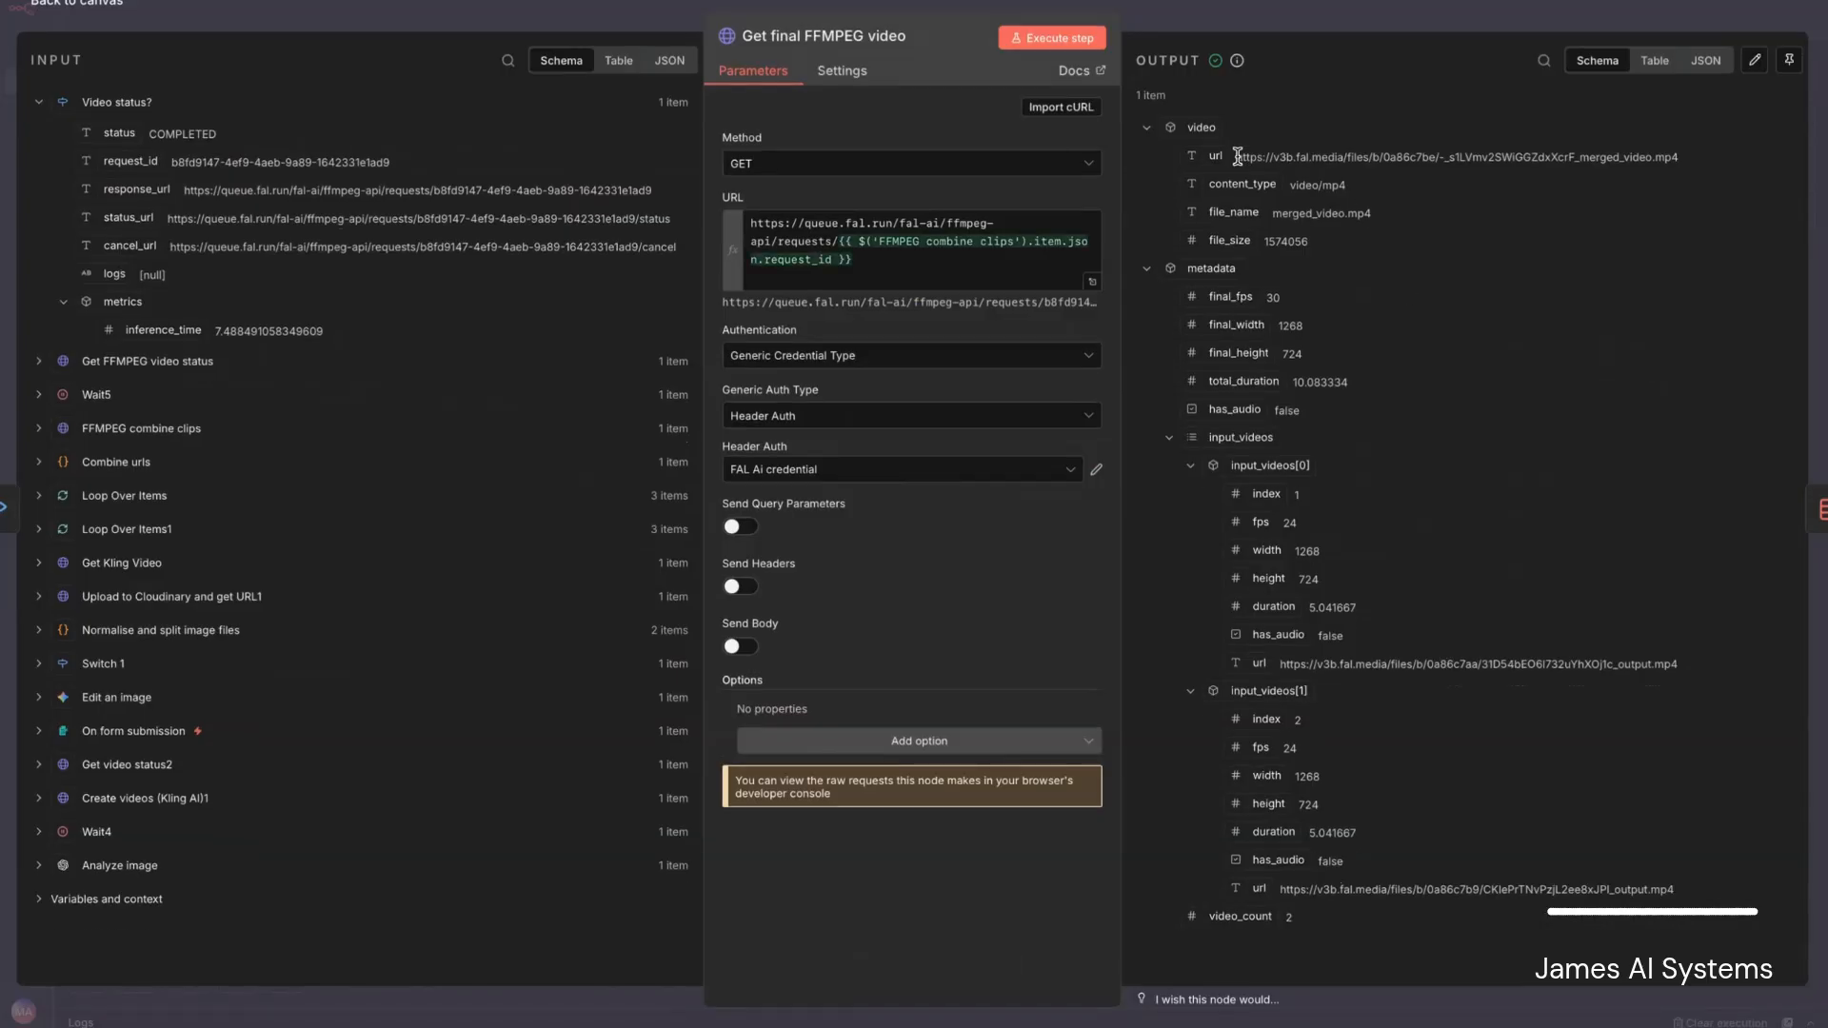
drag(1236, 157, 1714, 169)
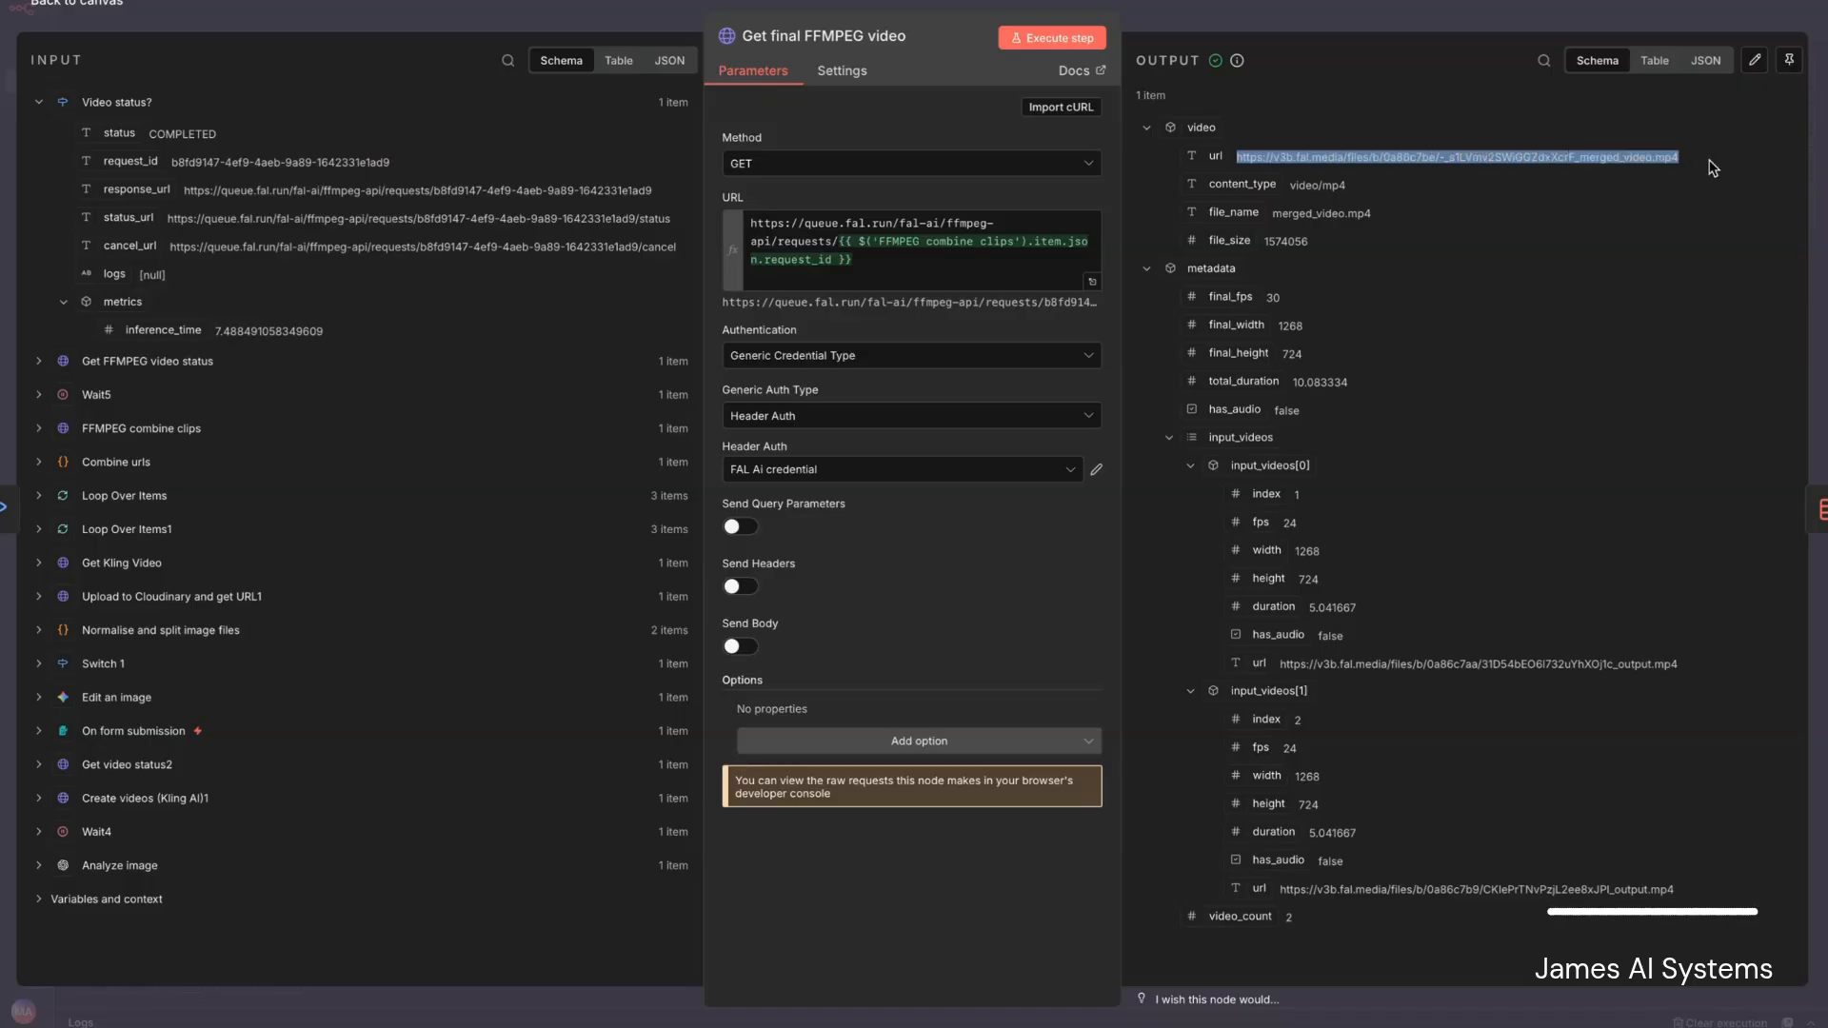